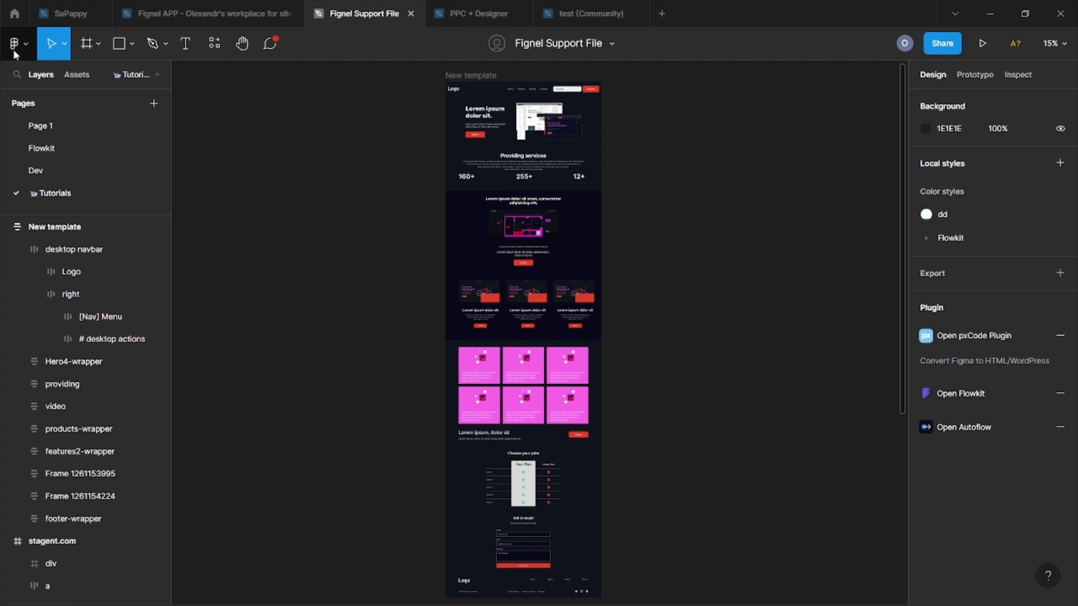
# Step: Run the Fignel plugin on the New template frame and download it as an Elementor template
pyautogui.click(15, 45)
pyautogui.moveTo(21, 236)
pyautogui.click(225, 251)
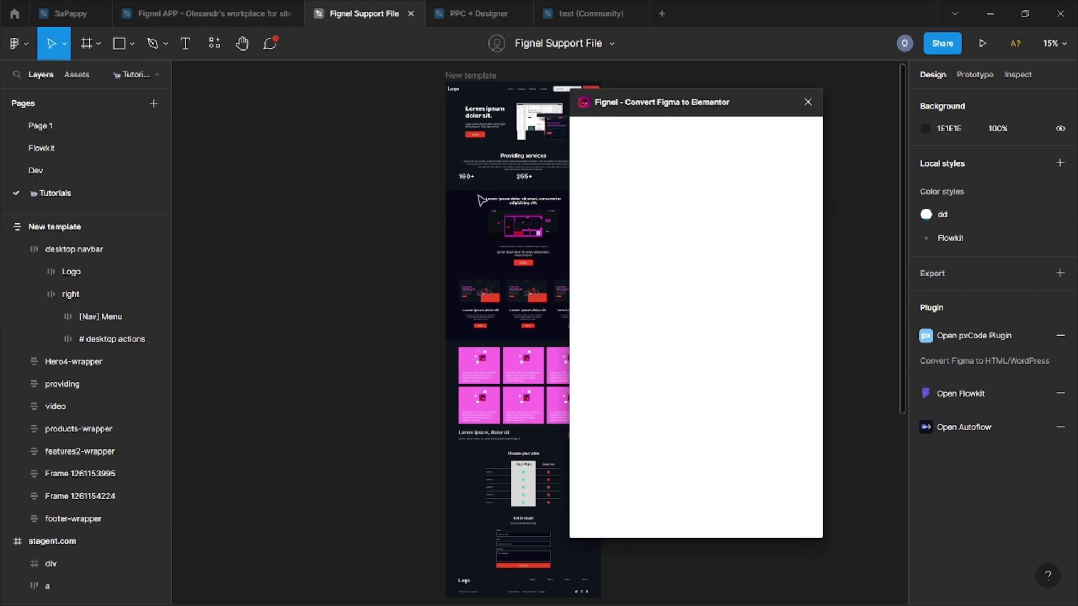
pyautogui.click(468, 75)
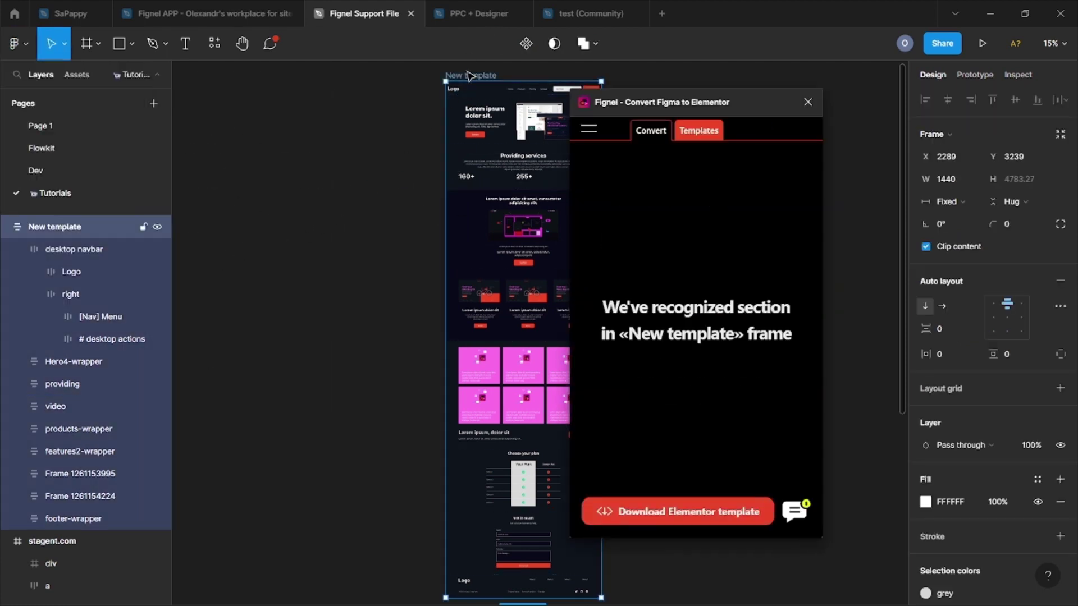
pyautogui.click(640, 512)
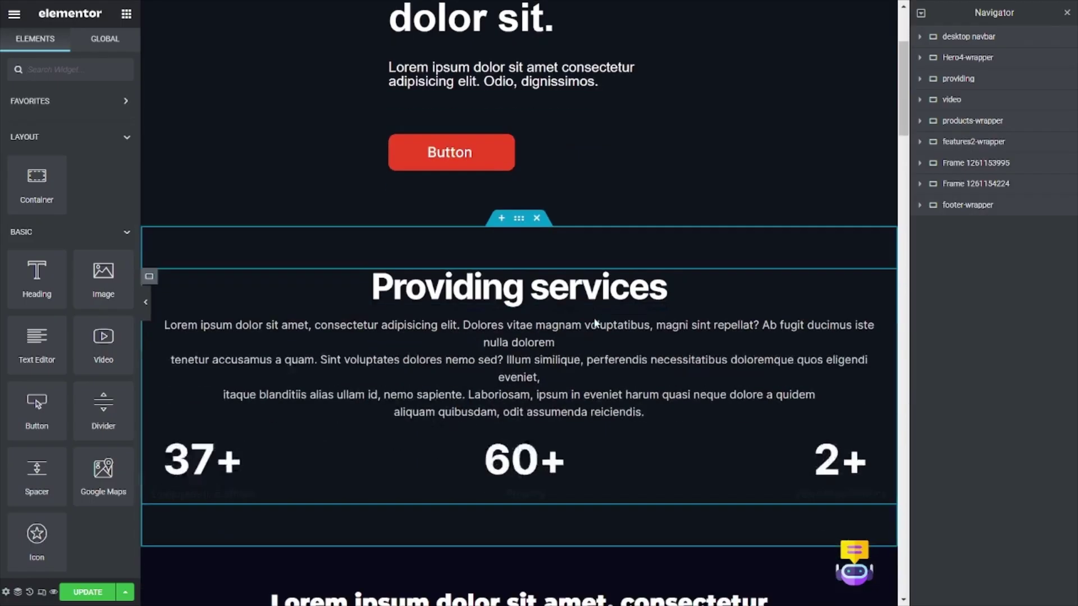
pyautogui.scroll(-10, 594, 320)
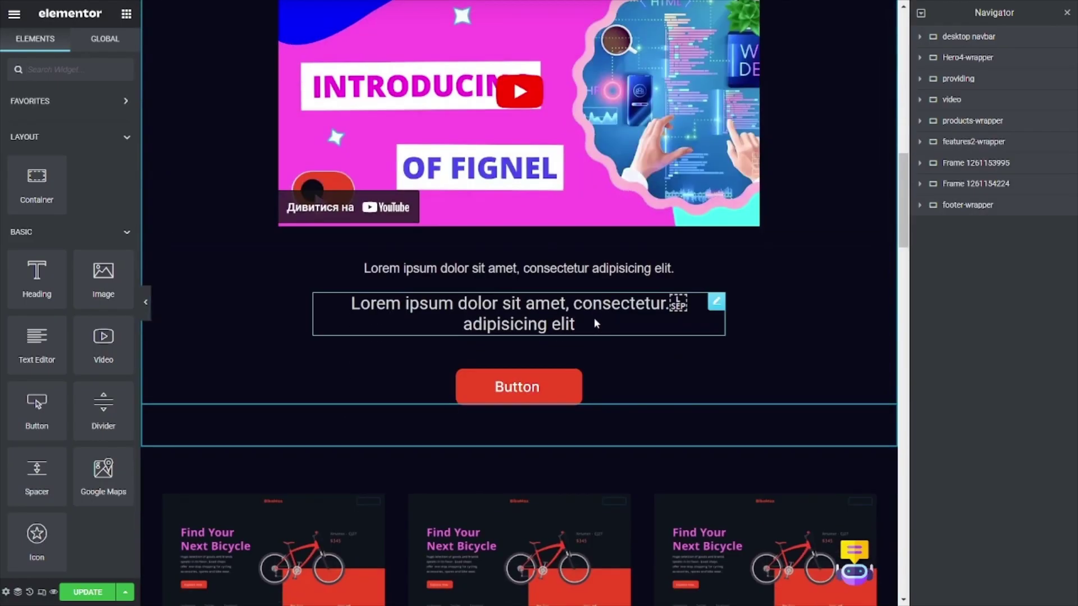
pyautogui.scroll(-15, 595, 321)
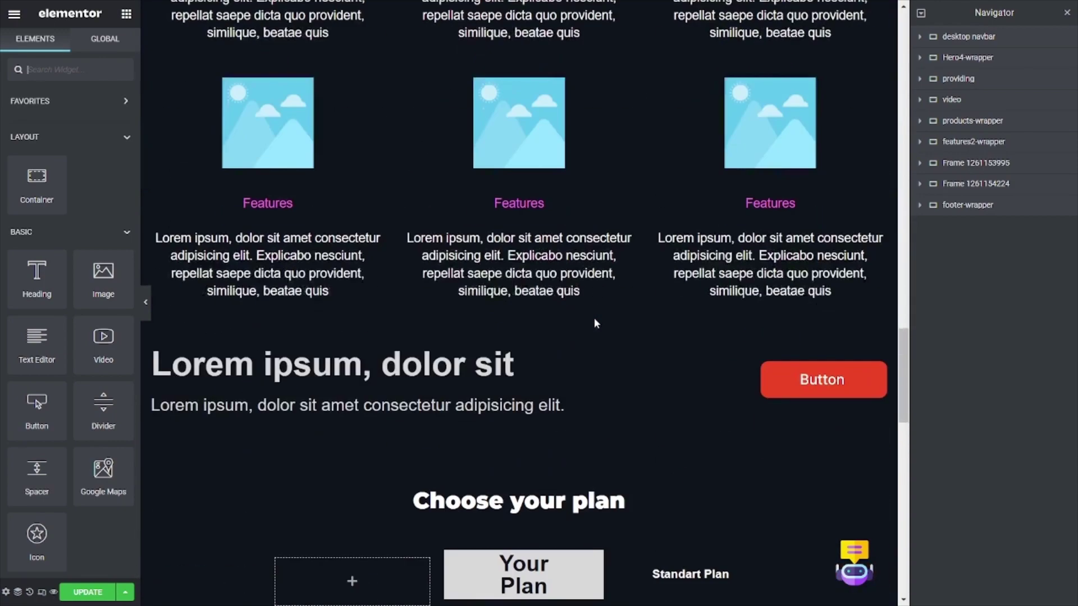
pyautogui.scroll(-15, 594, 318)
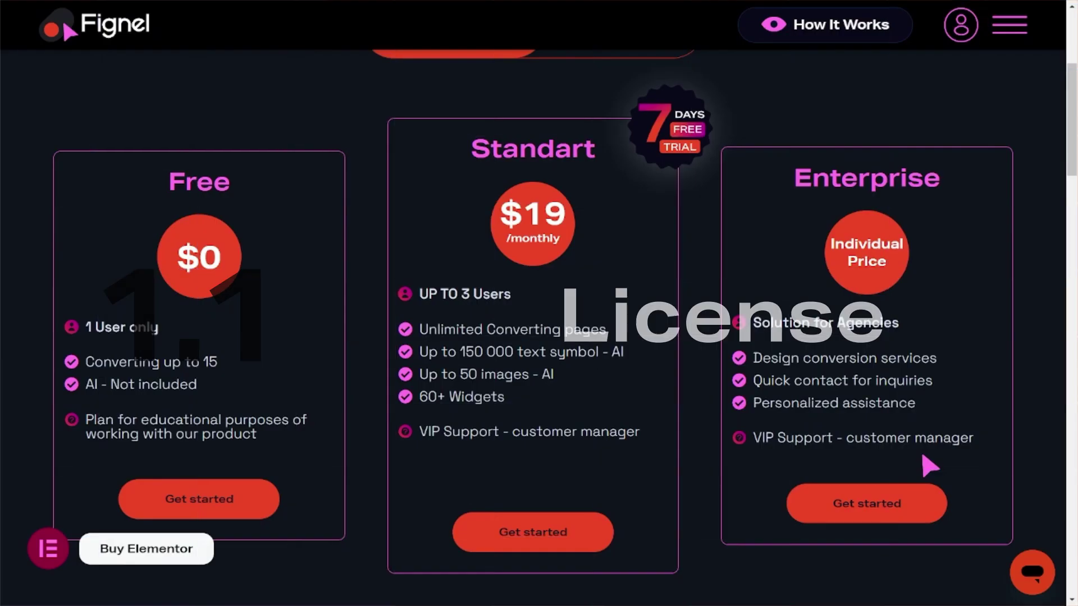
# Step: Scroll the Fignel welcome email to the Serial Number table and select the serial key
pyautogui.scroll(-2, 930, 466)
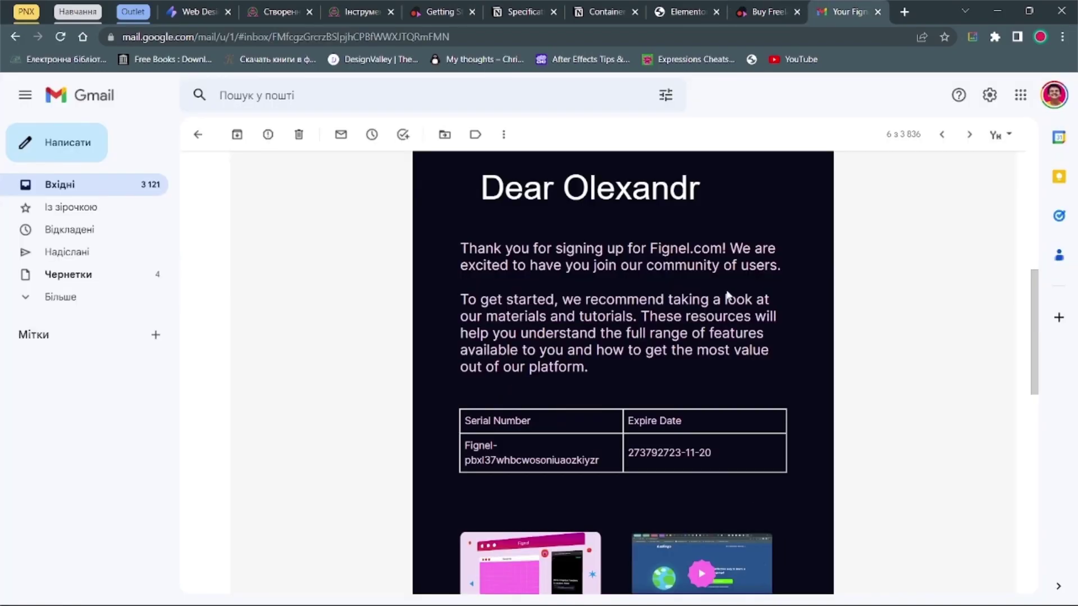
pyautogui.scroll(3, 716, 273)
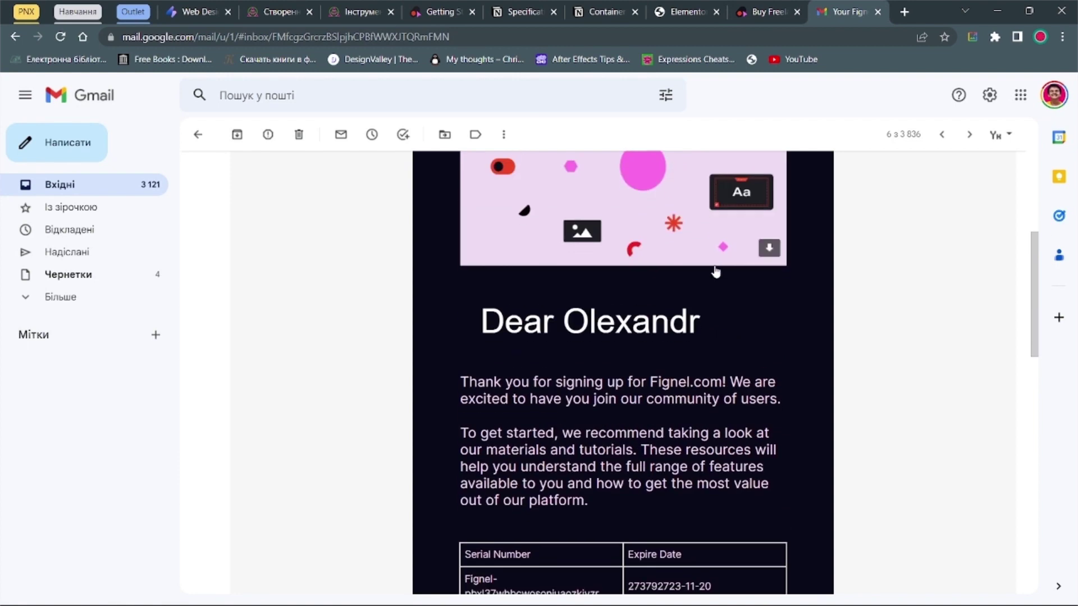
pyautogui.scroll(-4, 716, 272)
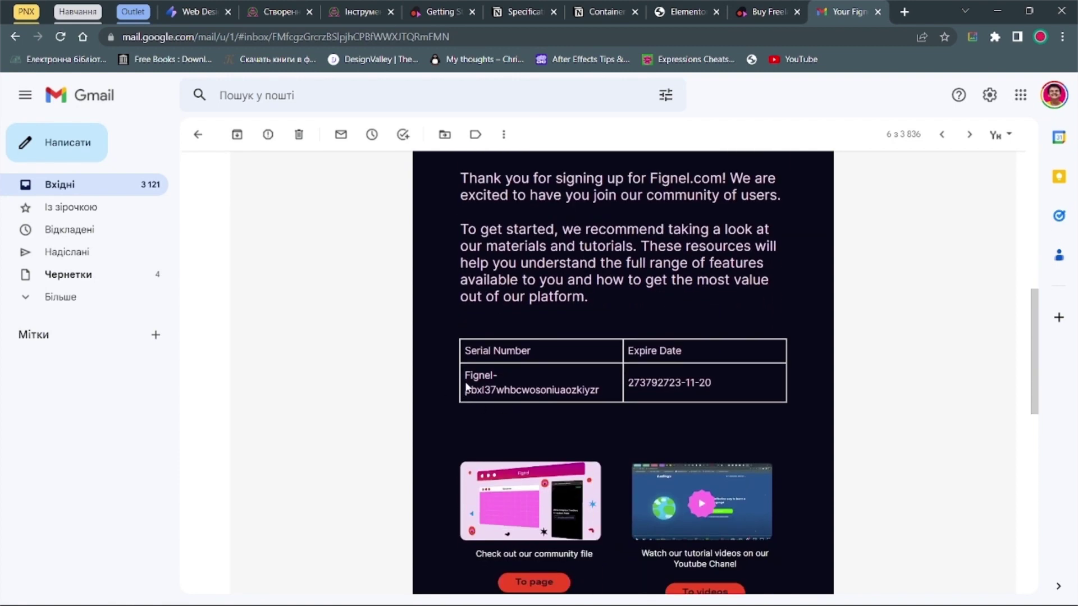
pyautogui.moveTo(466, 375); pyautogui.dragTo(609, 402)
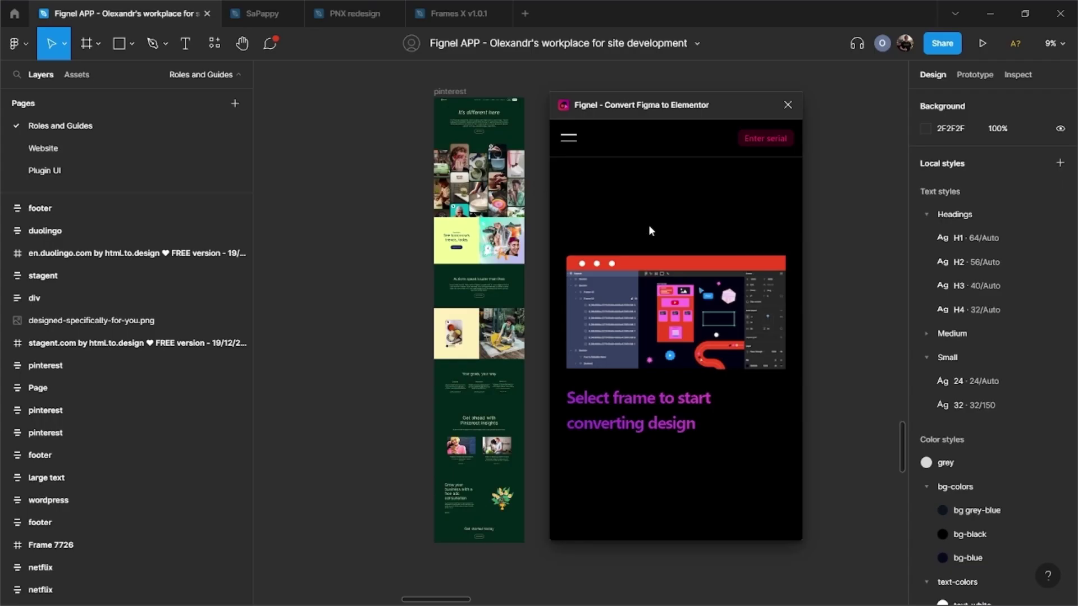
# Step: Activate the Fignel licence with the account e-mail and the serial key
pyautogui.click(764, 139)
pyautogui.click(635, 301)
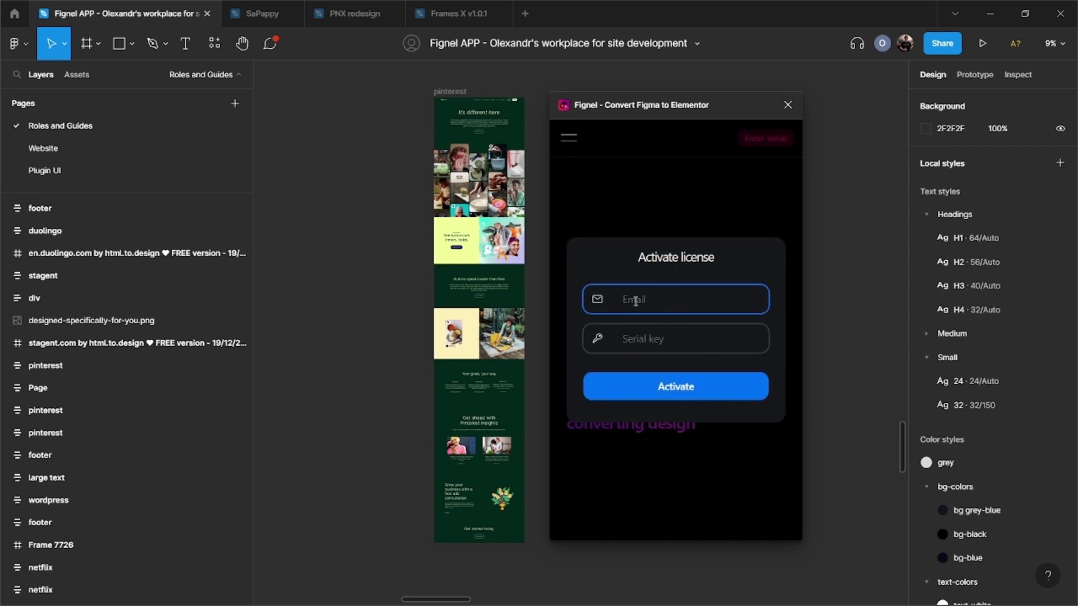
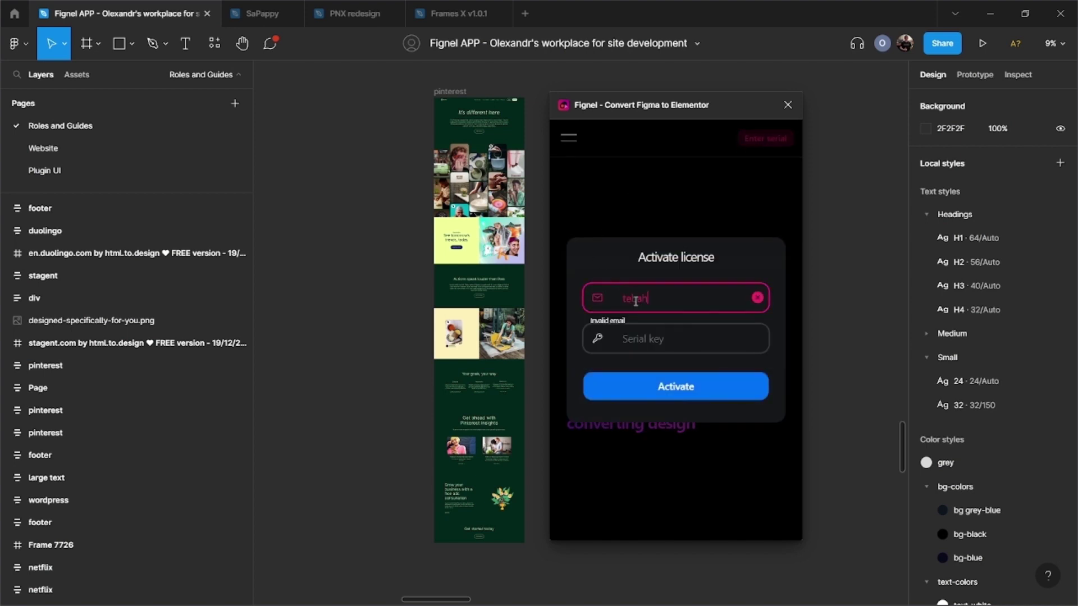
pyautogui.click(645, 350)
pyautogui.write('serial key')
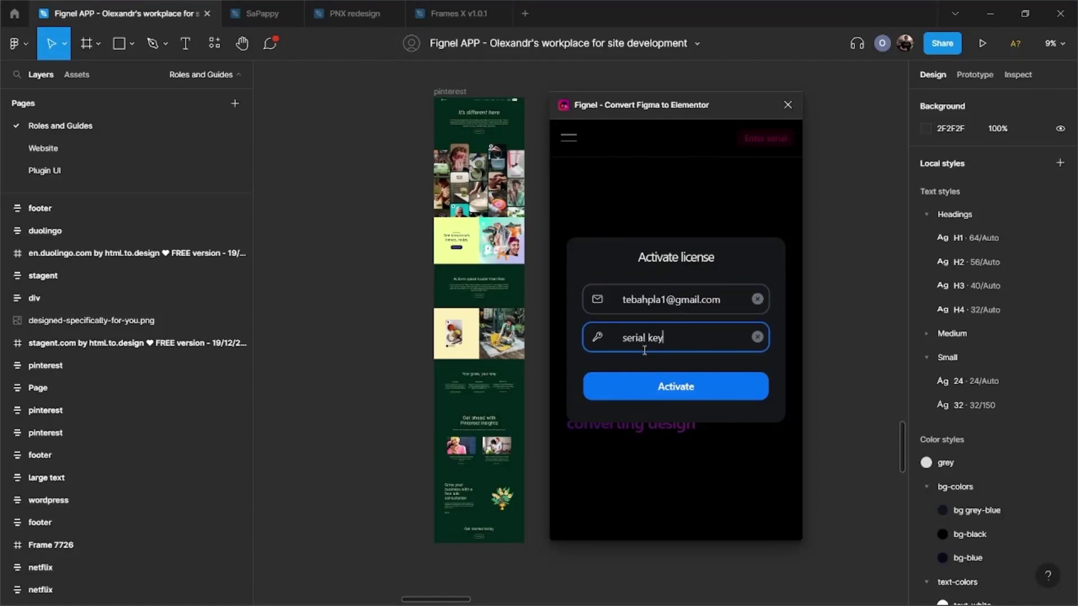
pyautogui.click(677, 388)
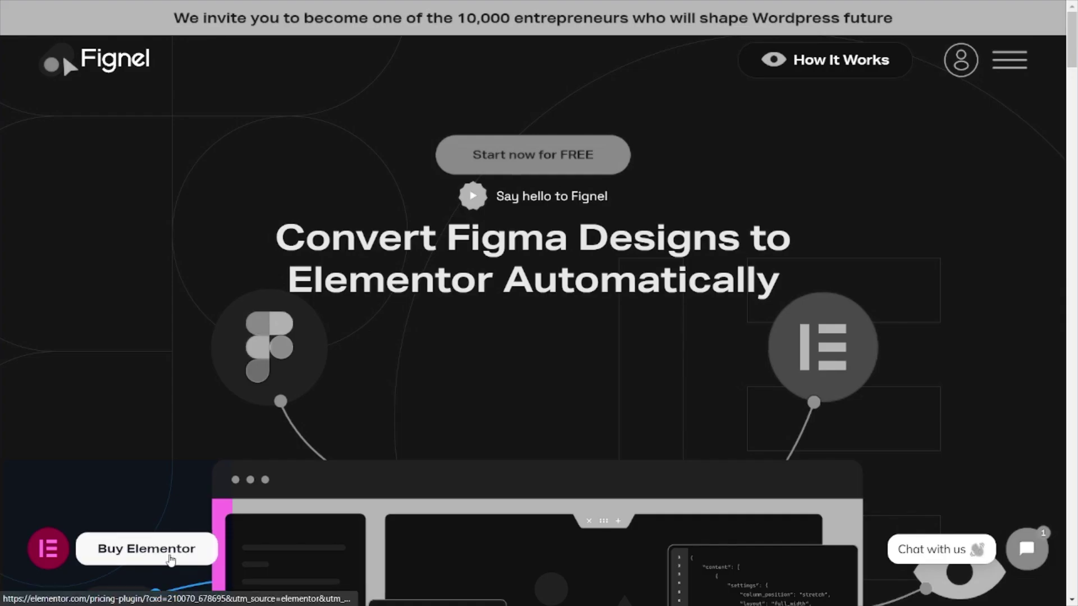
# Step: Follow the Fignel site's Buy Elementor link to the Elementor Pro pricing page
pyautogui.click(171, 558)
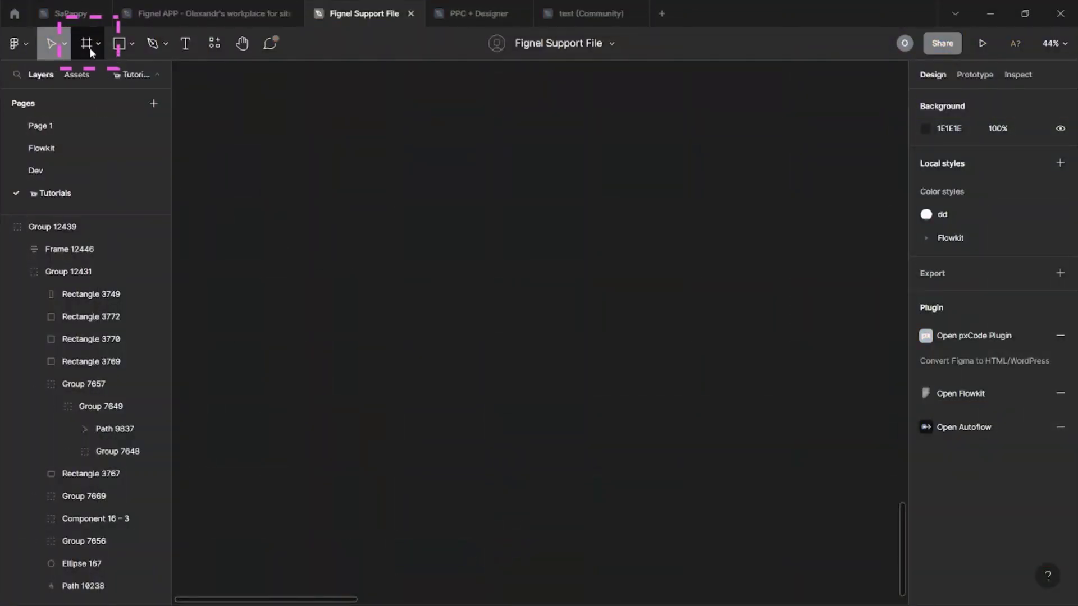
# Step: Draw a new frame 1920 wide and move it up to the top left
pyautogui.click(89, 47)
pyautogui.moveTo(350, 234); pyautogui.dragTo(598, 475)
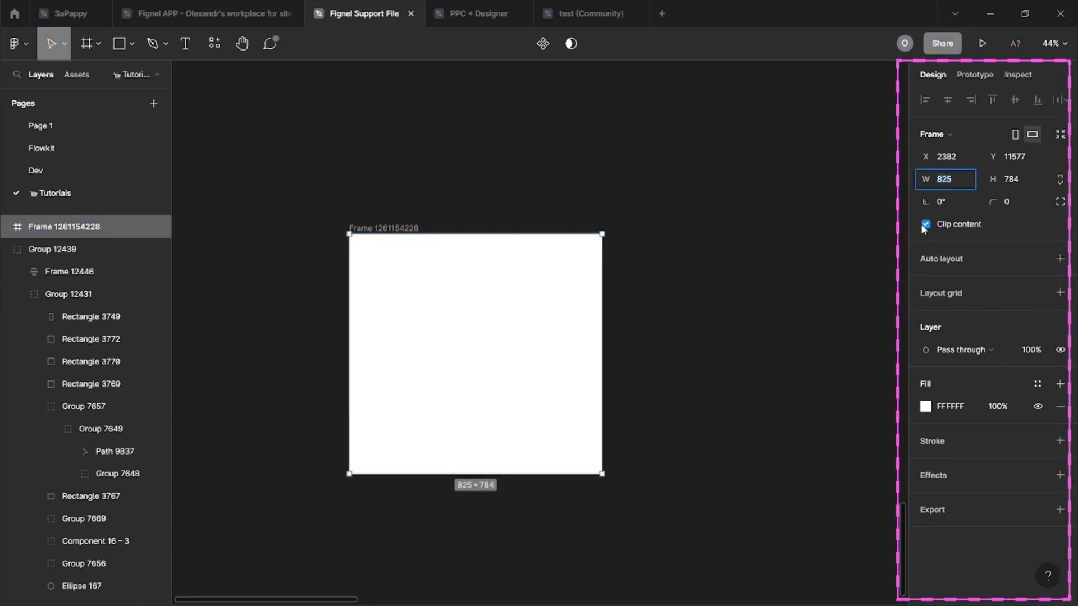
pyautogui.write('1920')
pyautogui.press('Return')
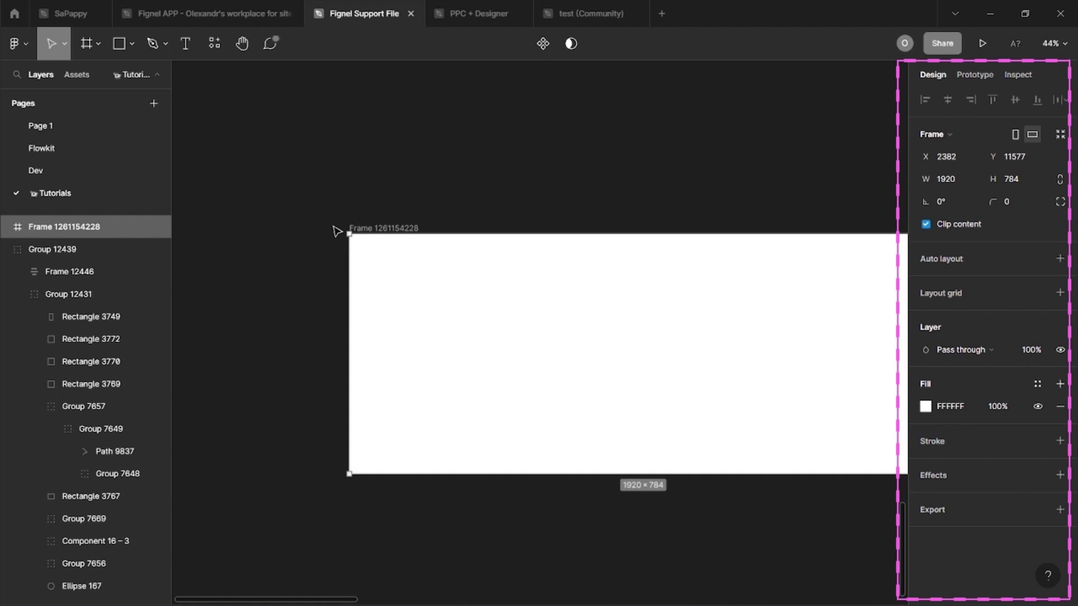
pyautogui.moveTo(368, 232); pyautogui.dragTo(267, 123)
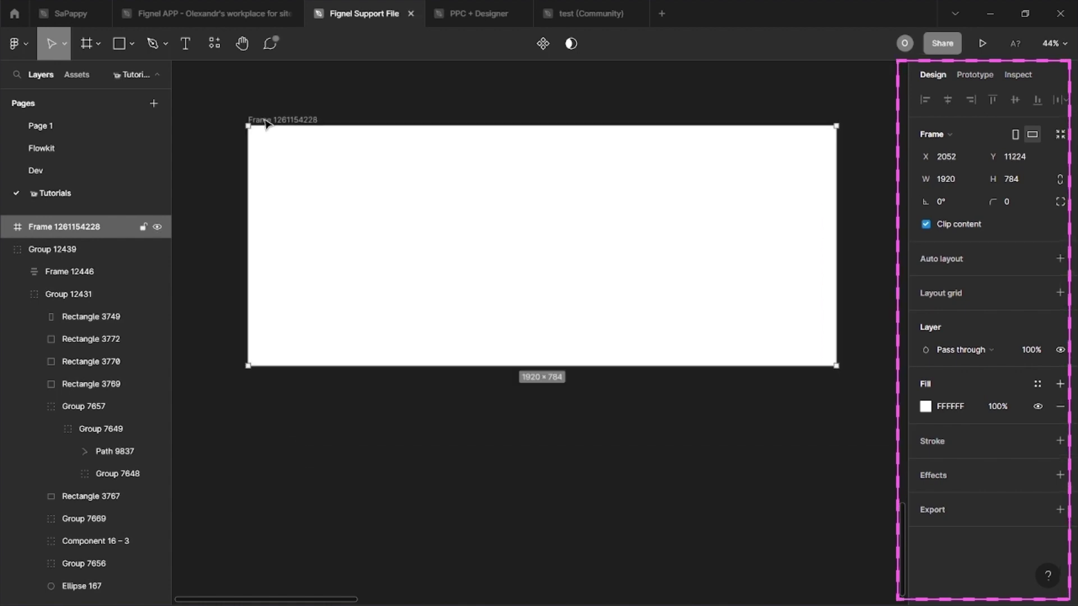
# Step: Rename the new frame to 'site'
pyautogui.doubleClick(266, 123)
pyautogui.write('site')
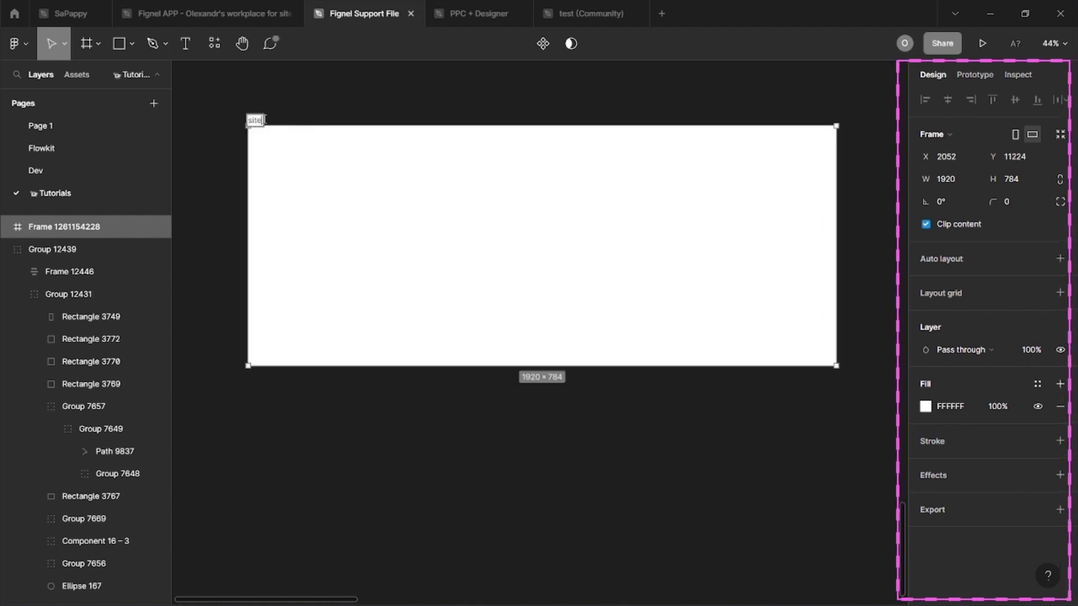
pyautogui.press('Return')
pyautogui.hotkey('ctrl', 'z')
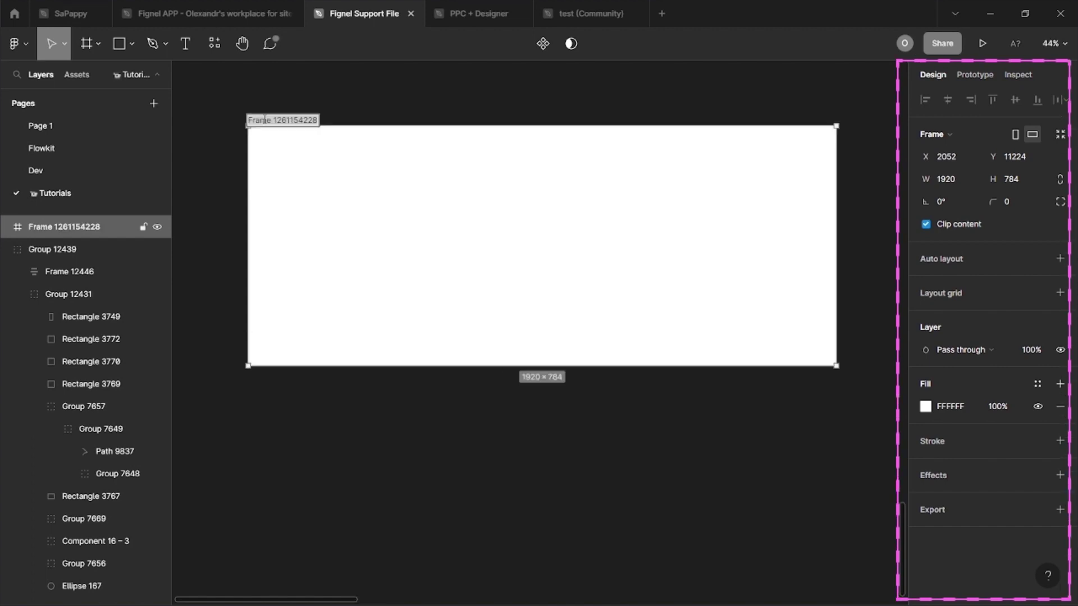
pyautogui.doubleClick(266, 123)
pyautogui.write('site')
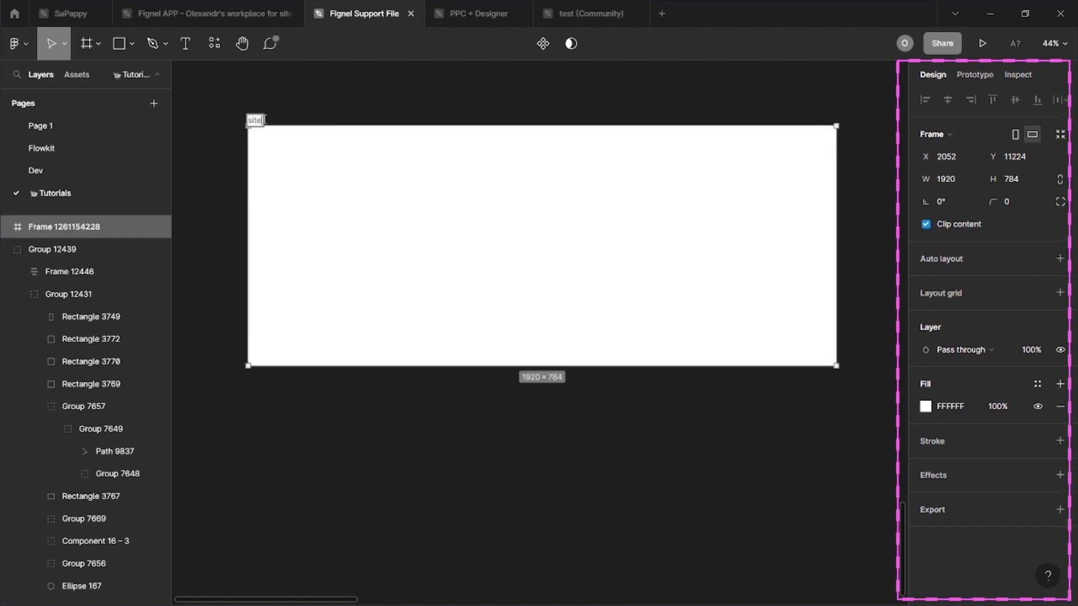
pyautogui.press('Return')
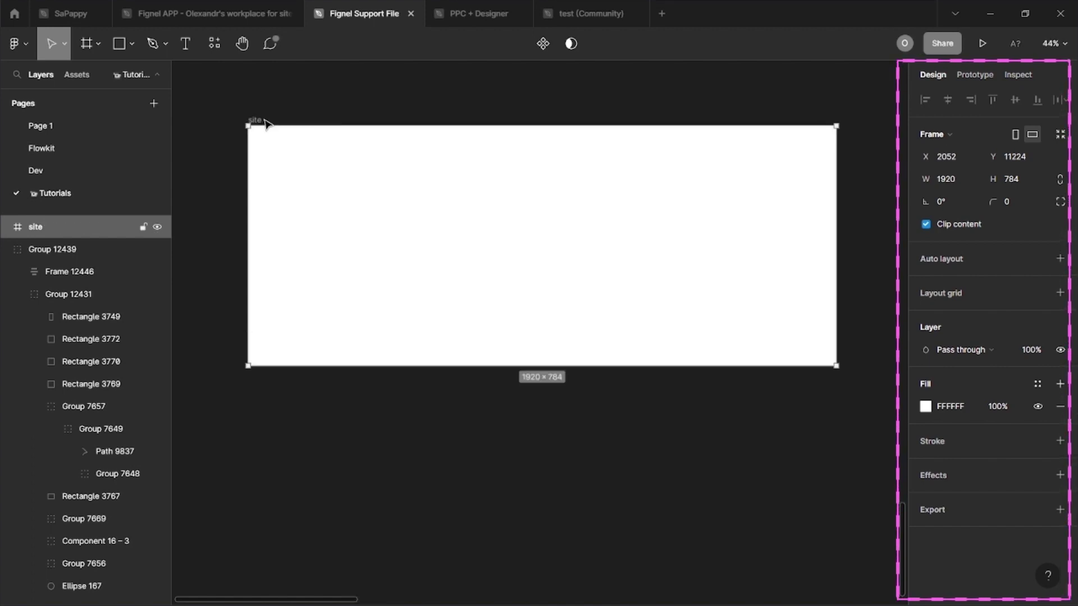
pyautogui.scroll(-1, 266, 123)
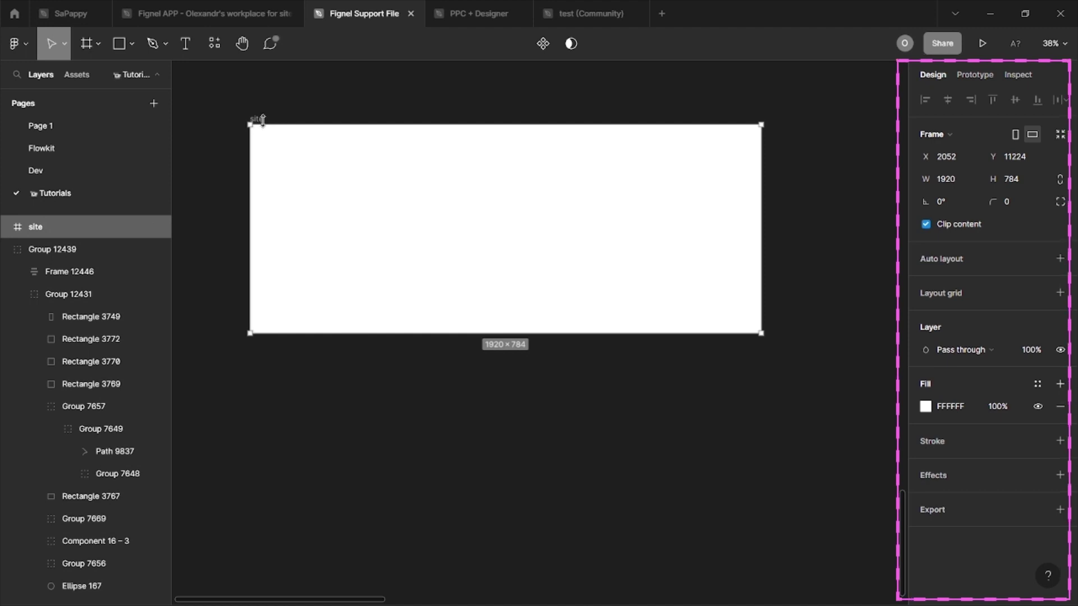
# Step: Give 'site' vertical auto layout, top-centre alignment, fixed width and 0 spacing and padding
pyautogui.click(1059, 259)
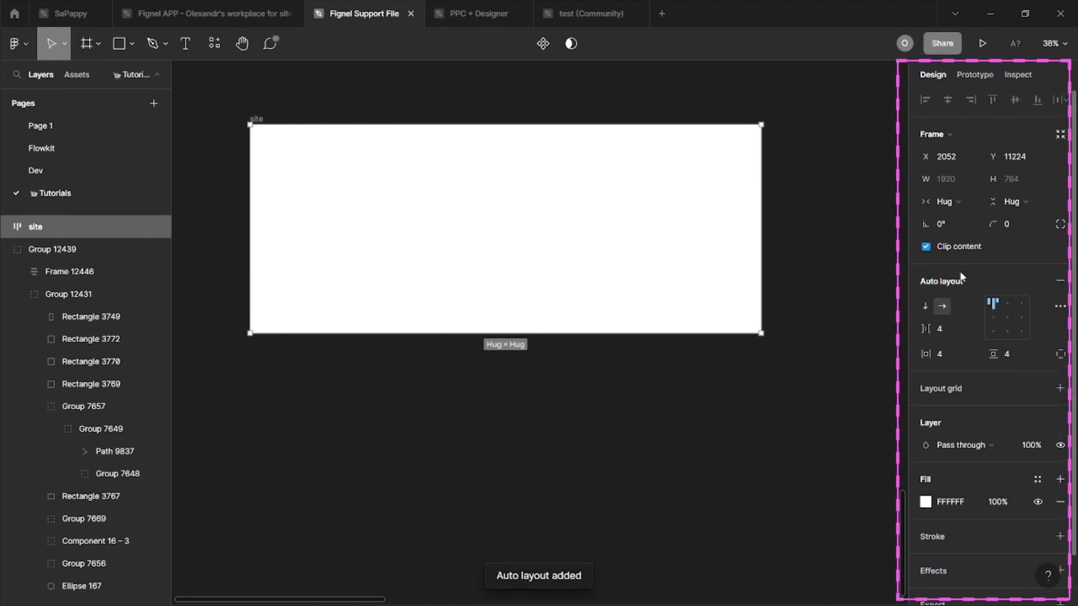
pyautogui.click(926, 308)
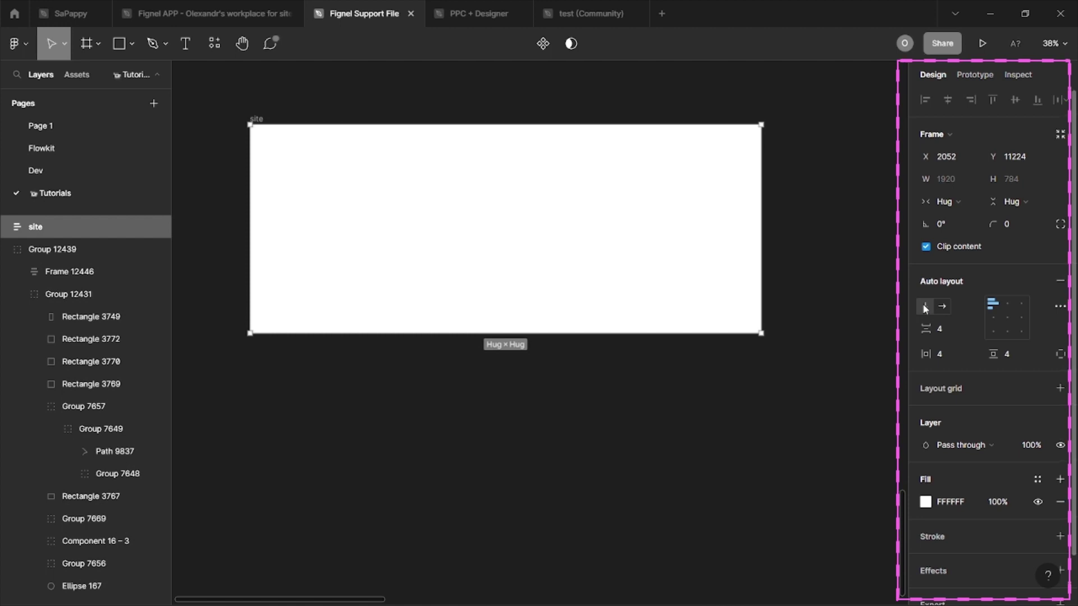
pyautogui.click(1008, 303)
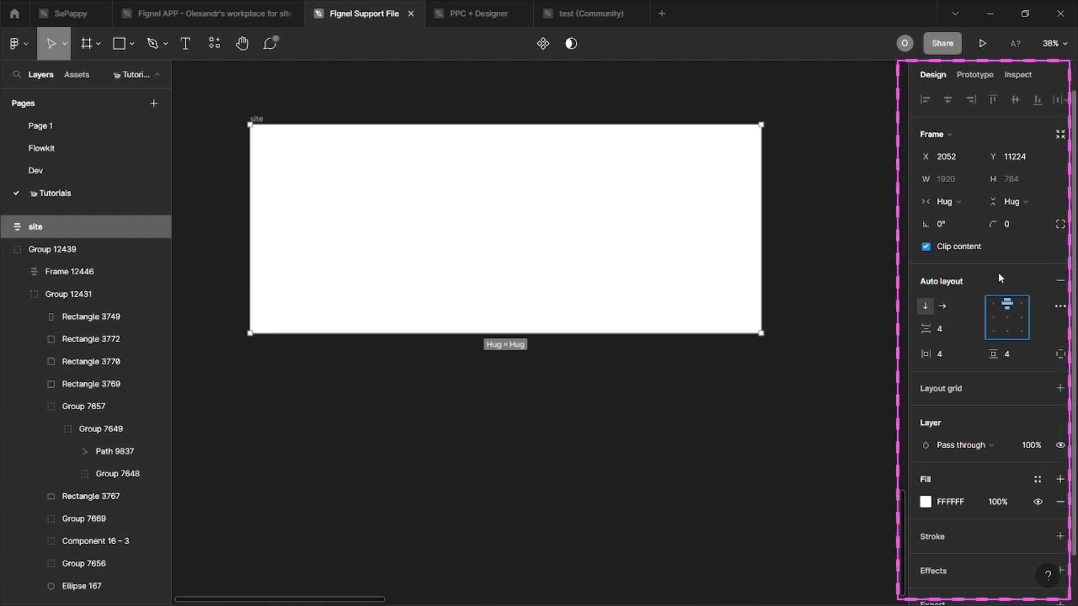
pyautogui.click(944, 203)
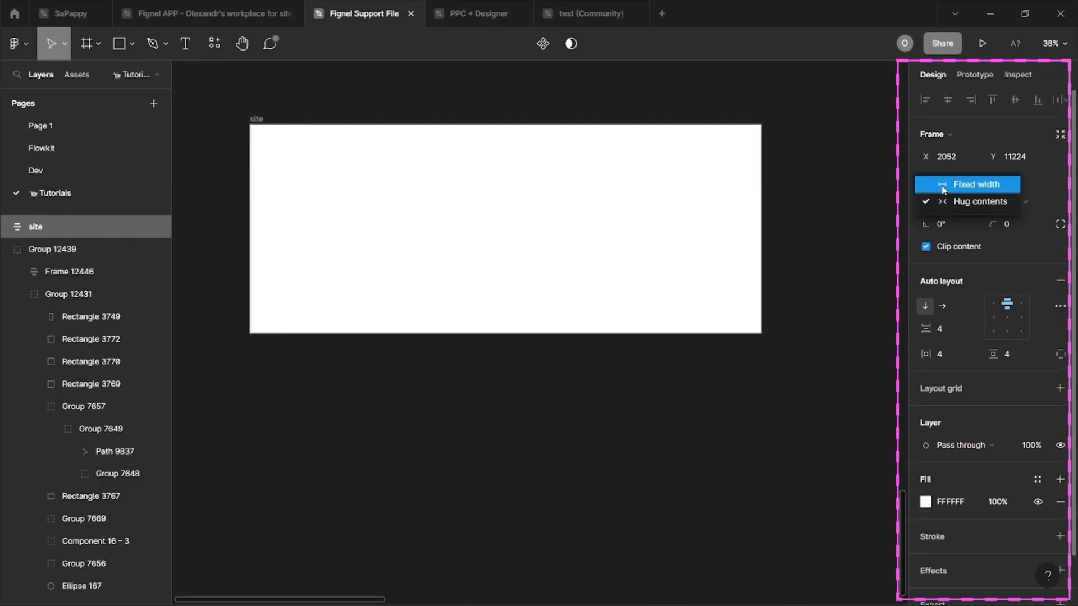
pyautogui.click(944, 190)
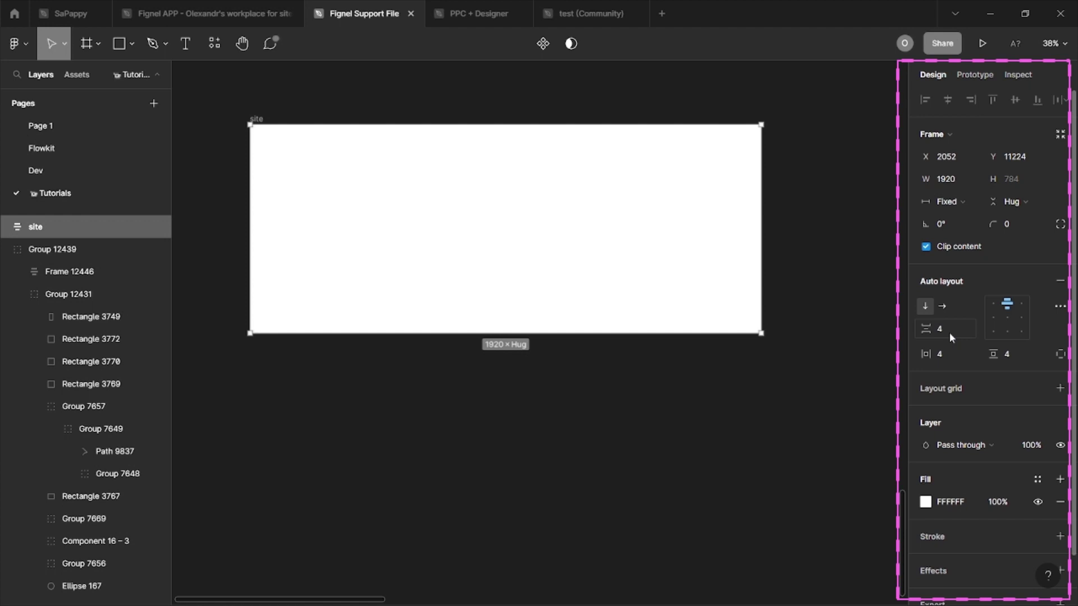
pyautogui.click(946, 354)
pyautogui.write('0')
pyautogui.press('Return')
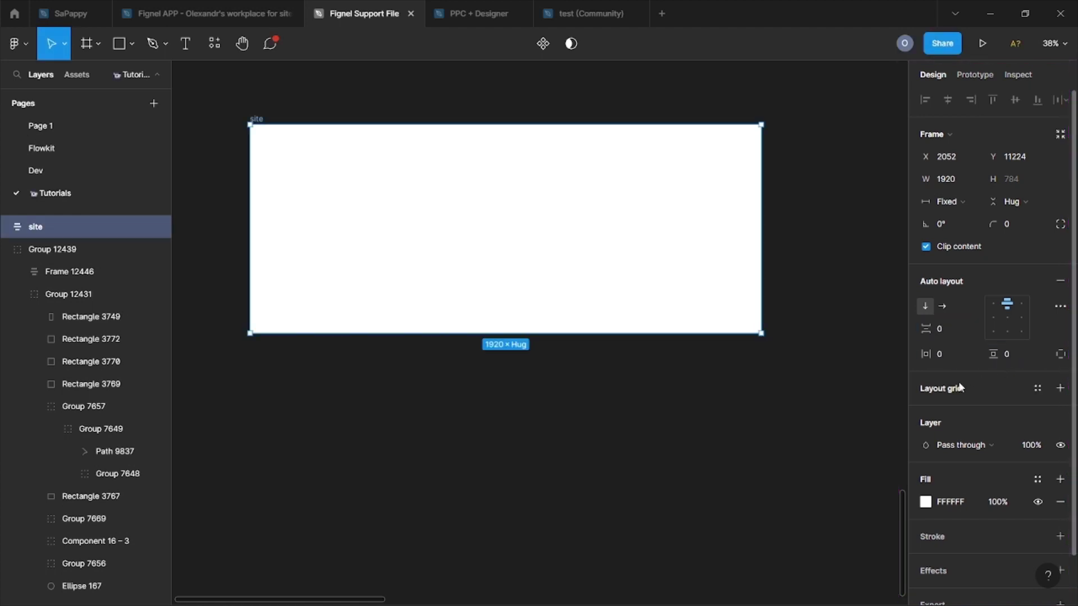
# Step: Draw a new frame 1512 wide and position it above the Logo
pyautogui.click(681, 430)
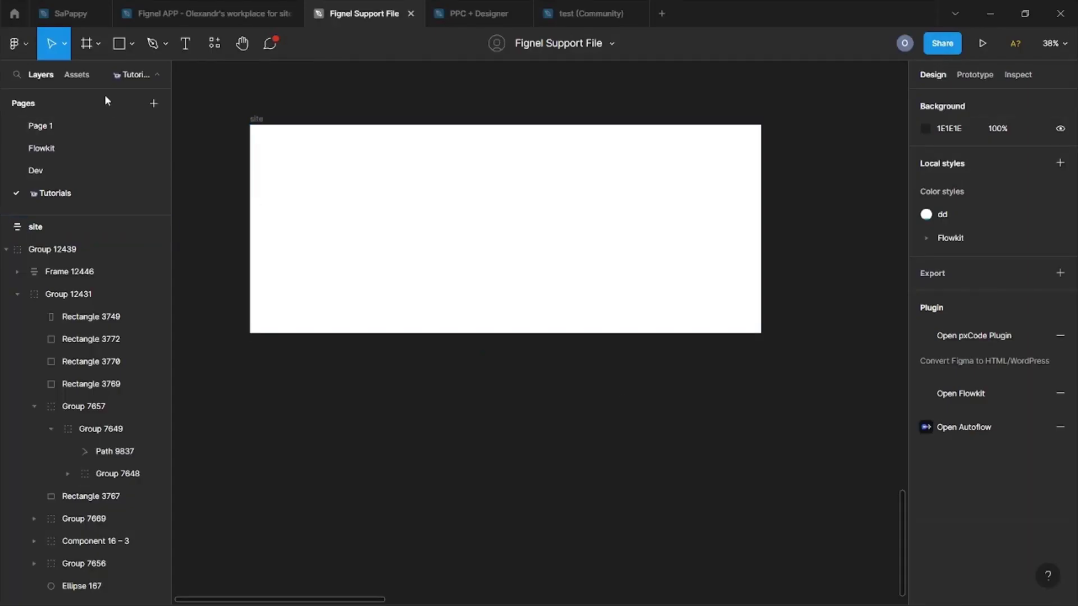
pyautogui.click(31, 50)
pyautogui.moveTo(67, 236)
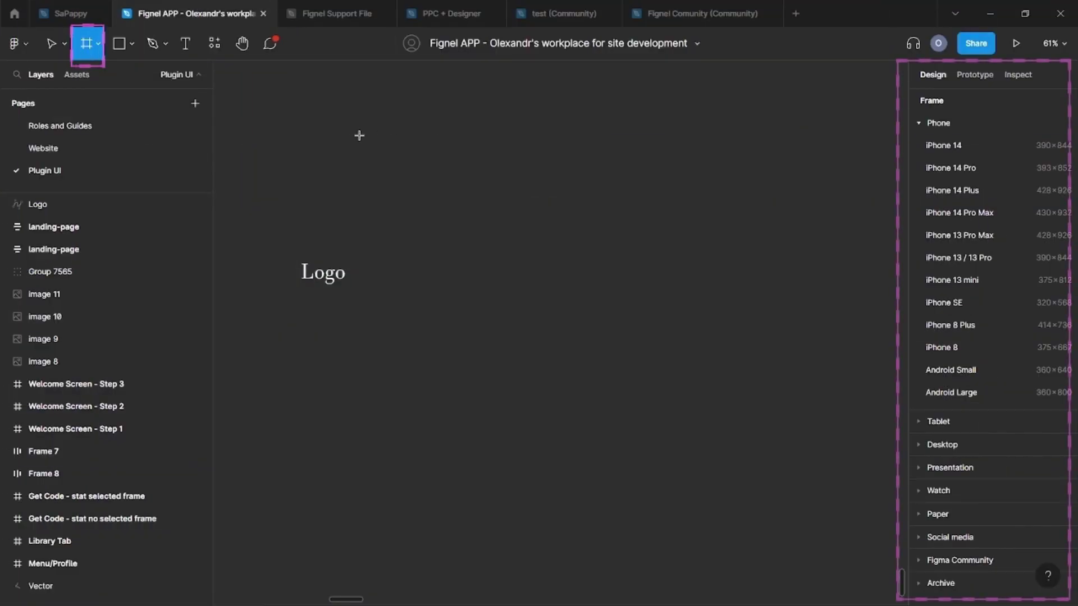
pyautogui.moveTo(354, 136); pyautogui.dragTo(578, 172)
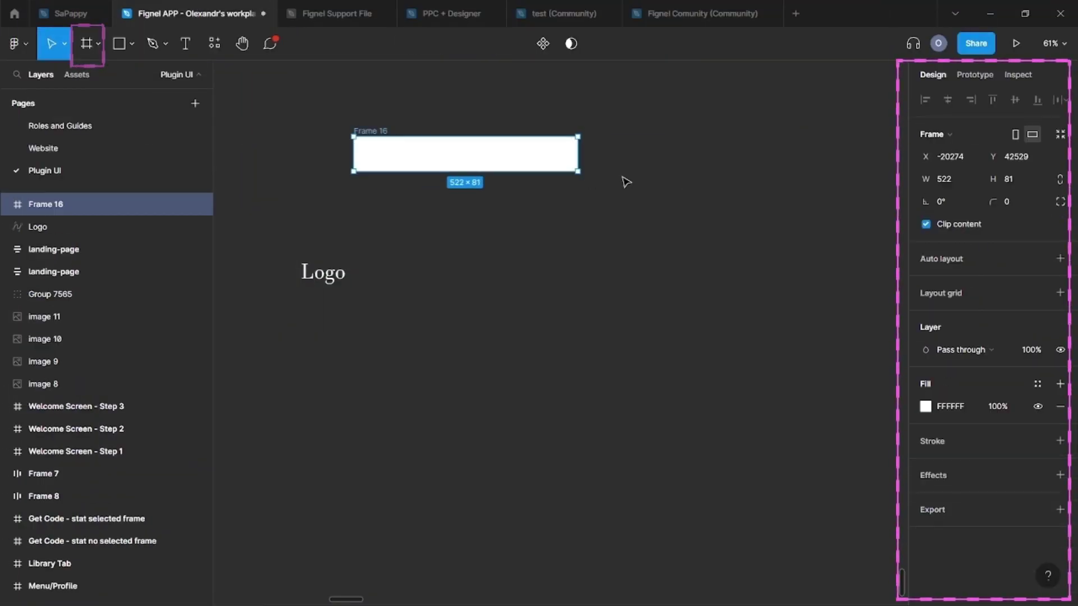
pyautogui.click(951, 180)
pyautogui.write('1512')
pyautogui.press('Return')
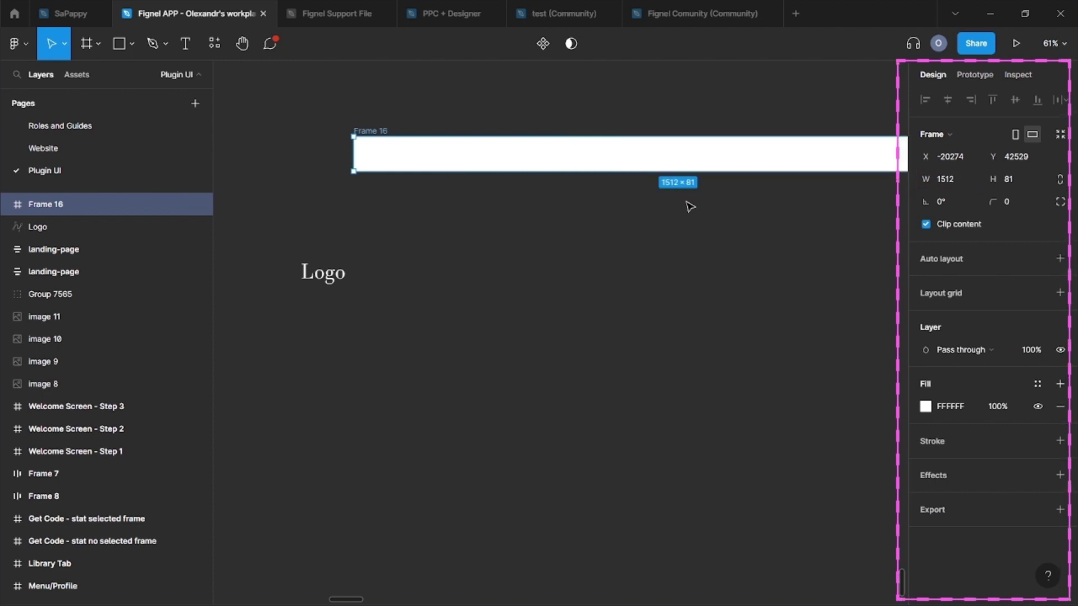
pyautogui.moveTo(365, 133); pyautogui.dragTo(281, 147)
# Step: Give the frame centred auto layout with fixed width and name it 'header'
pyautogui.hotkey('shift', 'a')
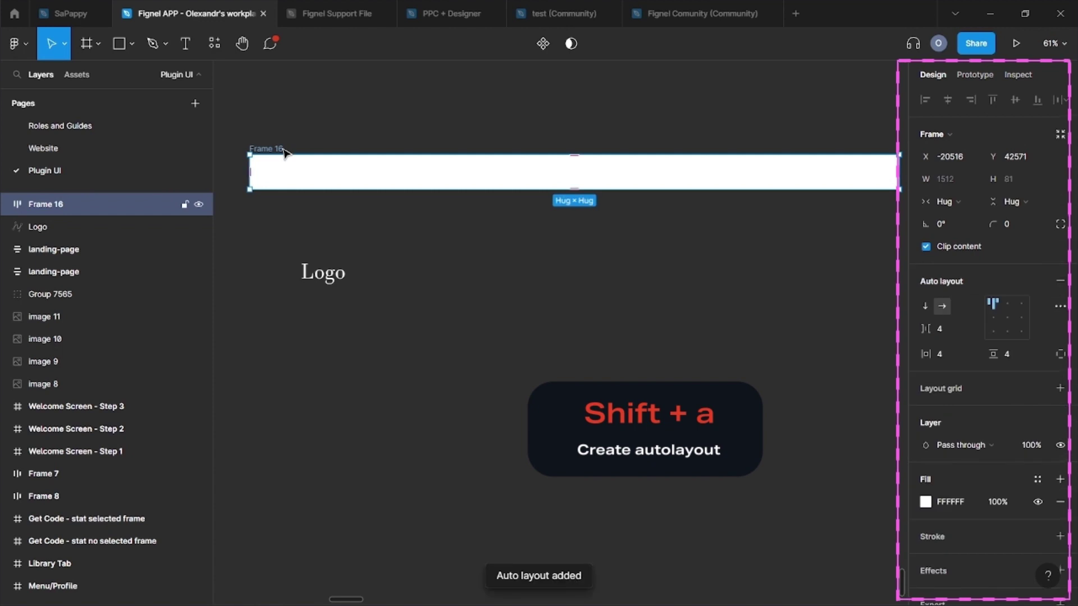
pyautogui.click(1008, 318)
pyautogui.click(956, 203)
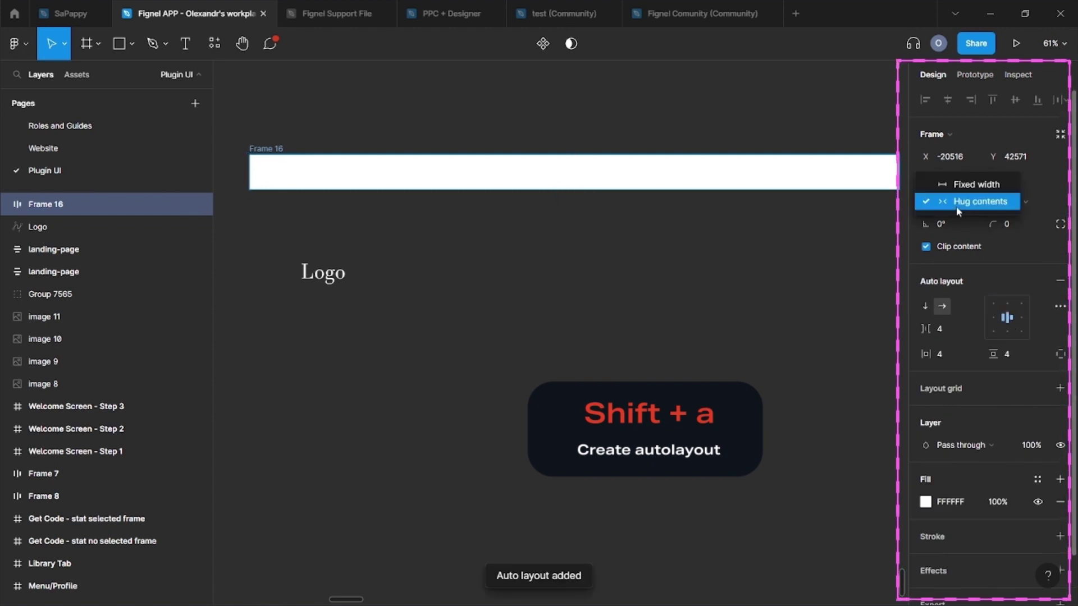
pyautogui.click(958, 188)
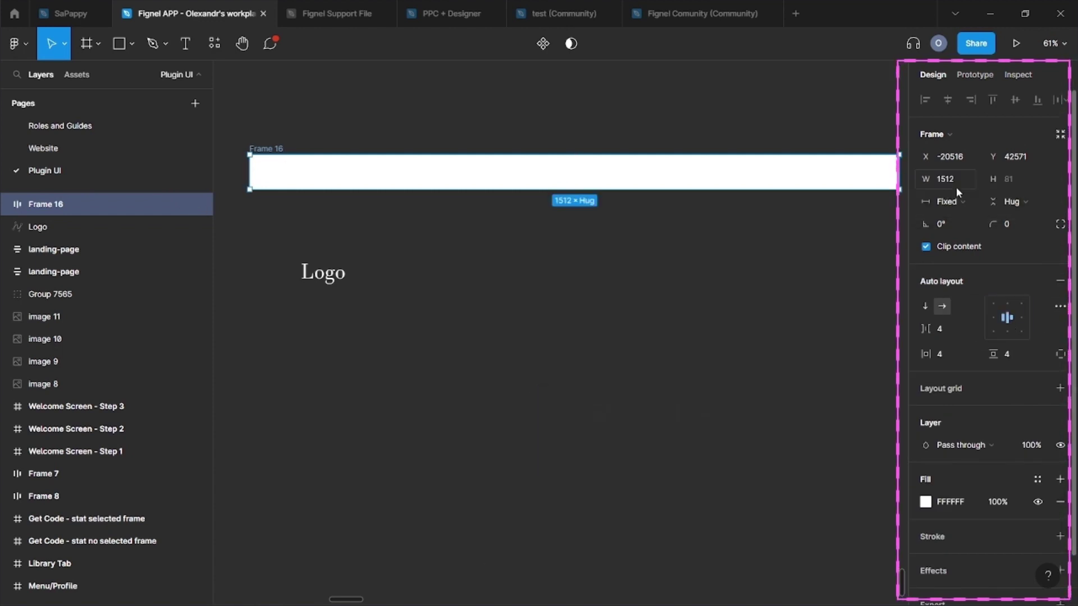
pyautogui.click(623, 320)
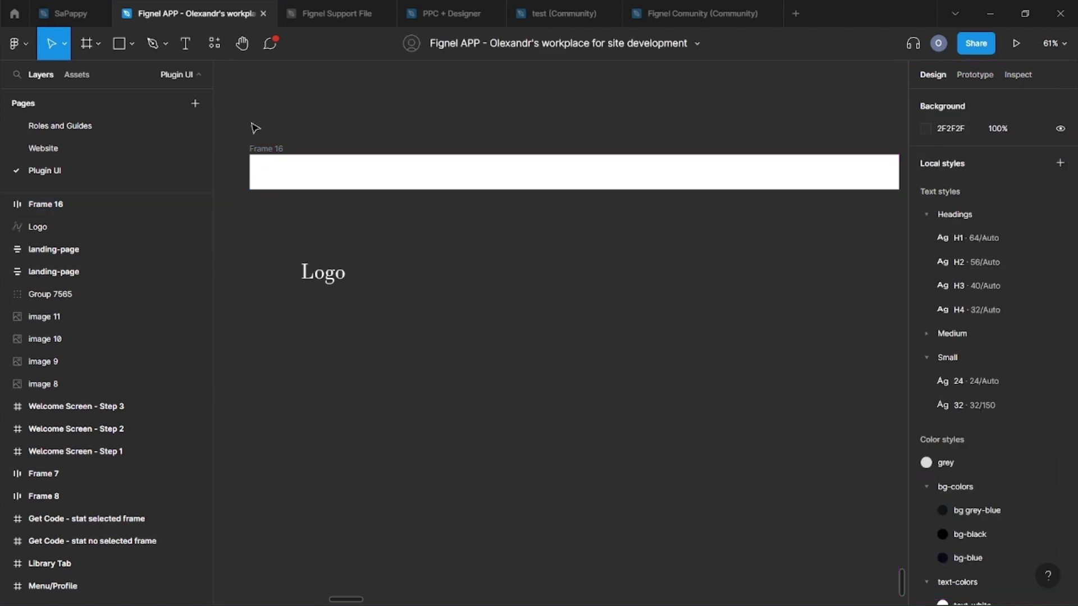
pyautogui.click(265, 149)
pyautogui.write('he')
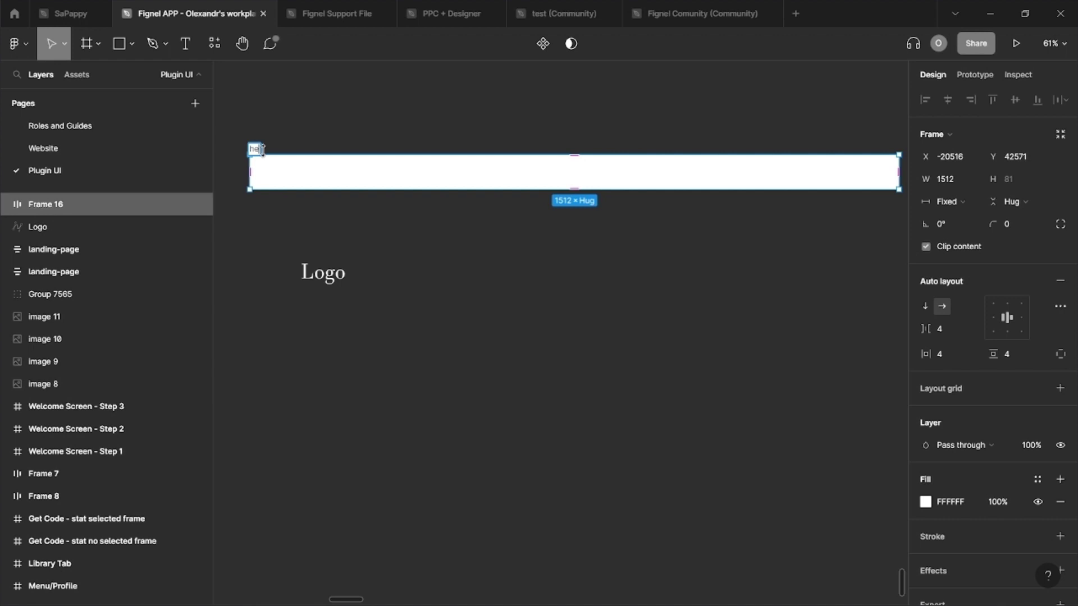
pyautogui.write('ader')
pyautogui.press('Return')
# Step: Fill the Logo with the style colors/style-gradient style and drag it into the header frame
pyautogui.click(280, 230)
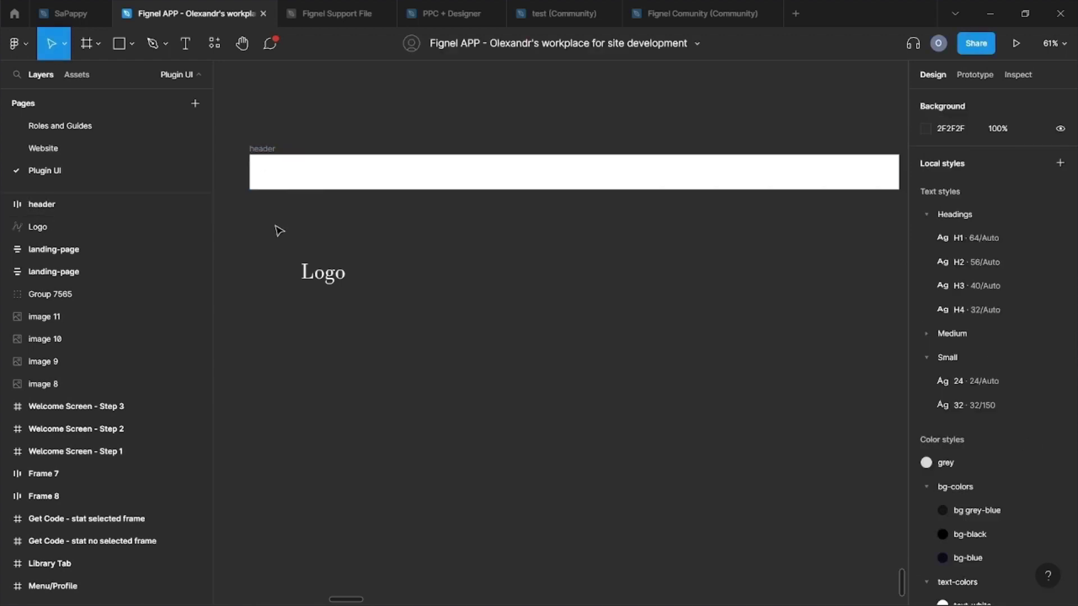
pyautogui.click(311, 273)
pyautogui.click(1039, 271)
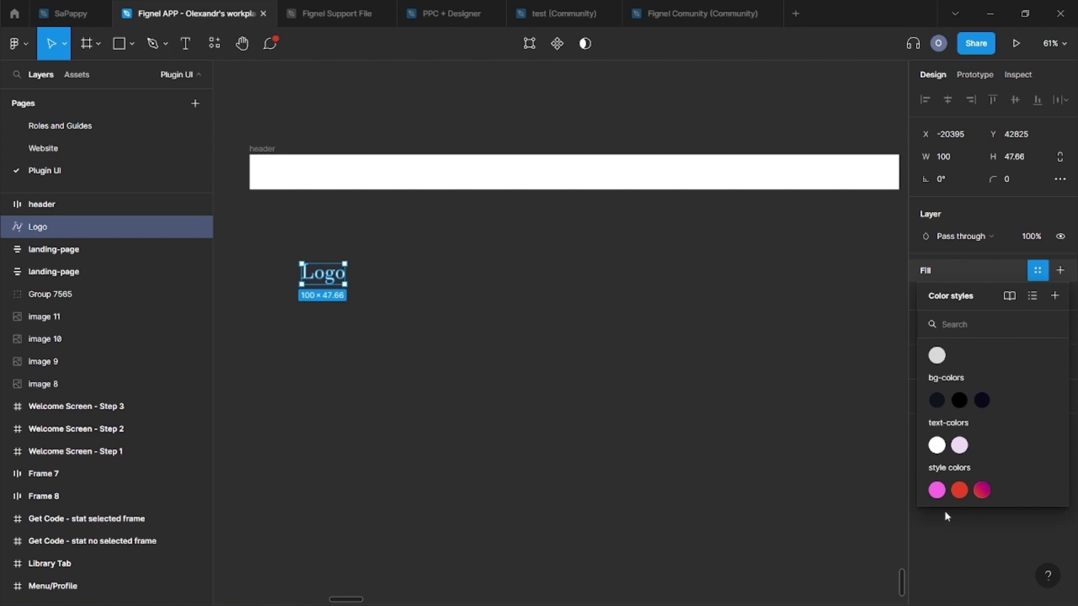
pyautogui.click(982, 488)
pyautogui.click(651, 400)
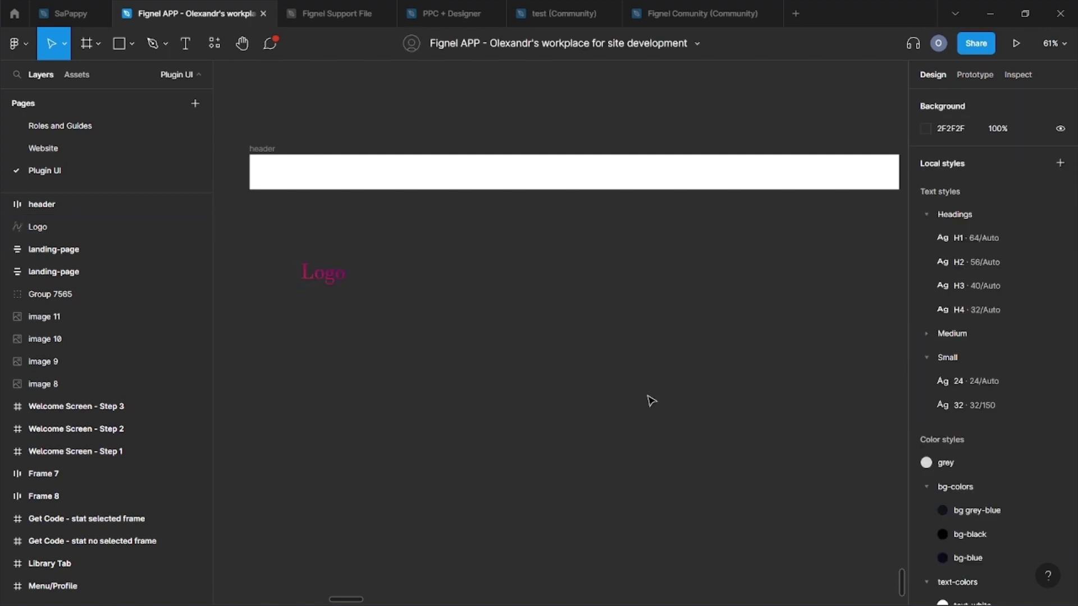
pyautogui.moveTo(324, 274); pyautogui.dragTo(291, 171)
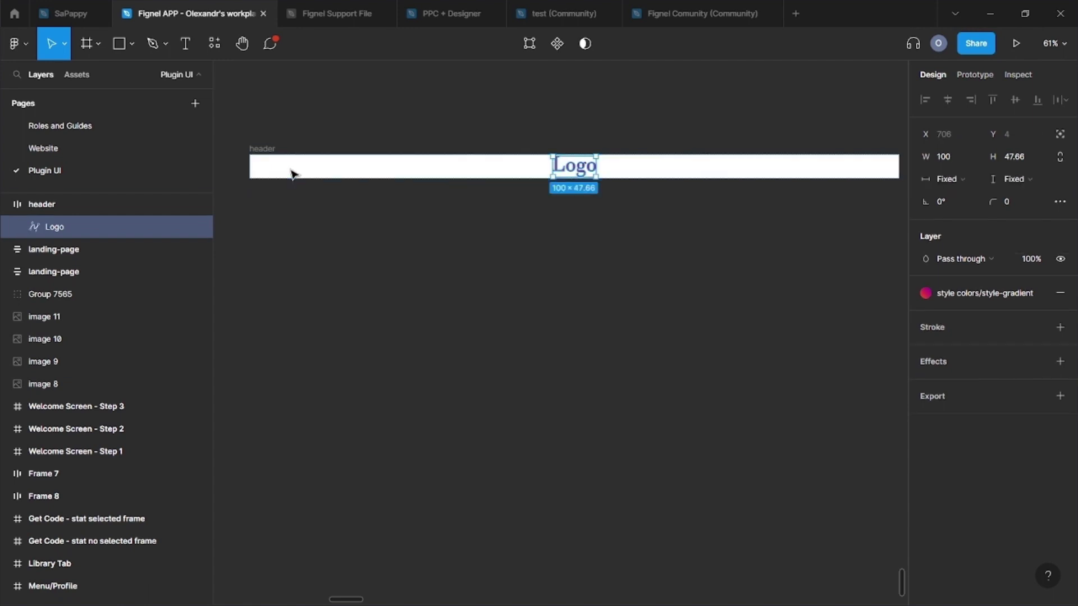
pyautogui.click(282, 237)
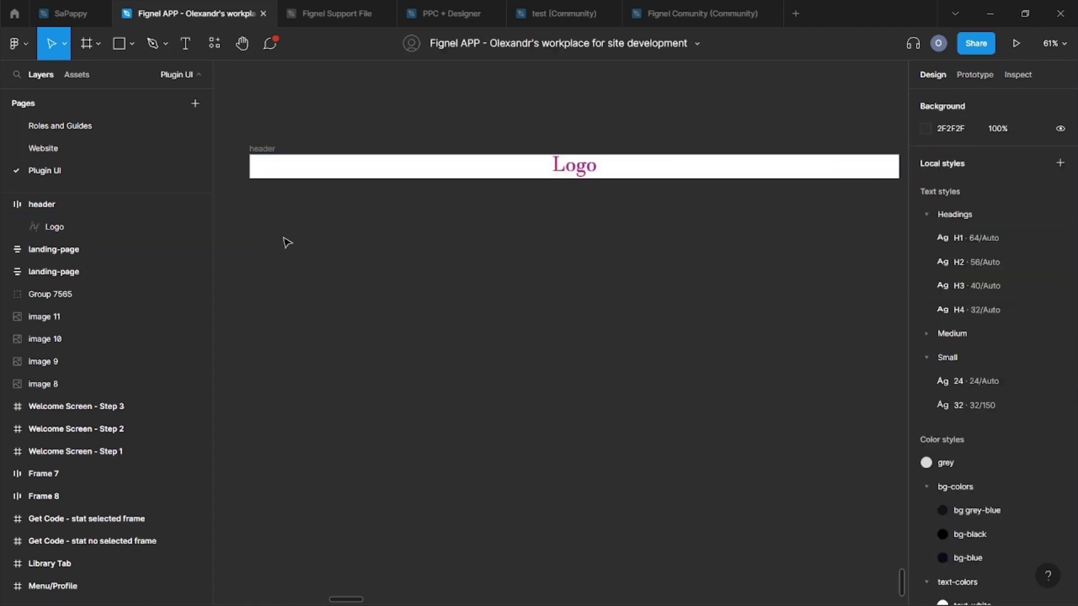
# Step: Add a 'Global' text label below the header styled Headings/H3
pyautogui.click(185, 54)
pyautogui.click(420, 245)
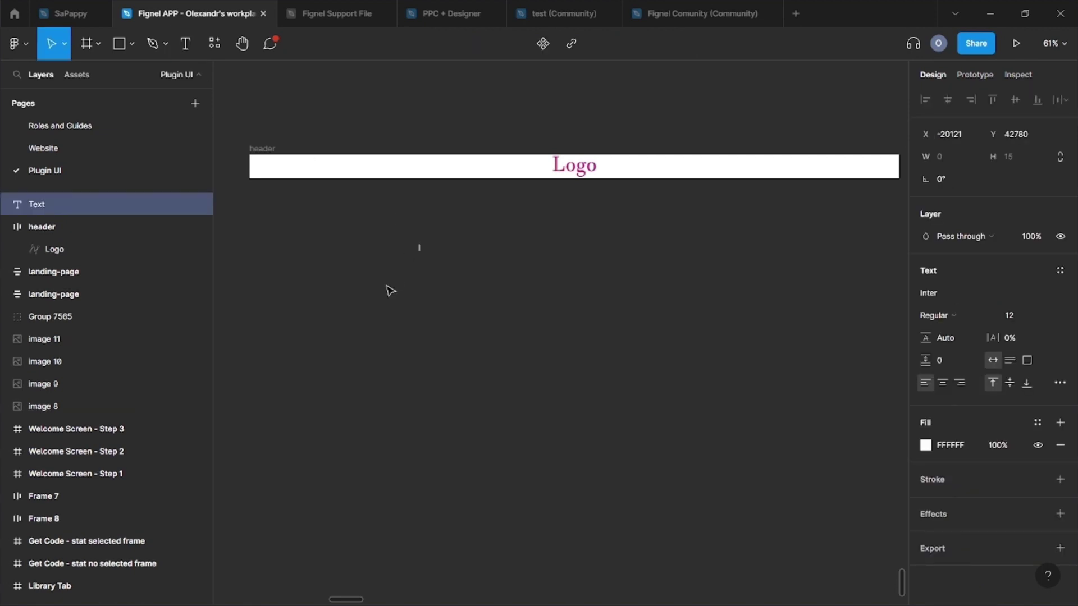
pyautogui.write('Global')
pyautogui.click(1061, 270)
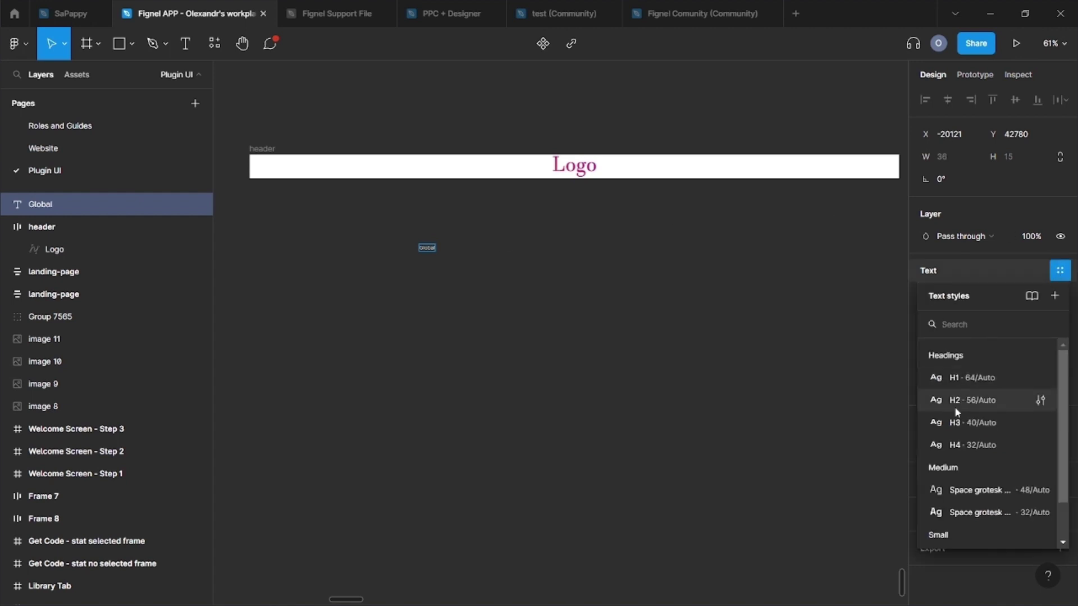
pyautogui.click(956, 422)
pyautogui.press('Escape')
pyautogui.click(1060, 270)
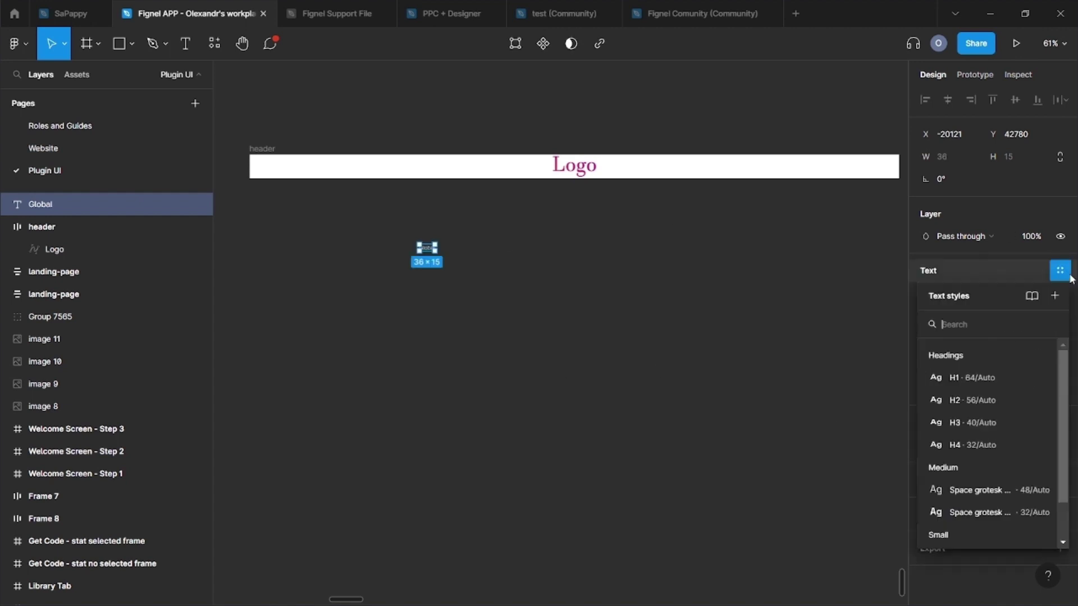
pyautogui.click(957, 423)
pyautogui.click(561, 373)
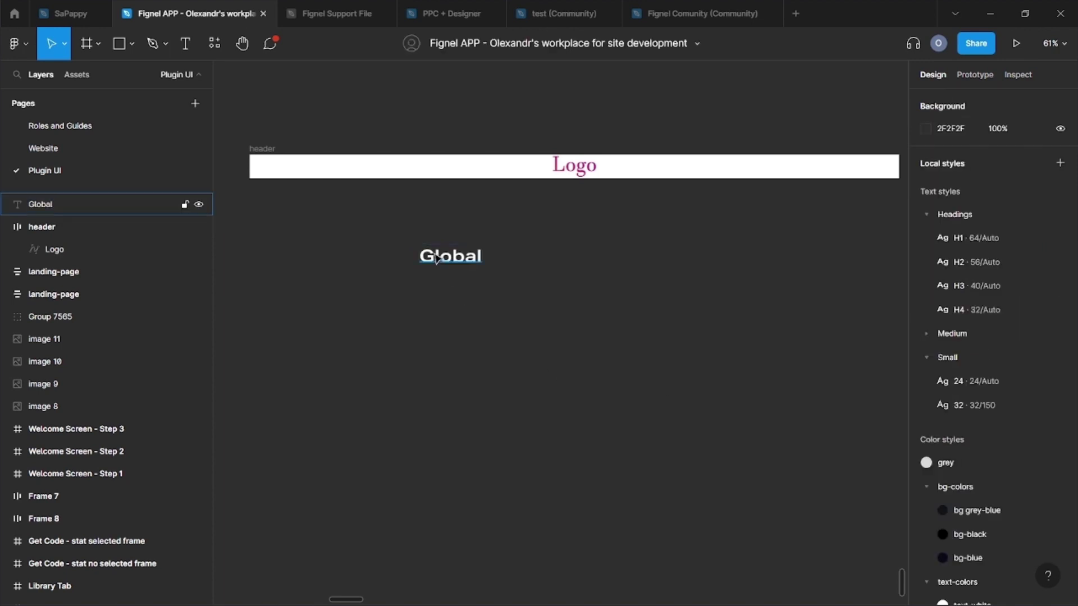
pyautogui.click(339, 269)
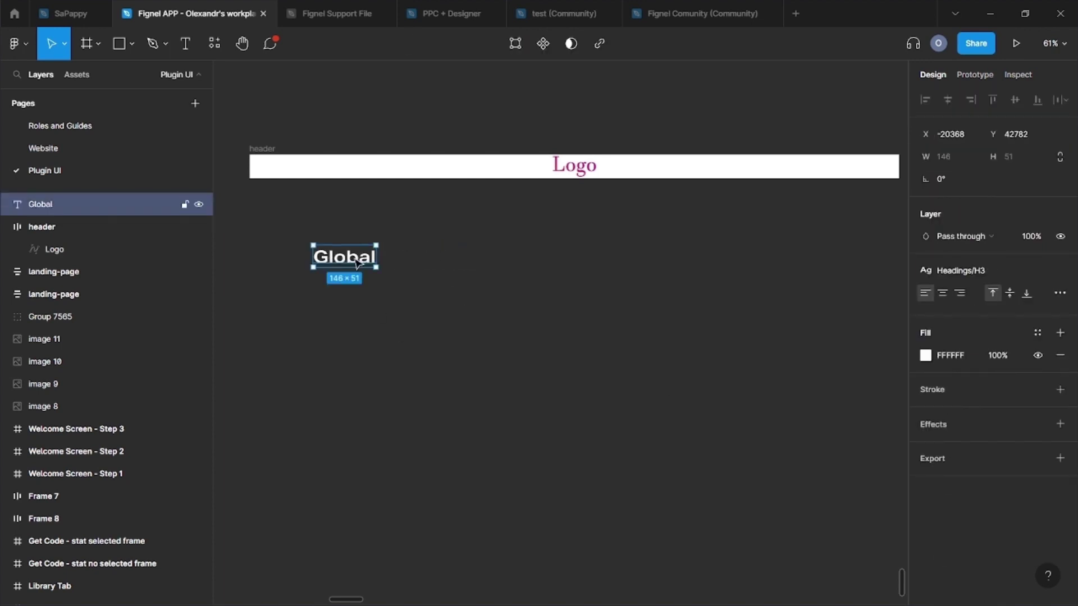
# Step: Duplicate the label to the right as 'Clicked' and then 'Hover'
pyautogui.moveTo(352, 260); pyautogui.dragTo(433, 269)
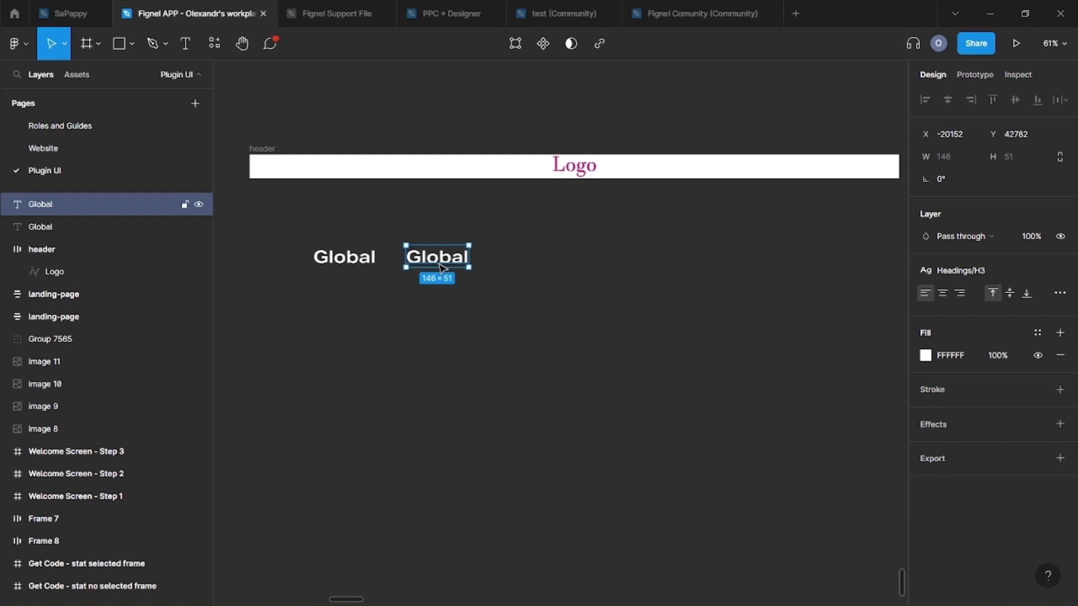
pyautogui.press('Escape')
pyautogui.click(431, 264)
pyautogui.write('Clicked')
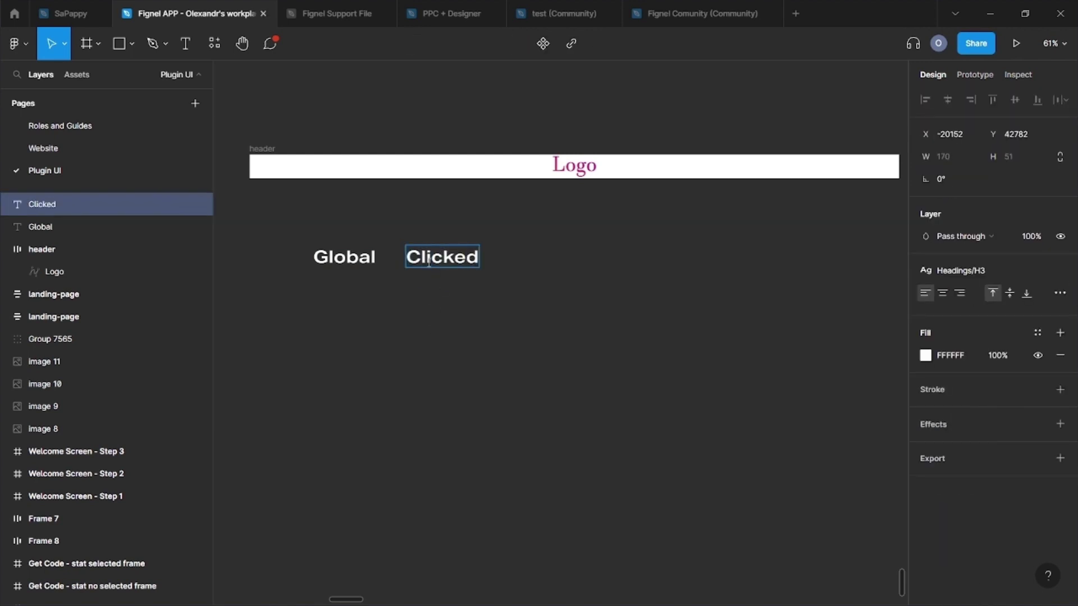
pyautogui.press('Escape')
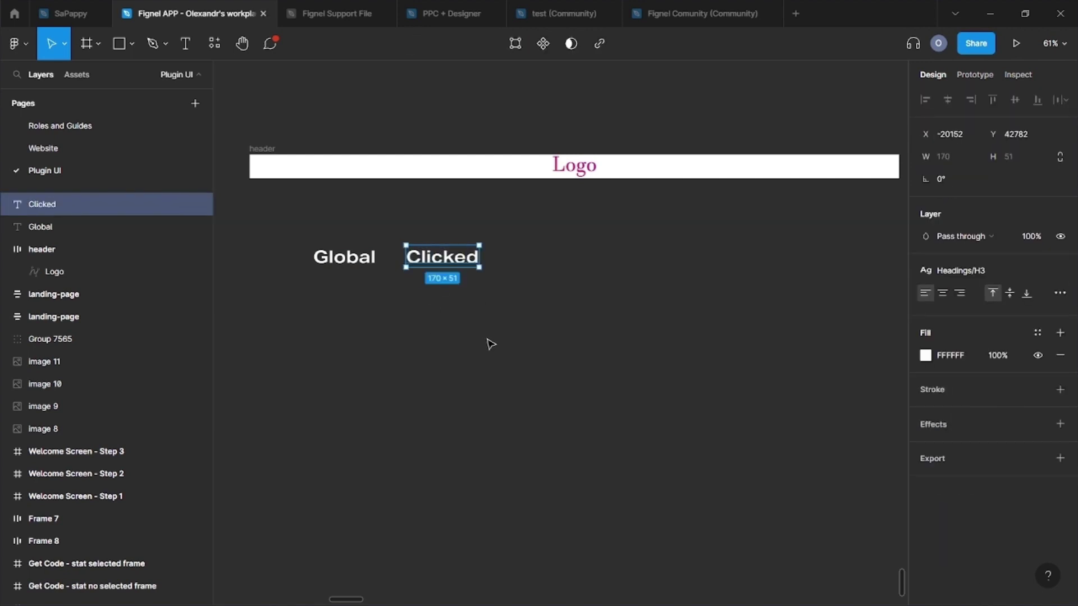
pyautogui.press('Escape')
pyautogui.click(441, 262)
pyautogui.moveTo(441, 261); pyautogui.dragTo(548, 264)
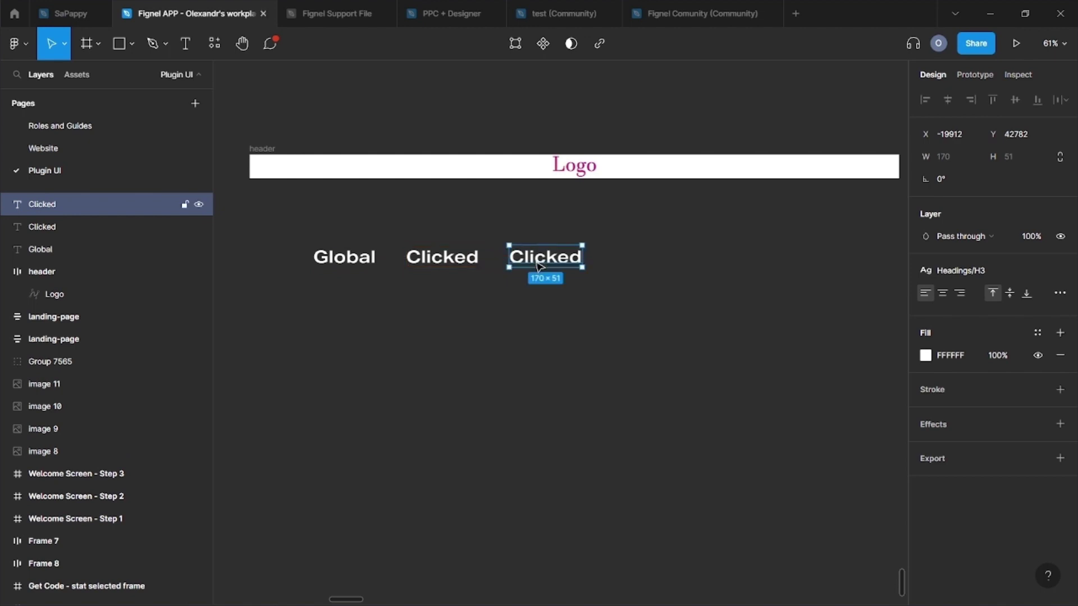
pyautogui.doubleClick(539, 259)
pyautogui.write('Hover')
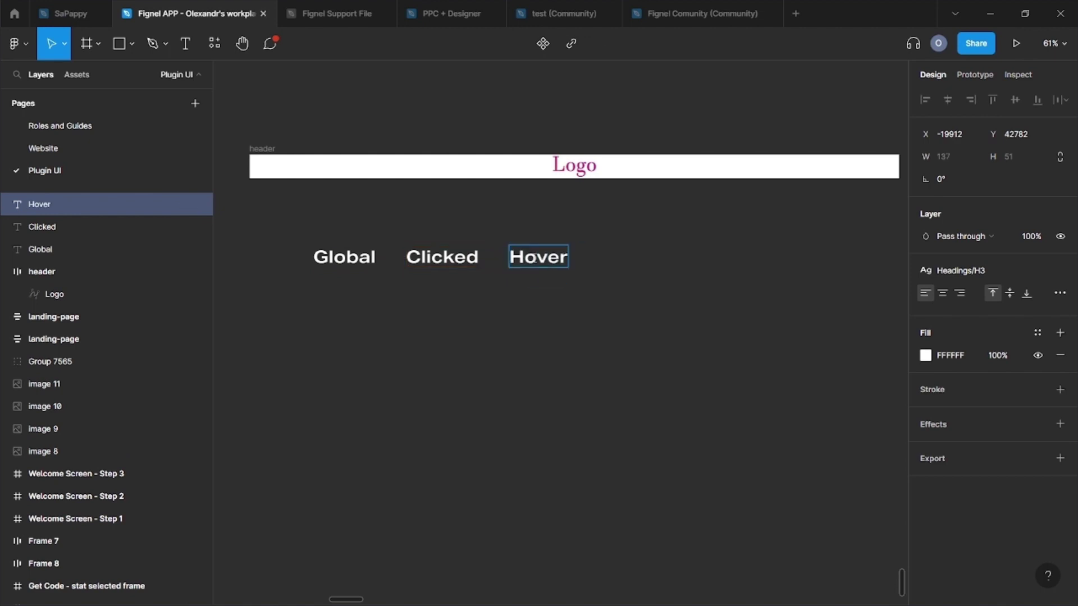
pyautogui.press('Escape')
pyautogui.press('Escape')
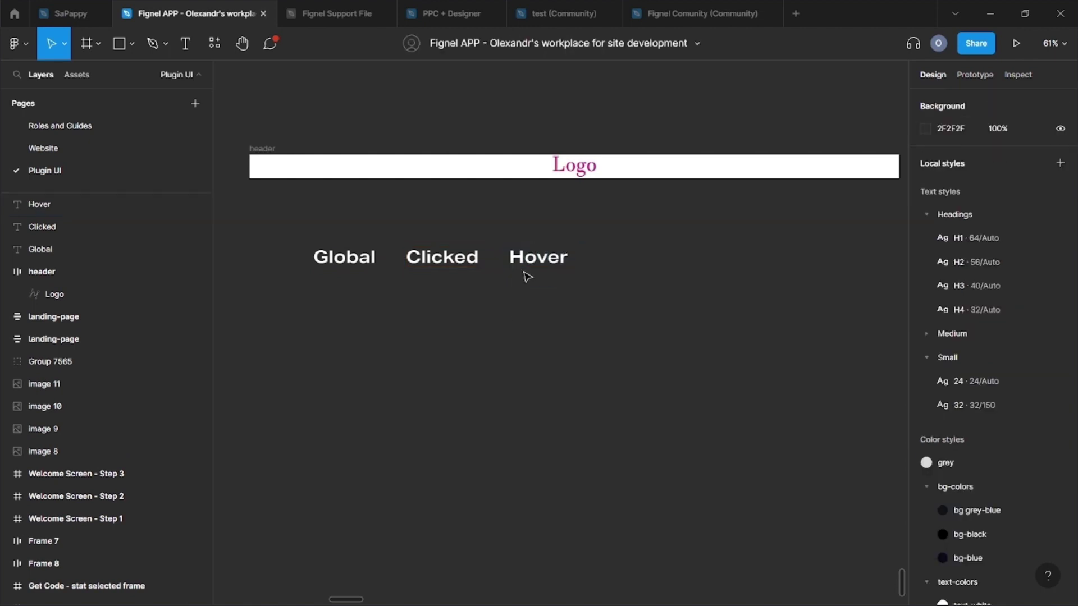
# Step: Add a fourth copy labelled 'Text' to the right of Hover
pyautogui.click(526, 263)
pyautogui.moveTo(526, 265); pyautogui.dragTo(616, 265)
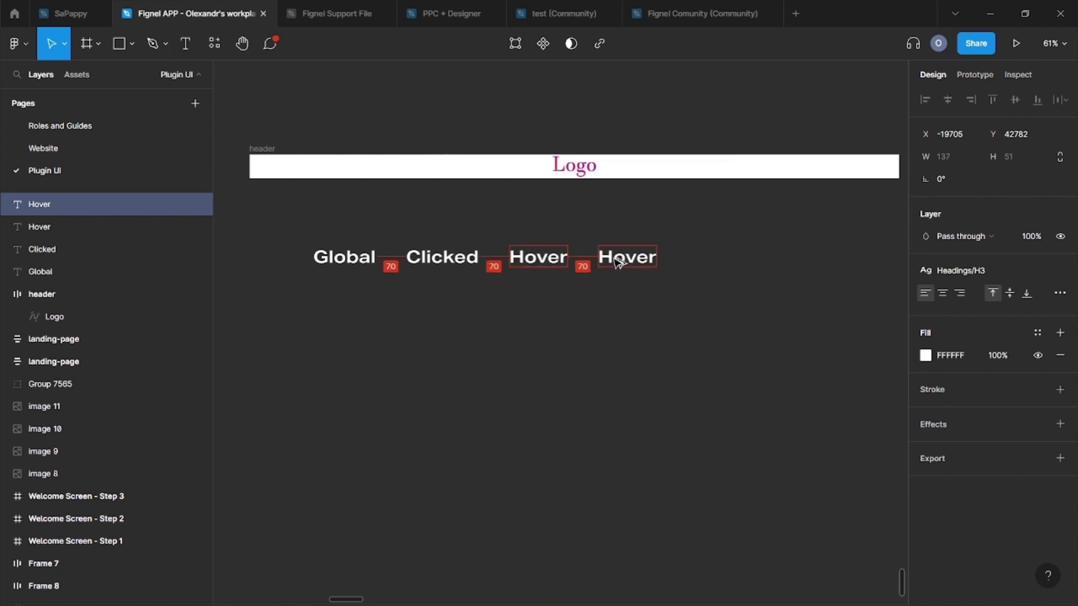
pyautogui.doubleClick(612, 257)
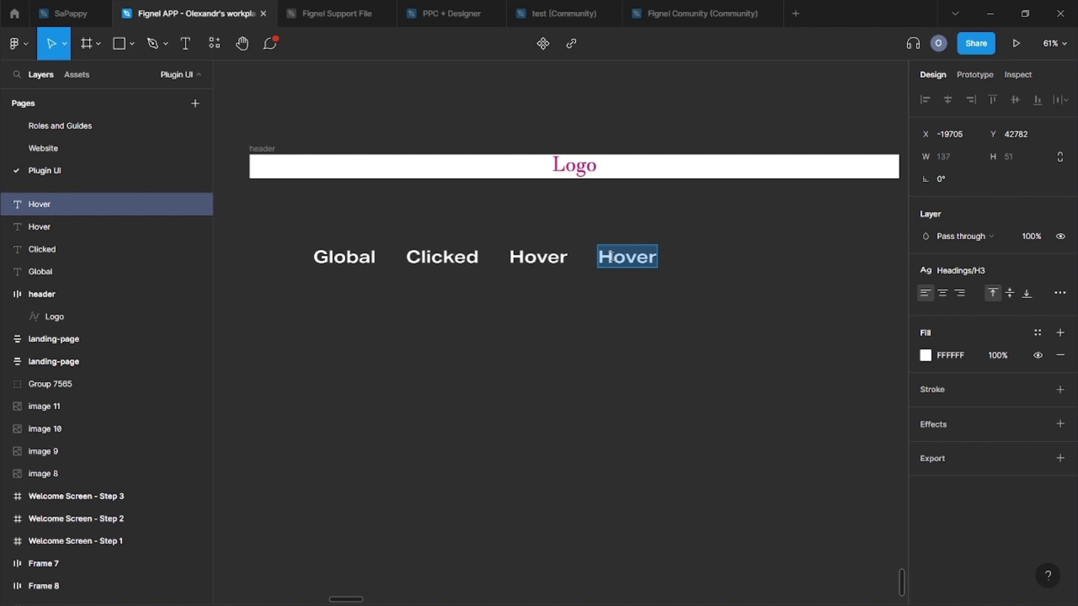
pyautogui.write('Text')
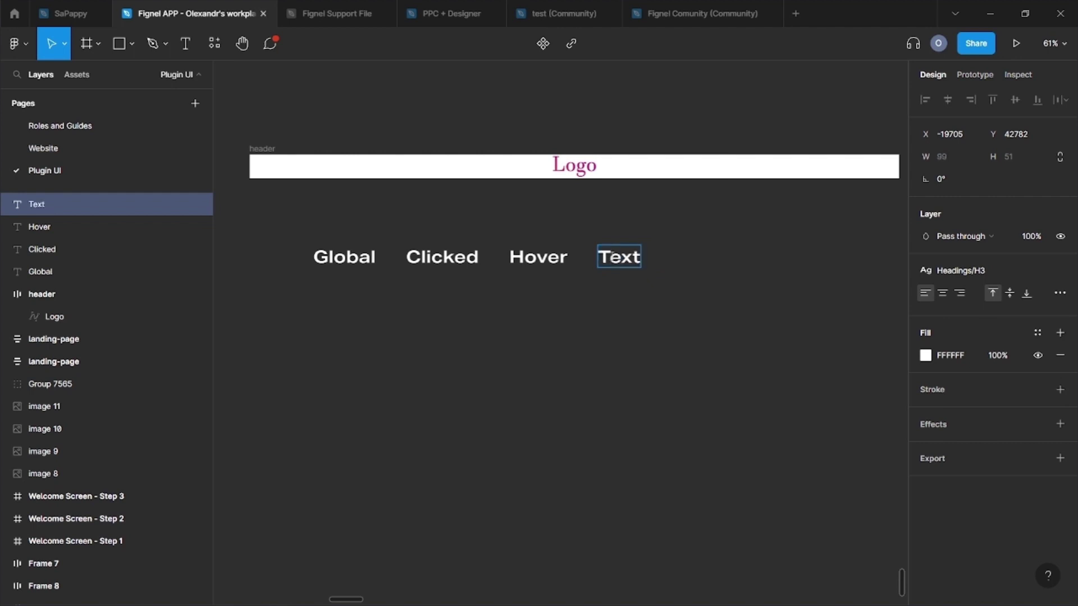
pyautogui.press('Escape')
pyautogui.click(498, 357)
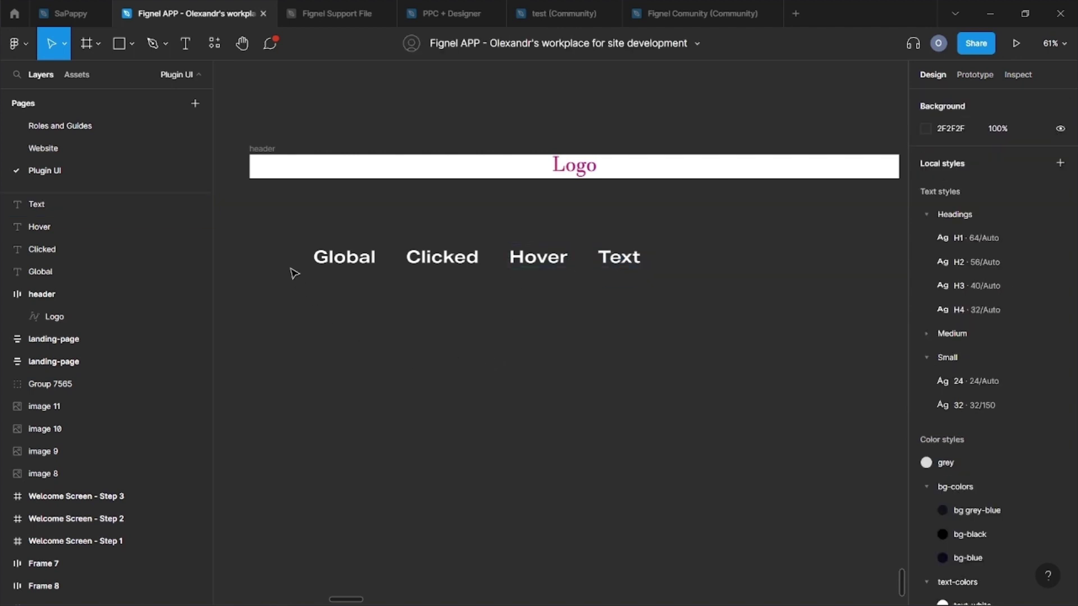
pyautogui.click(337, 258)
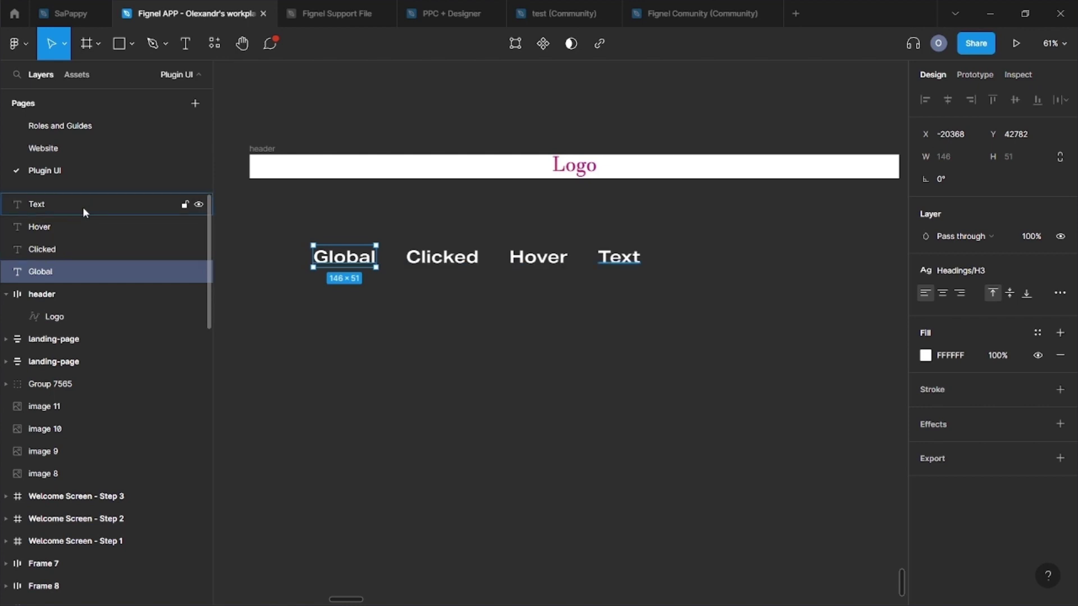
# Step: Wrap the four labels in a centred auto-layout frame with a 64 gap
pyautogui.click(257, 336)
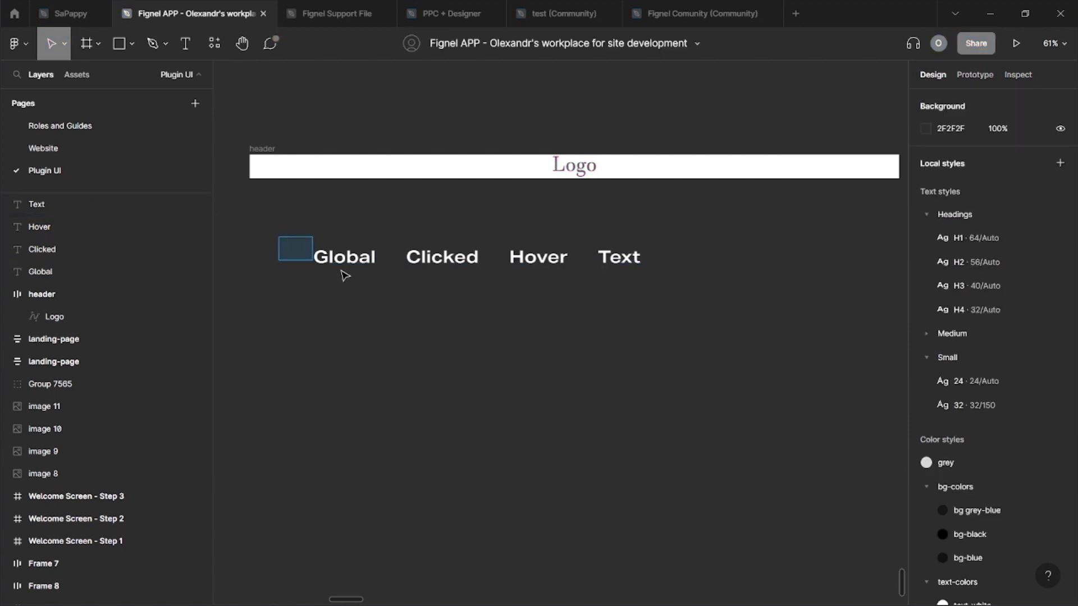
pyautogui.moveTo(345, 275); pyautogui.dragTo(673, 291)
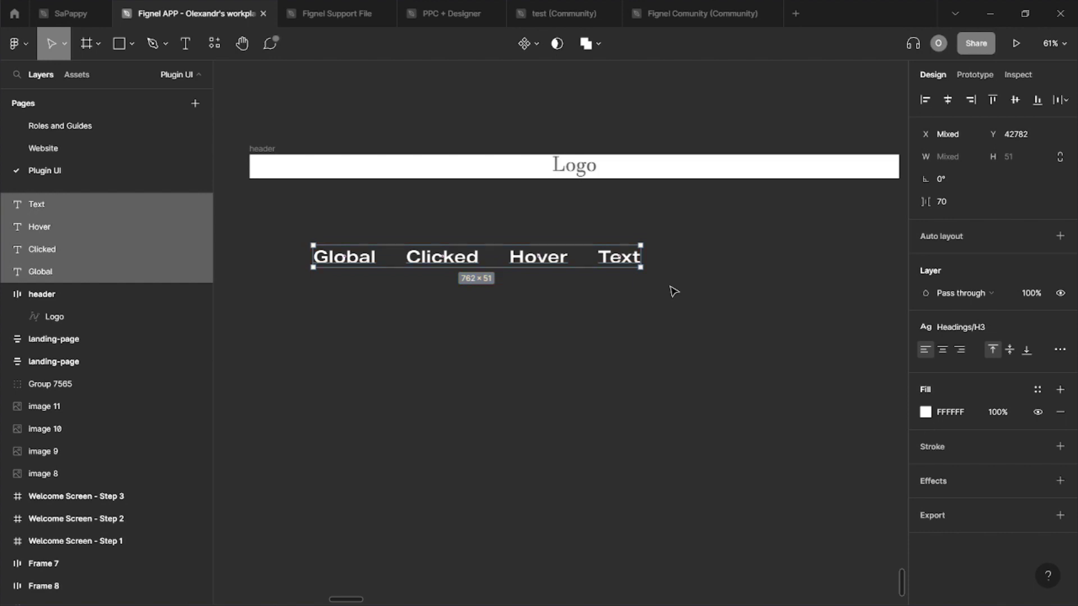
pyautogui.hotkey('shift', 'a')
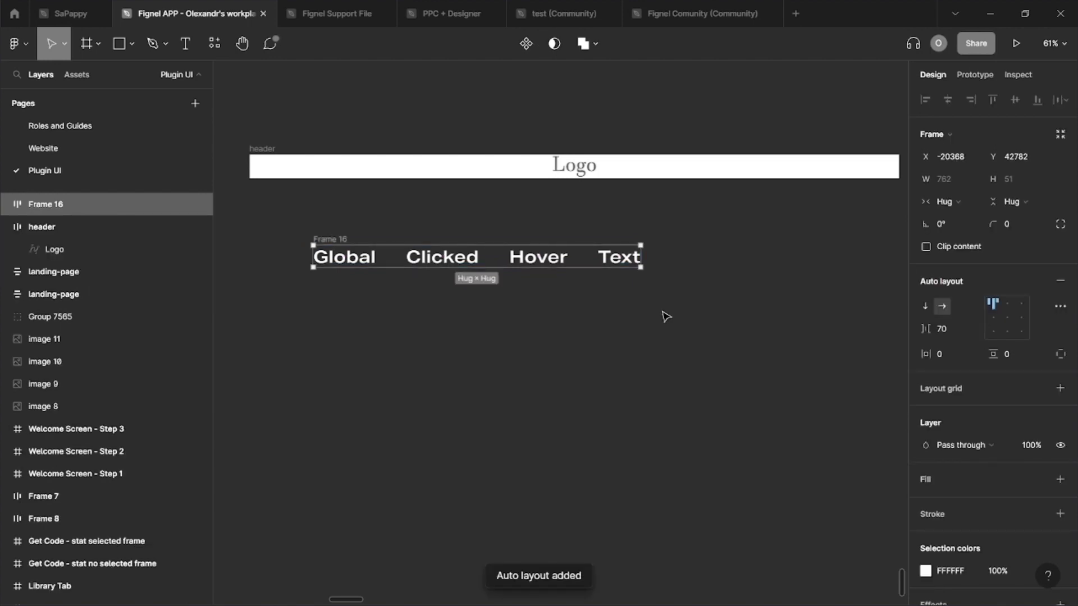
pyautogui.click(1008, 318)
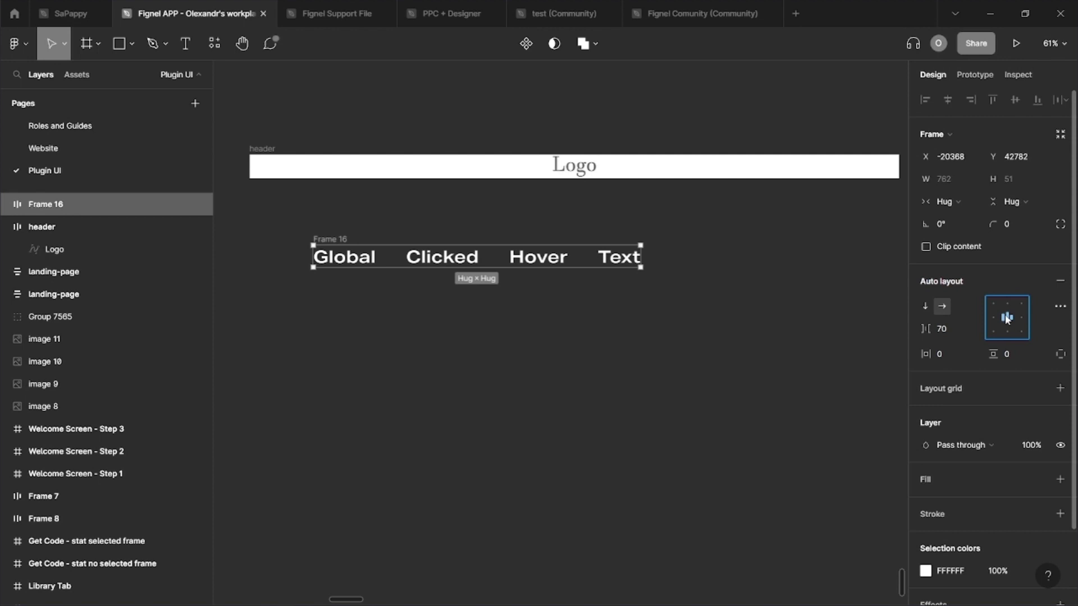
pyautogui.click(967, 324)
pyautogui.write('64')
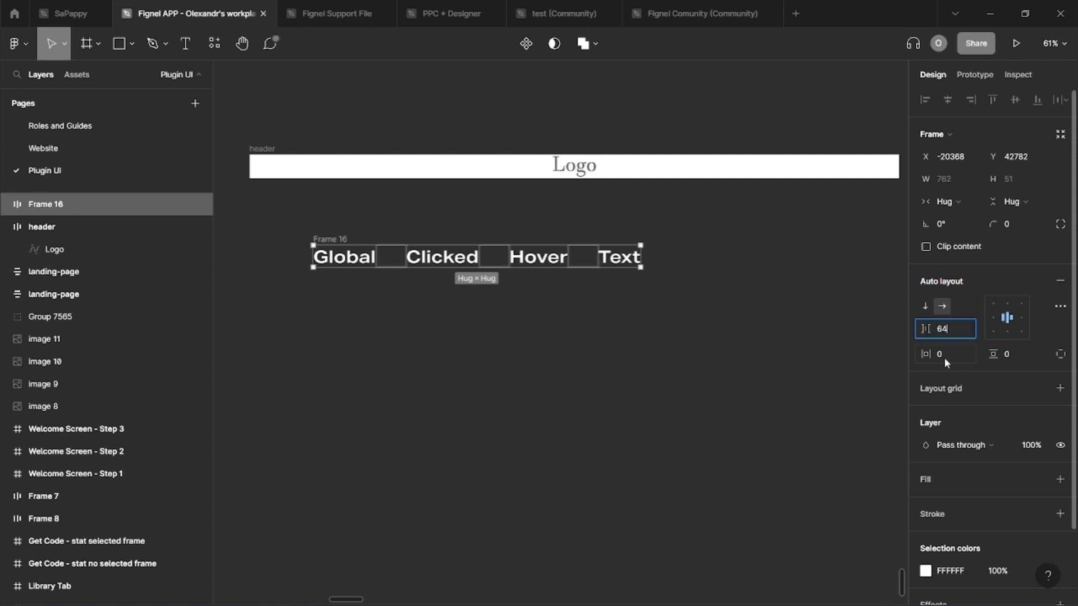
pyautogui.press('Return')
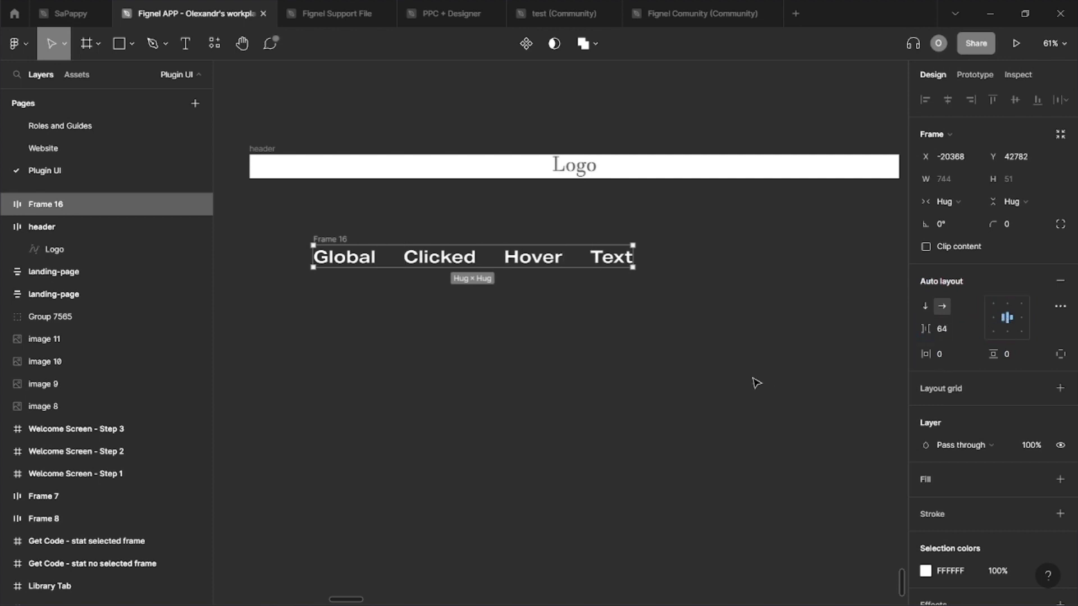
# Step: Rename Frame 16 to '[nav]', then expand the Service menu item
pyautogui.doubleClick(89, 203)
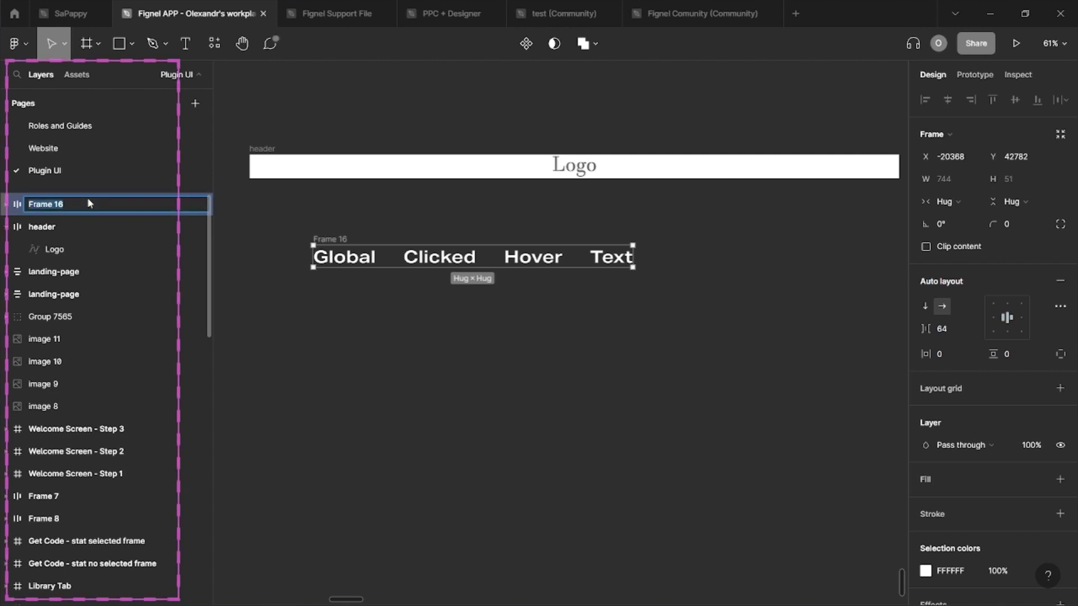
pyautogui.press('BackSpace')
pyautogui.write('[')
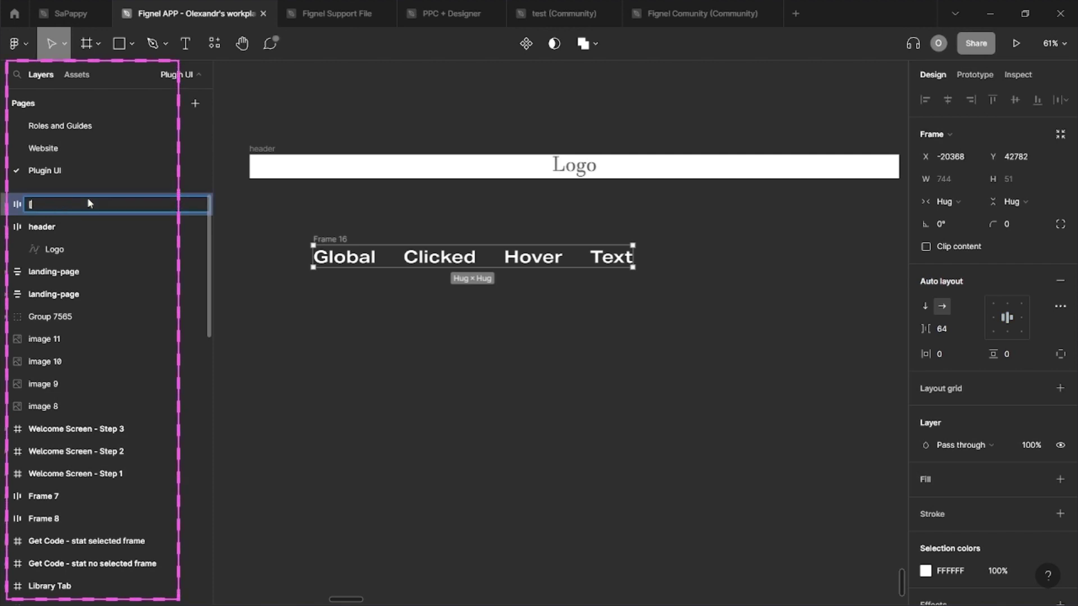
pyautogui.write('nav')
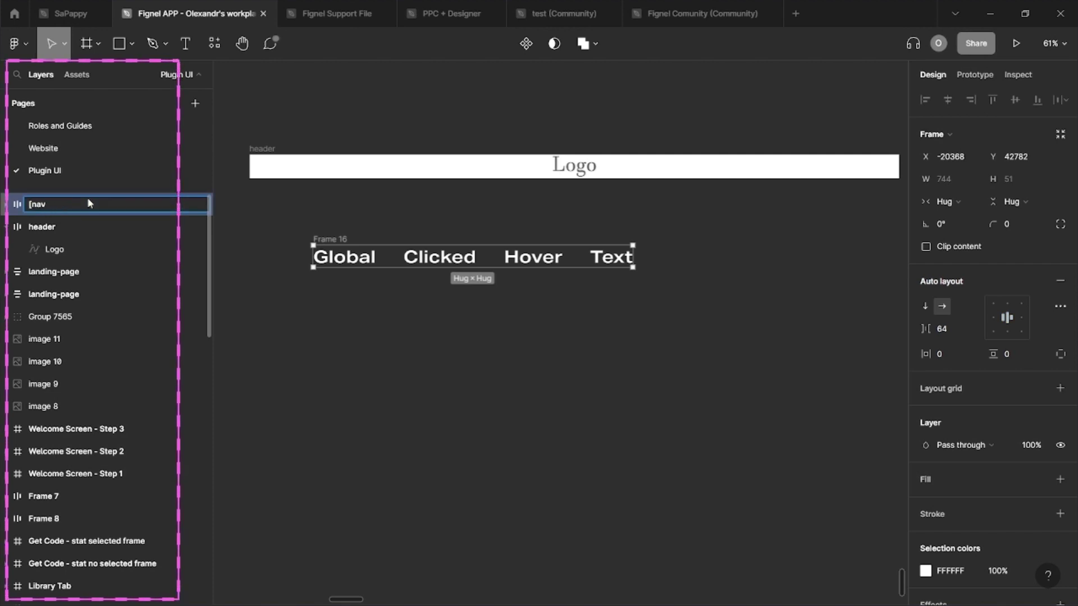
pyautogui.write(']')
pyautogui.press('Return')
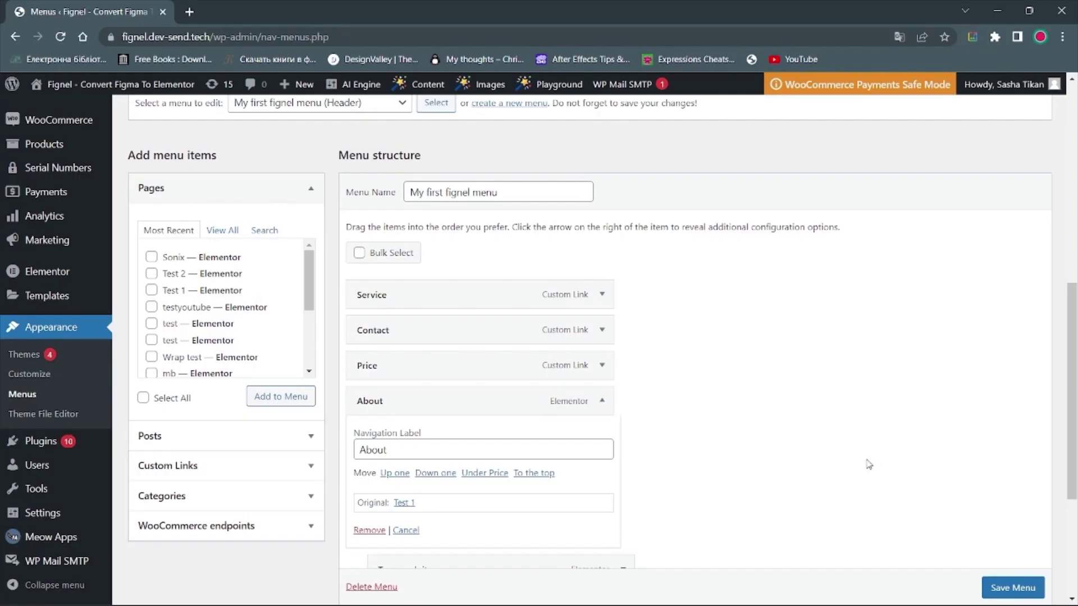
pyautogui.scroll(-1, 869, 465)
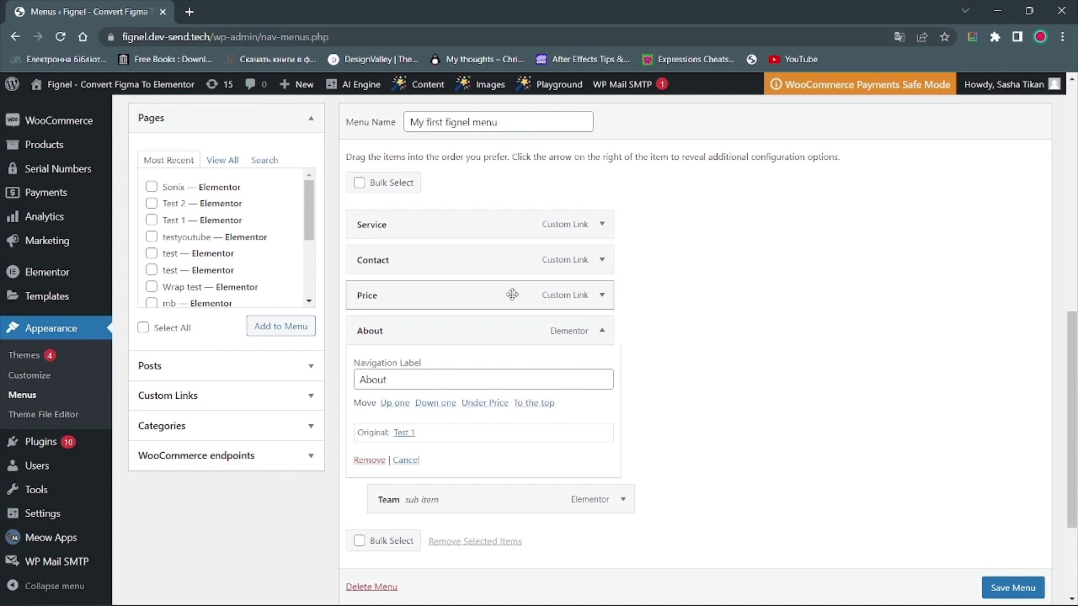
pyautogui.click(602, 295)
pyautogui.click(602, 295)
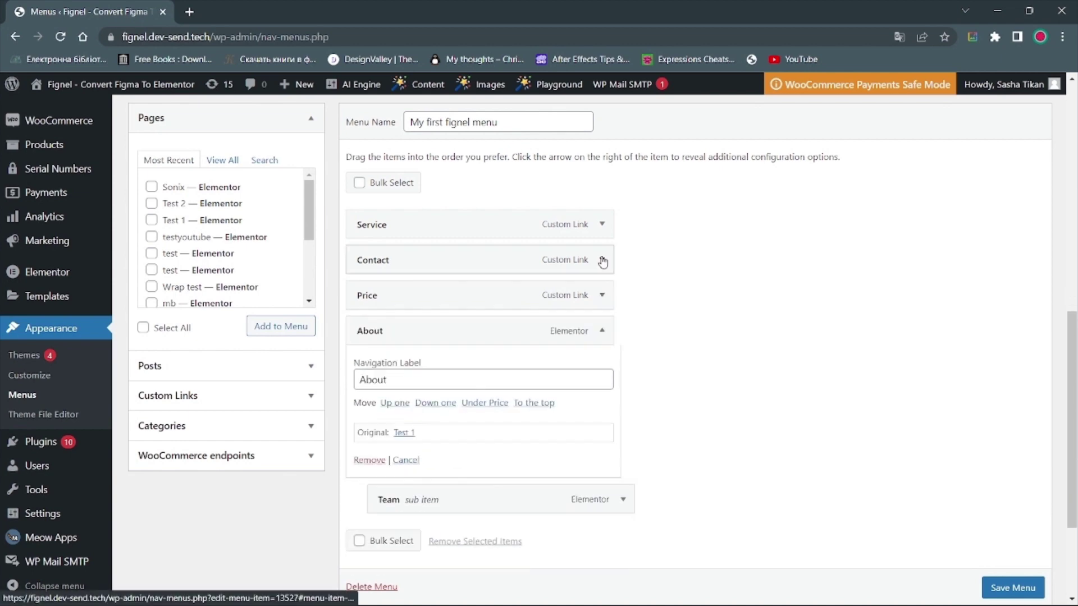
pyautogui.click(602, 225)
# Step: Rename the [nav] menu frame to '[nav] My first fignel menu'
pyautogui.click(602, 224)
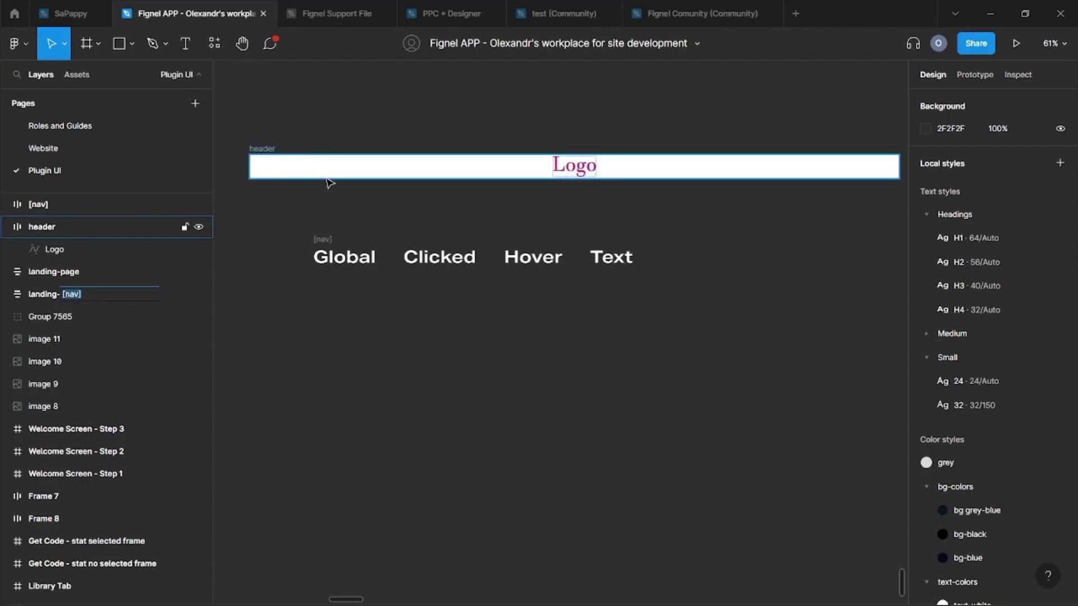
pyautogui.click(326, 240)
pyautogui.doubleClick(91, 205)
pyautogui.click(91, 206)
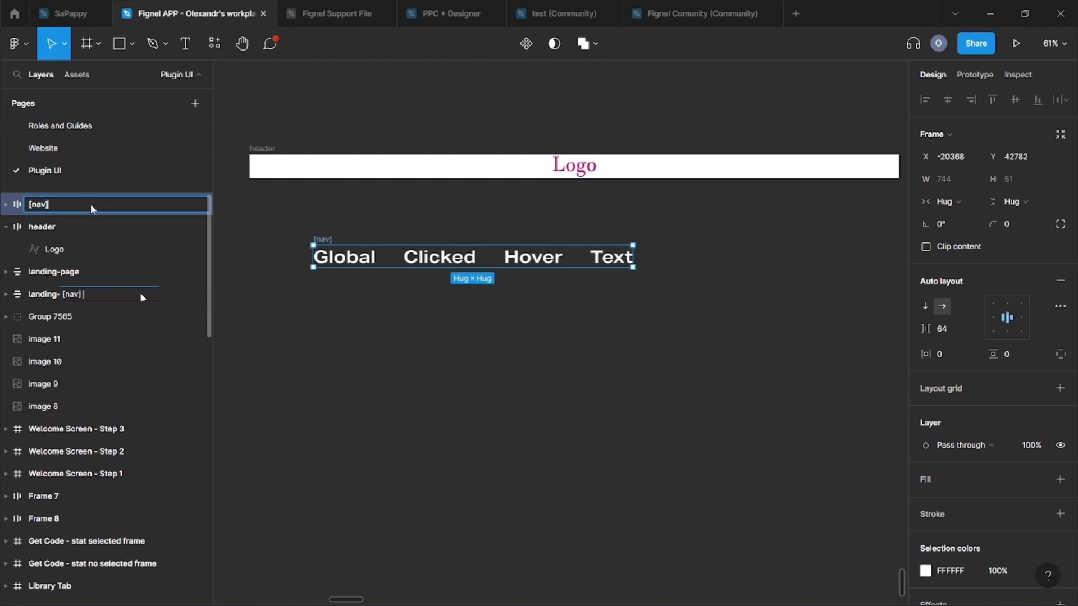
pyautogui.write('My first fignel menu')
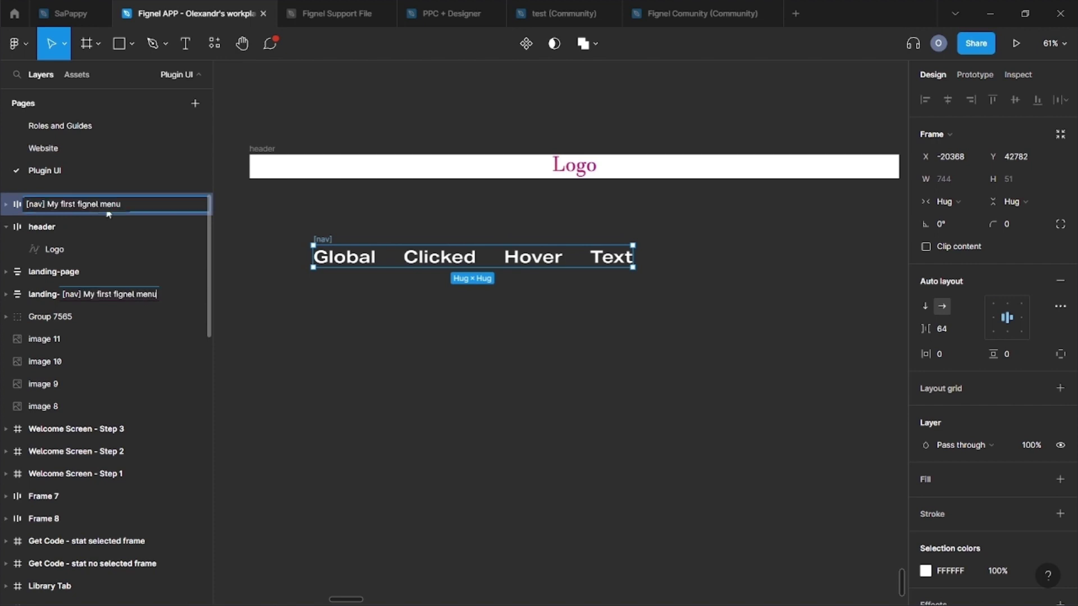
pyautogui.click(294, 345)
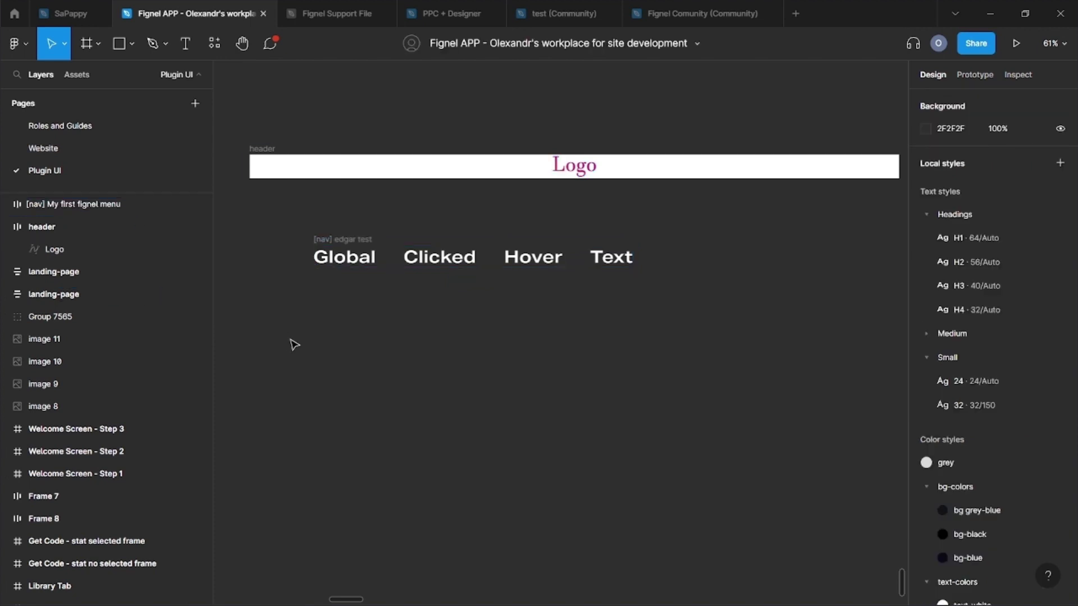
# Step: Colour the Global label dark grey-blue and the Clicked label red with colour styles
pyautogui.click(333, 259)
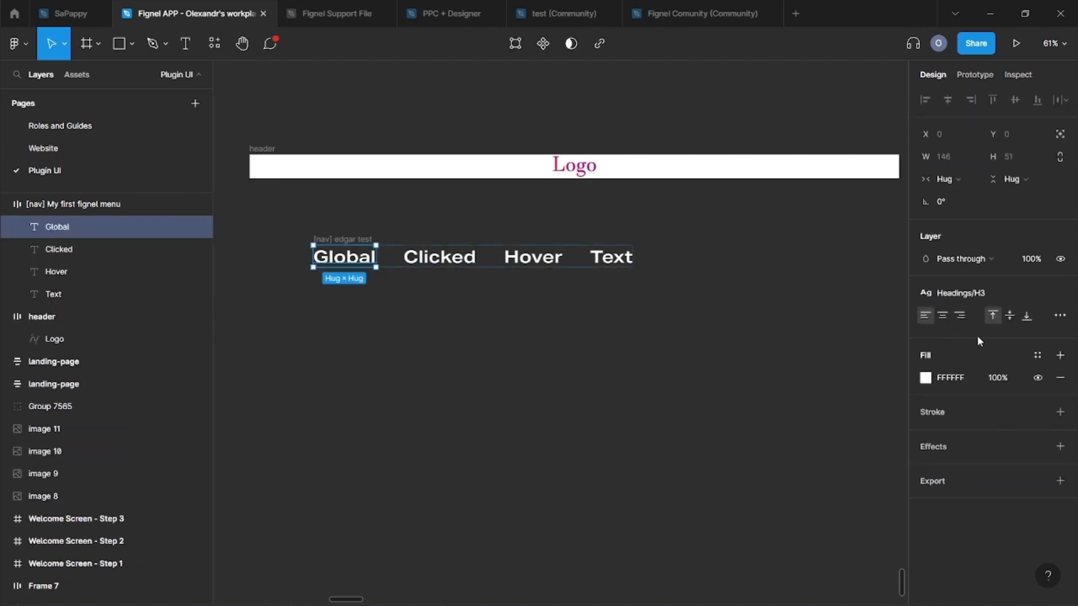
pyautogui.click(1037, 357)
pyautogui.click(937, 485)
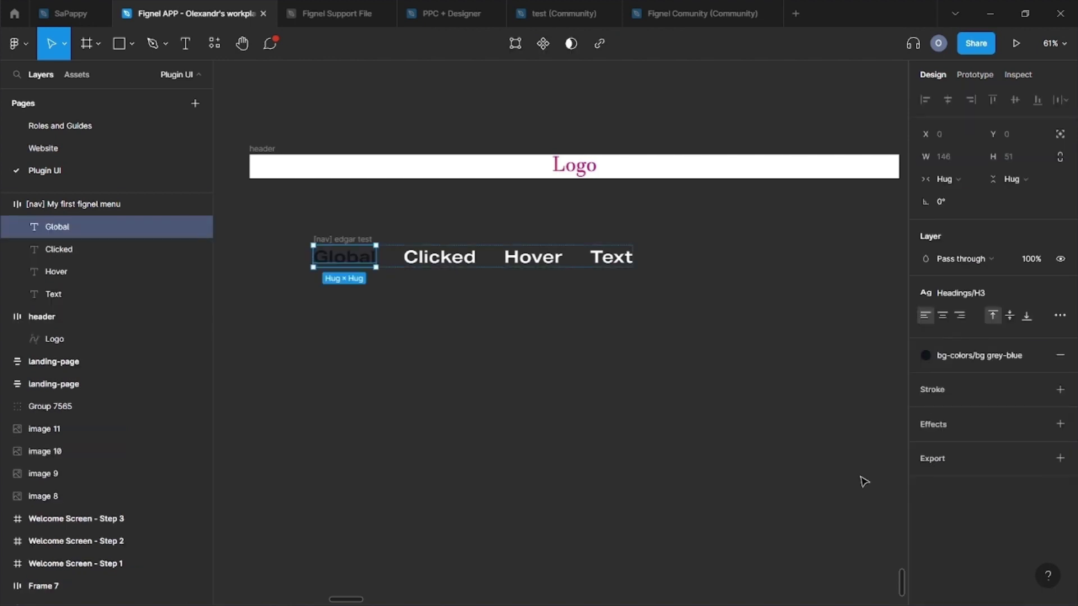
pyautogui.click(427, 254)
pyautogui.click(1037, 356)
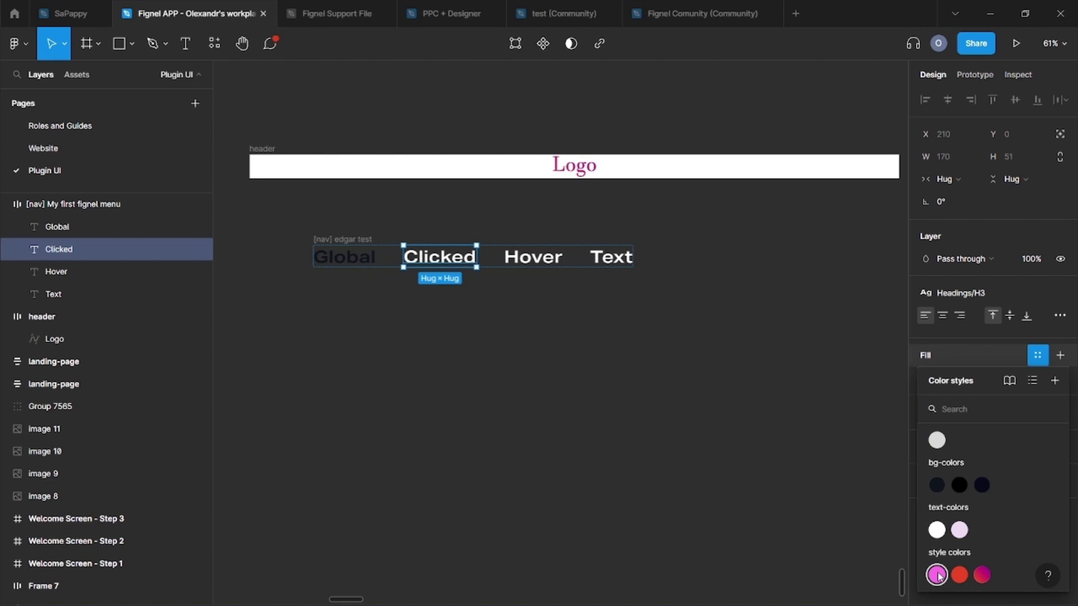
pyautogui.click(960, 575)
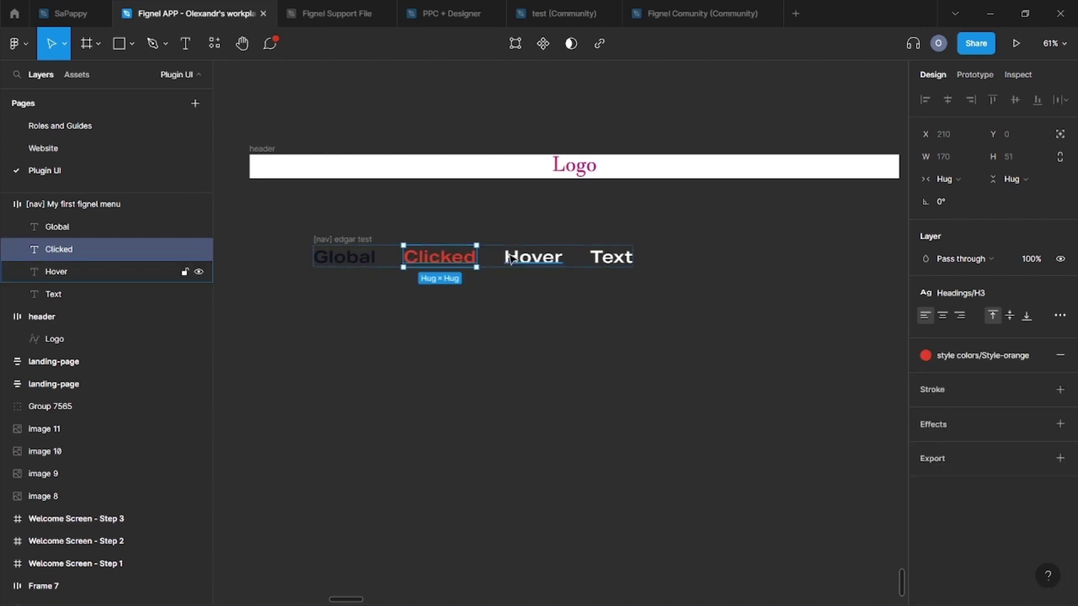
# Step: Apply the pink style to the Hover label and the lavender text colour to Text
pyautogui.click(531, 257)
pyautogui.click(1037, 356)
pyautogui.click(936, 575)
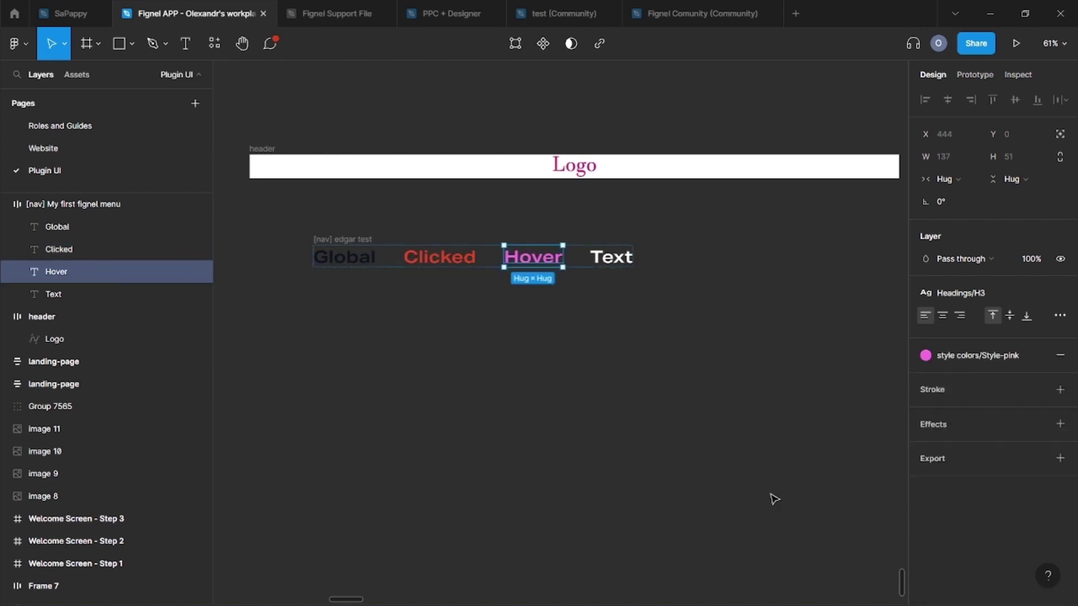
pyautogui.click(688, 380)
pyautogui.click(615, 263)
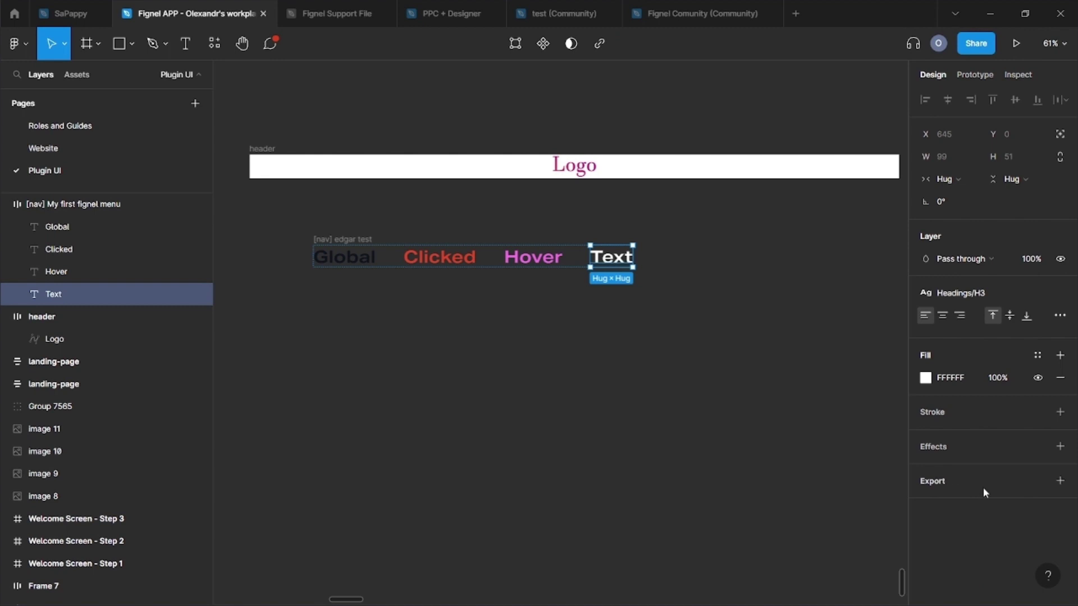
pyautogui.click(1037, 355)
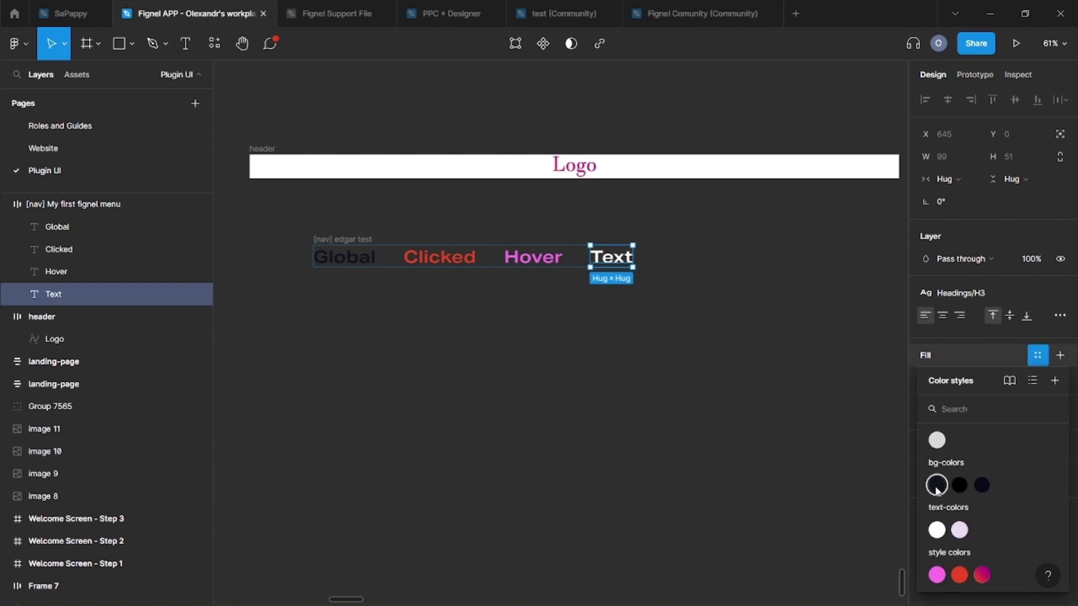
pyautogui.click(960, 530)
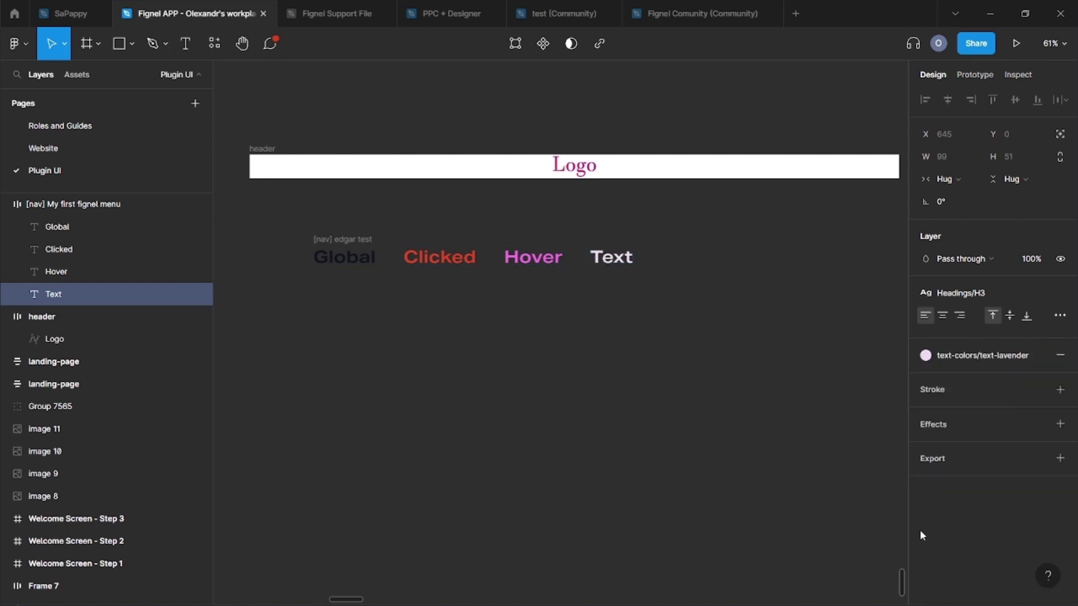
pyautogui.click(752, 447)
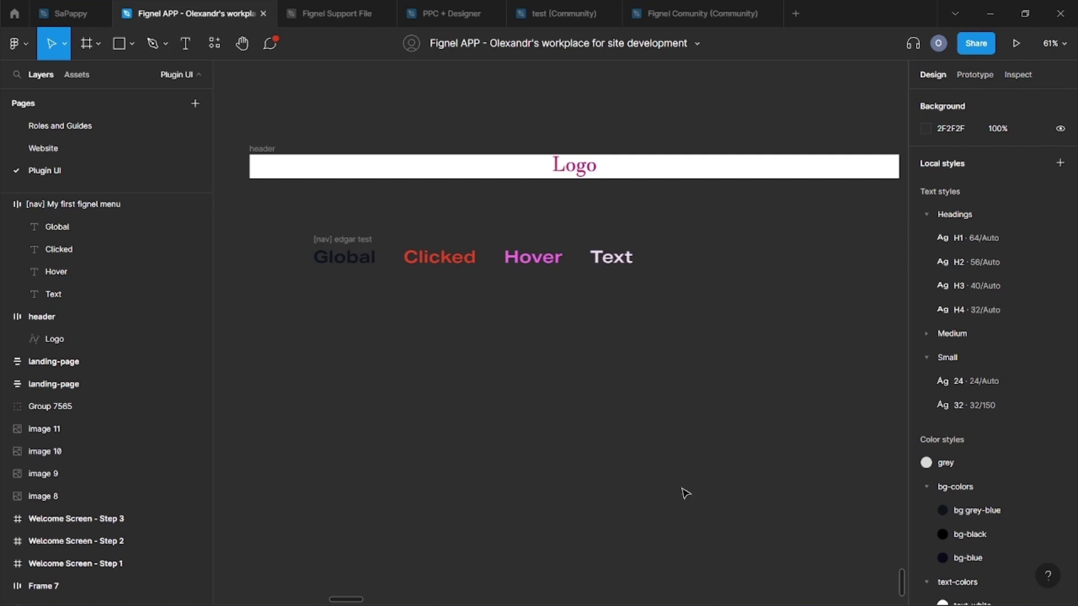
# Step: Drag the menu items into the header frame beside the Logo
pyautogui.moveTo(343, 240); pyautogui.dragTo(438, 249)
pyautogui.moveTo(529, 238); pyautogui.dragTo(662, 172)
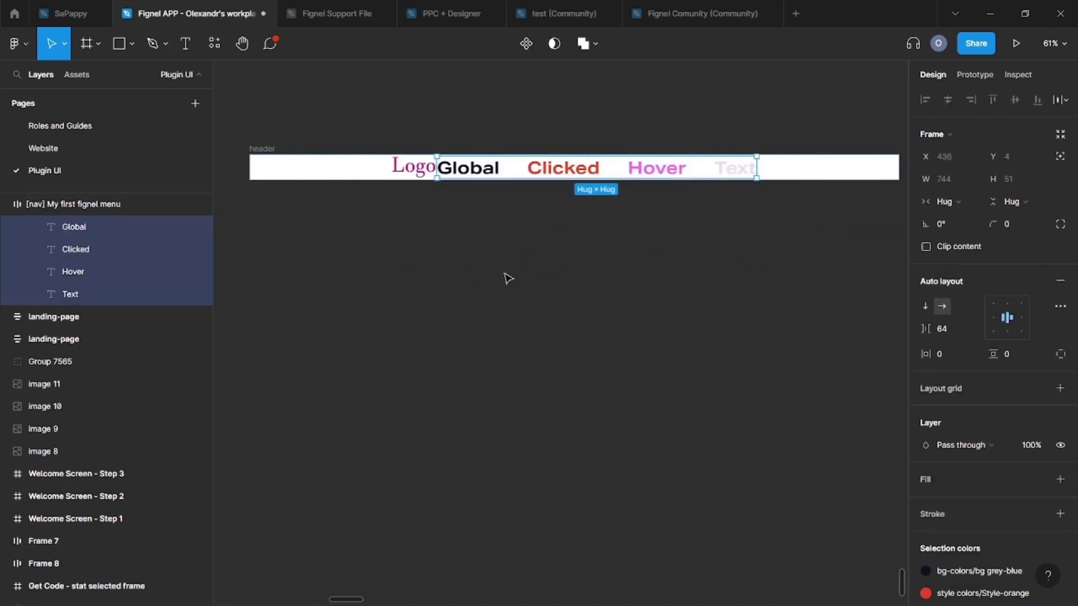
pyautogui.click(486, 286)
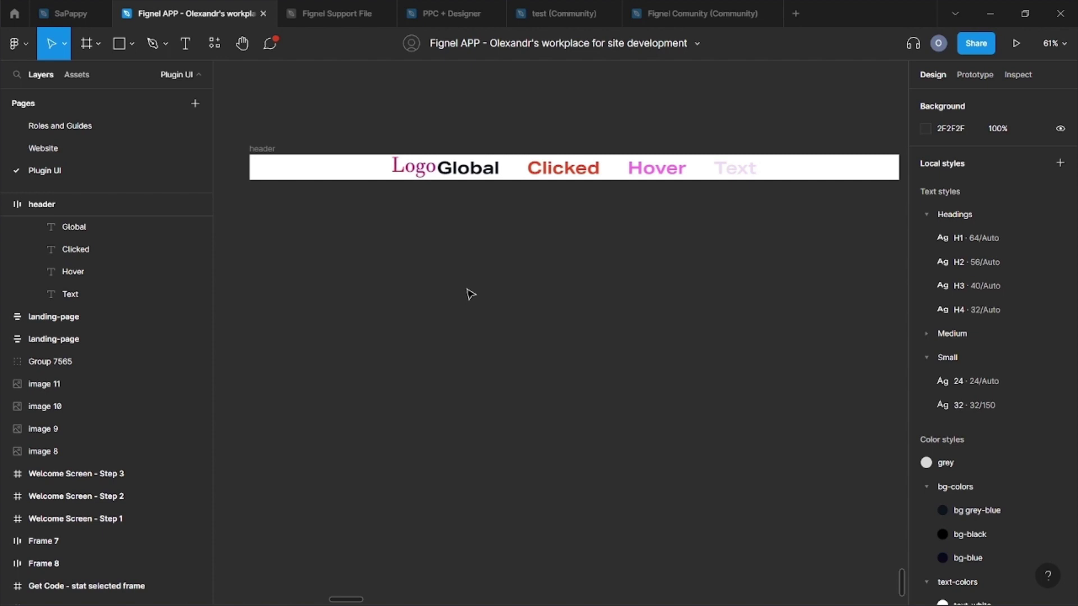
# Step: Set the header's auto layout spacing to Space between with 32 horizontal padding
pyautogui.click(258, 149)
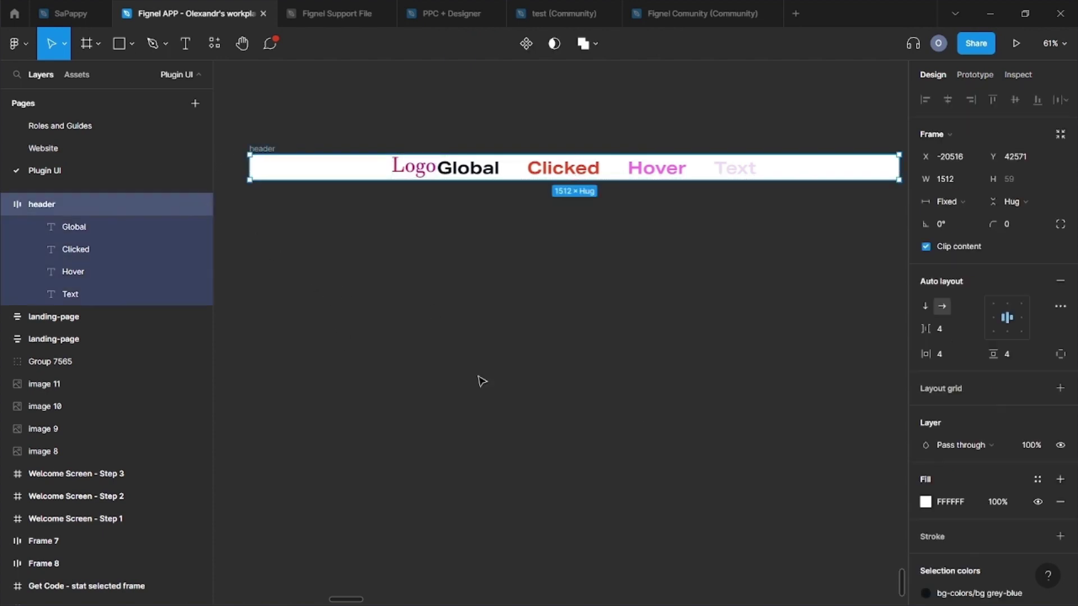
pyautogui.click(1060, 307)
pyautogui.click(859, 425)
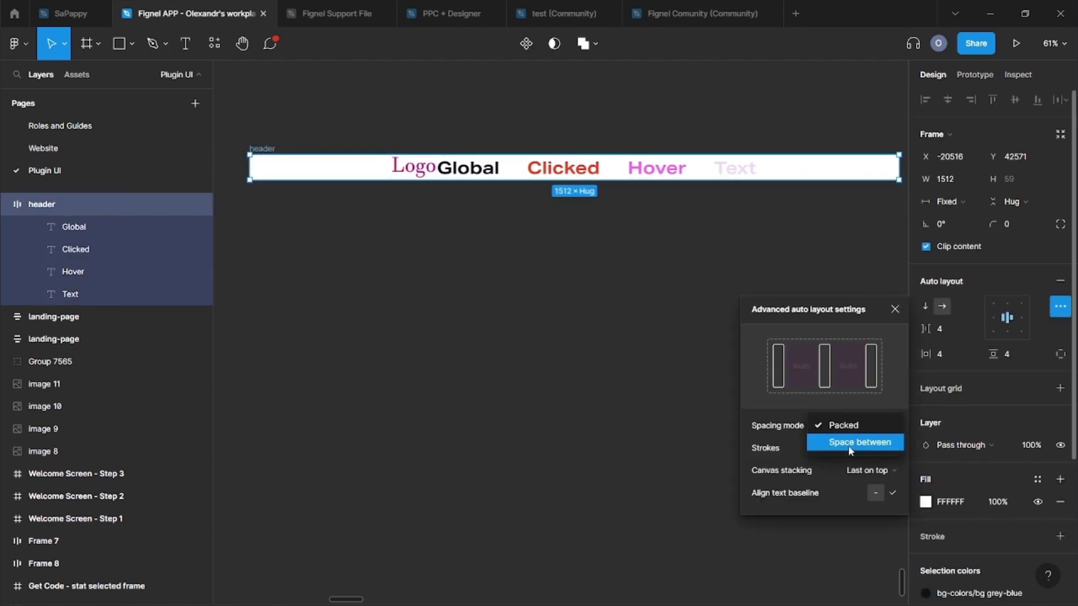
pyautogui.click(845, 445)
pyautogui.click(1037, 366)
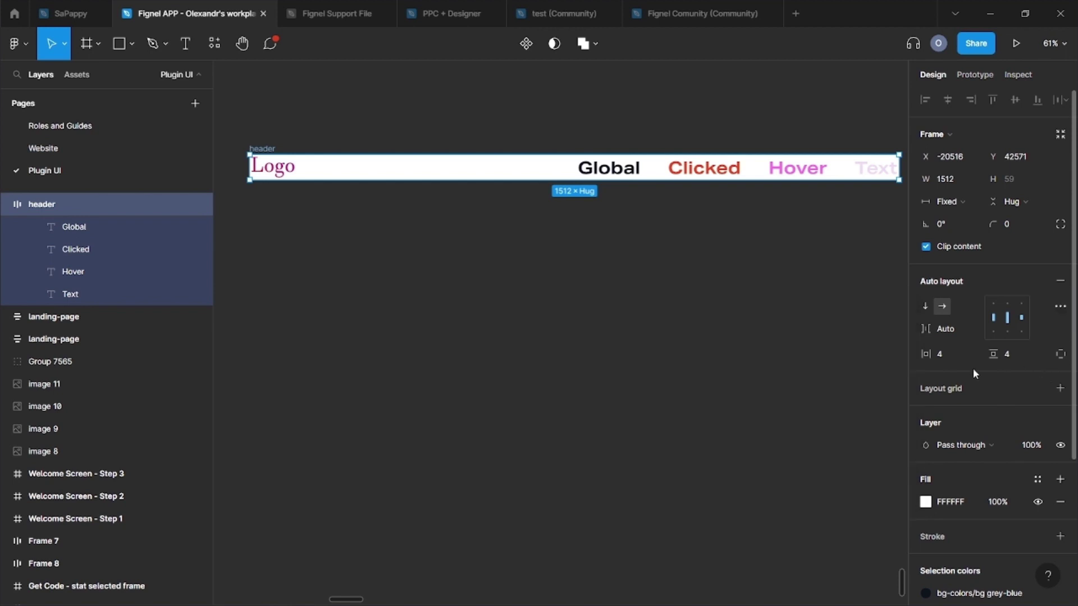
pyautogui.click(953, 357)
pyautogui.write('32')
pyautogui.press('Return')
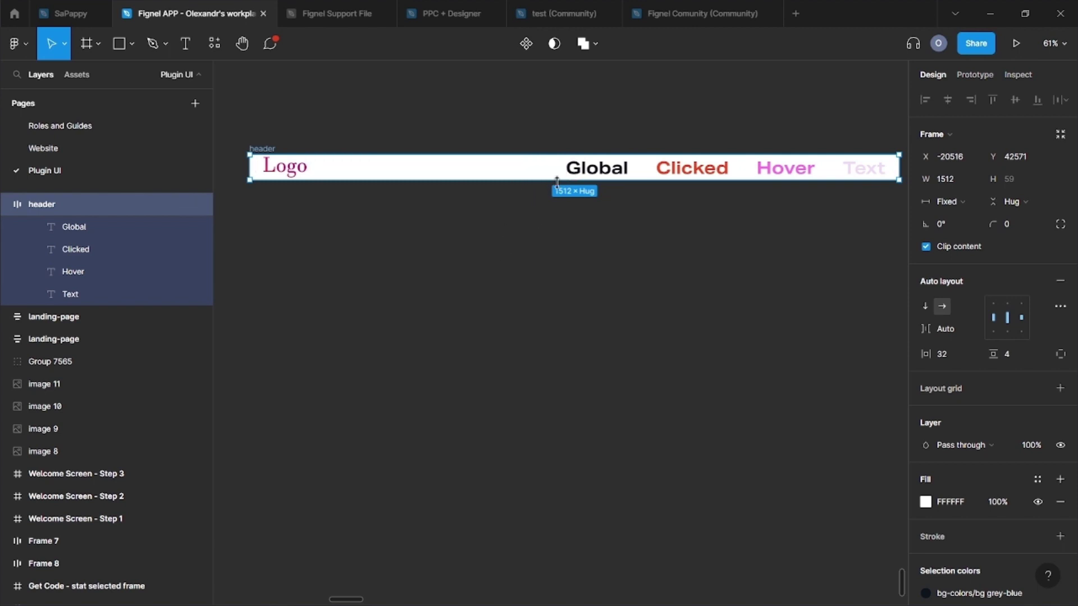
pyautogui.click(558, 298)
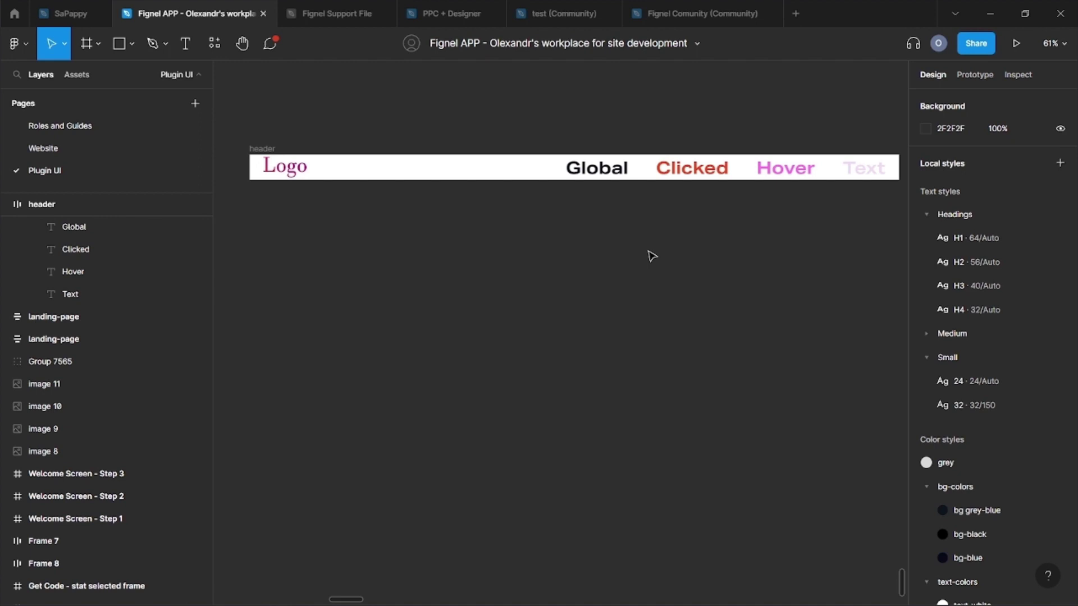
pyautogui.scroll(-2, 652, 256)
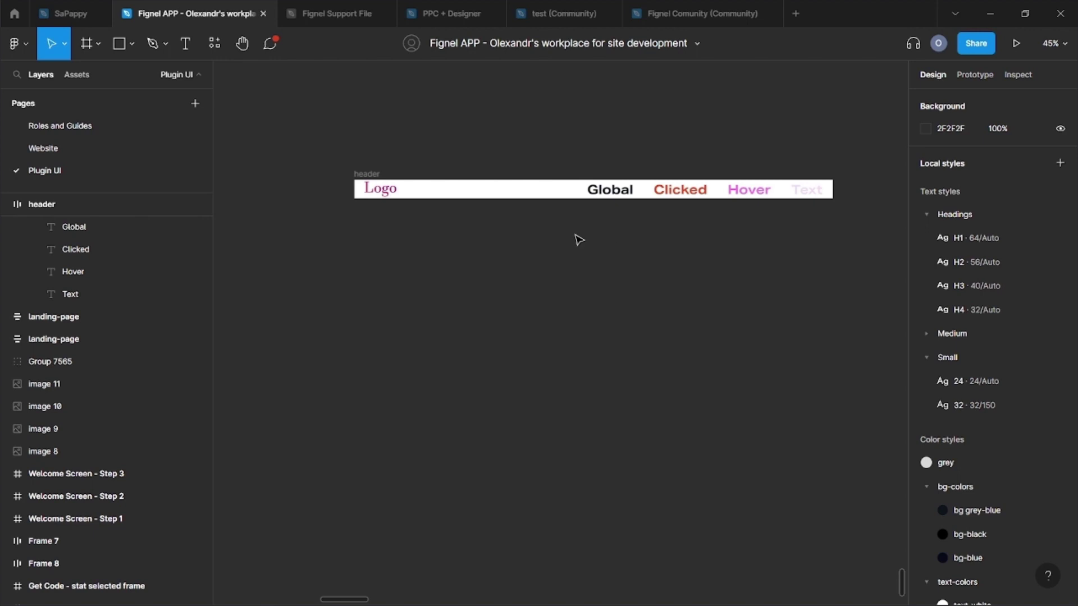
# Step: Wrap the header in a top-centred auto-layout frame with a fixed 1512 width
pyautogui.click(366, 174)
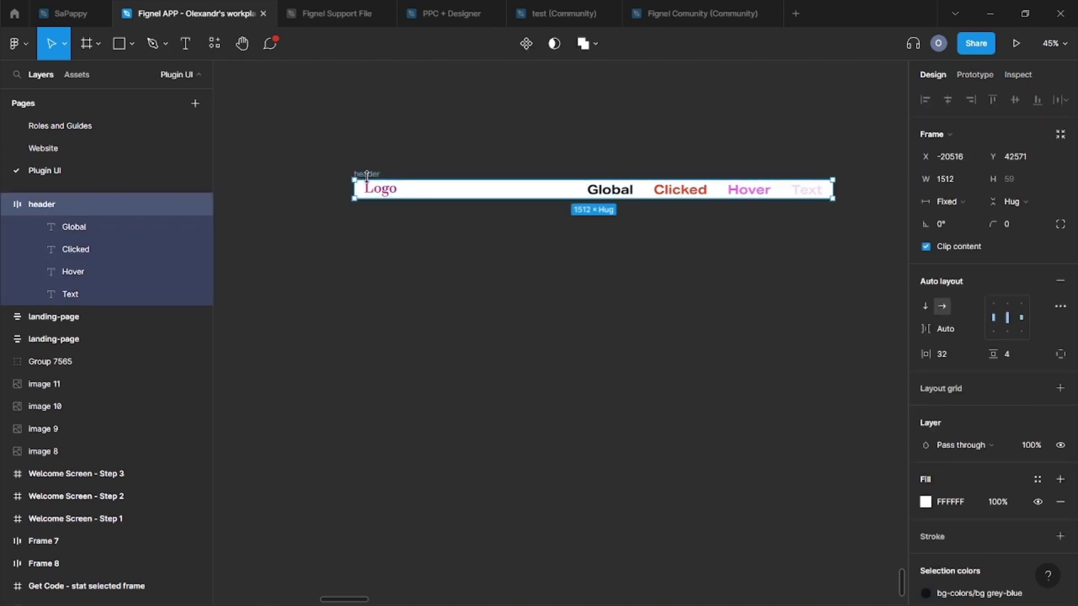
pyautogui.hotkey('ctrl', 'g')
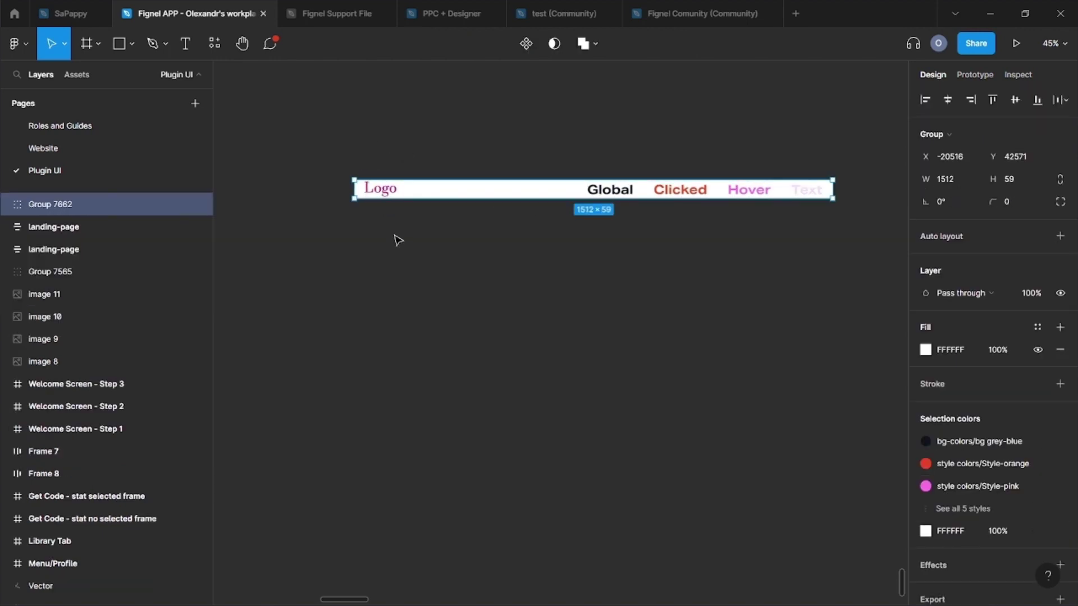
pyautogui.hotkey('shift', 'a')
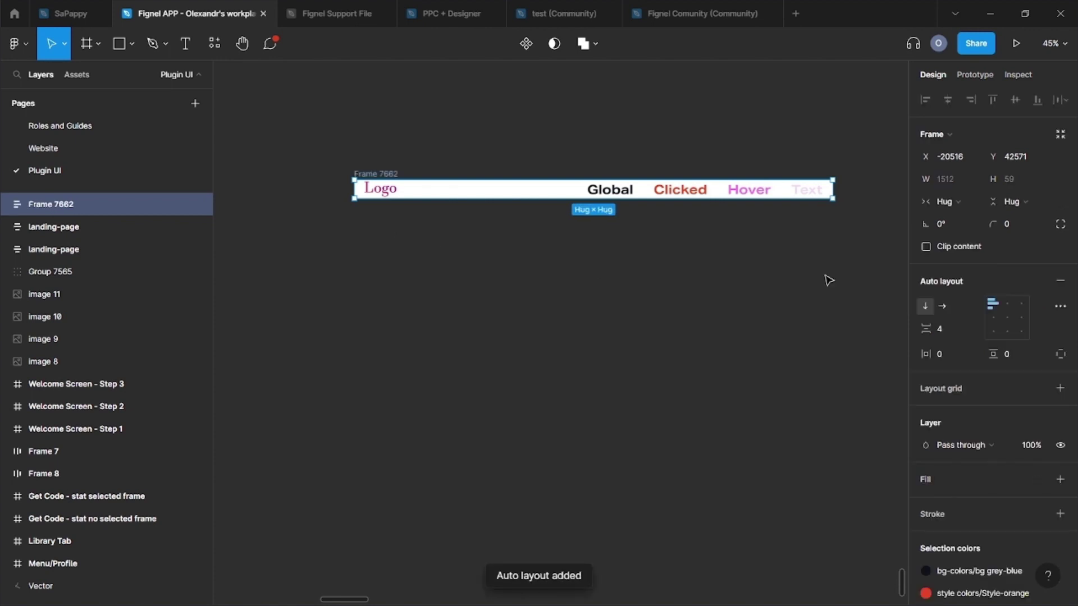
pyautogui.click(1007, 306)
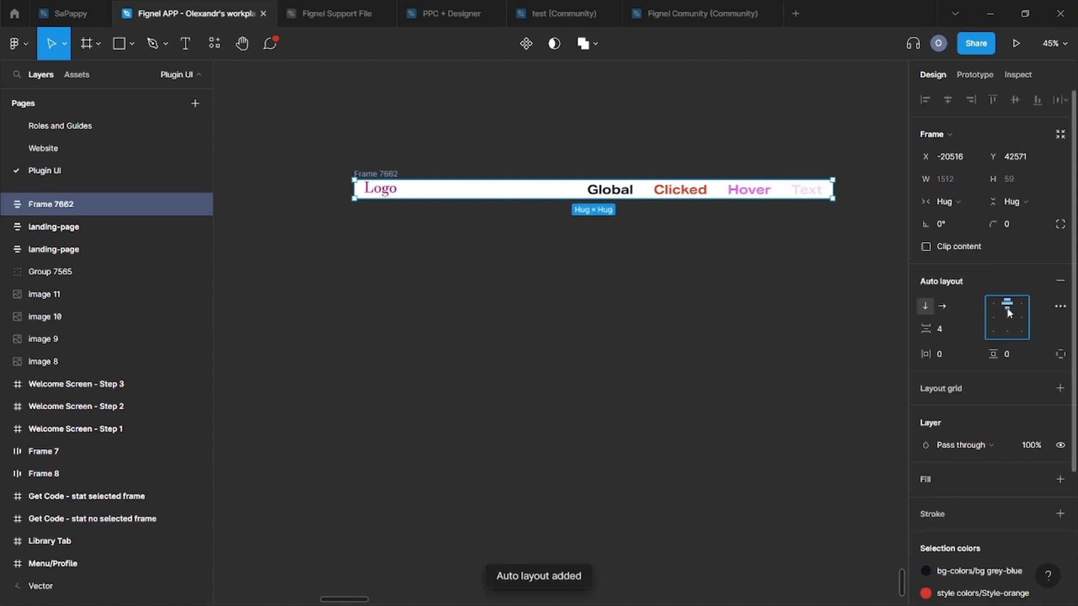
pyautogui.click(949, 201)
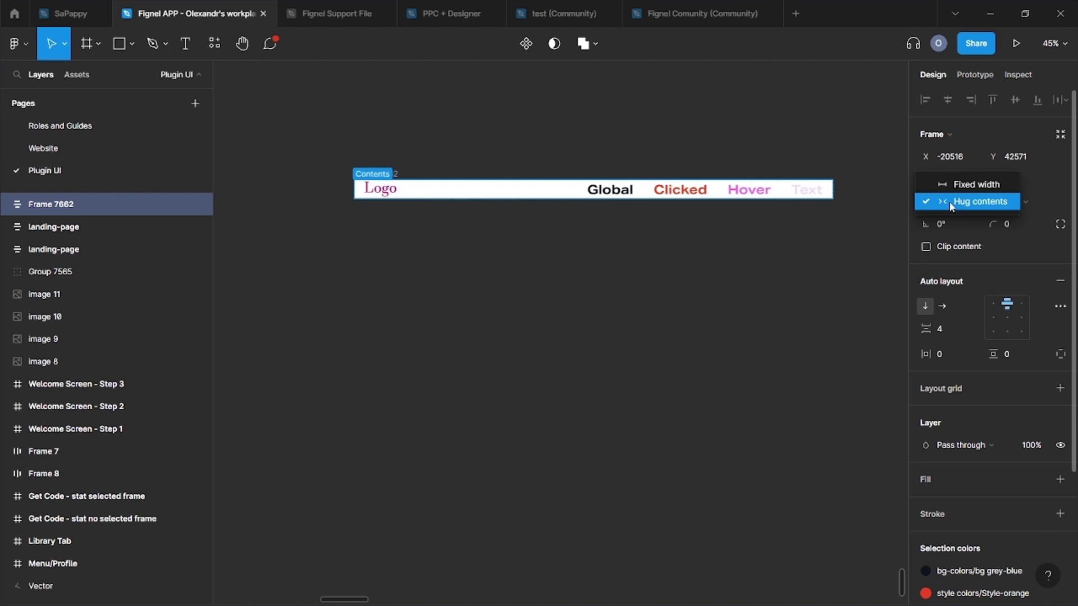
pyautogui.click(956, 184)
# Step: Name the new wrapper frame 'header template'
pyautogui.doubleClick(374, 171)
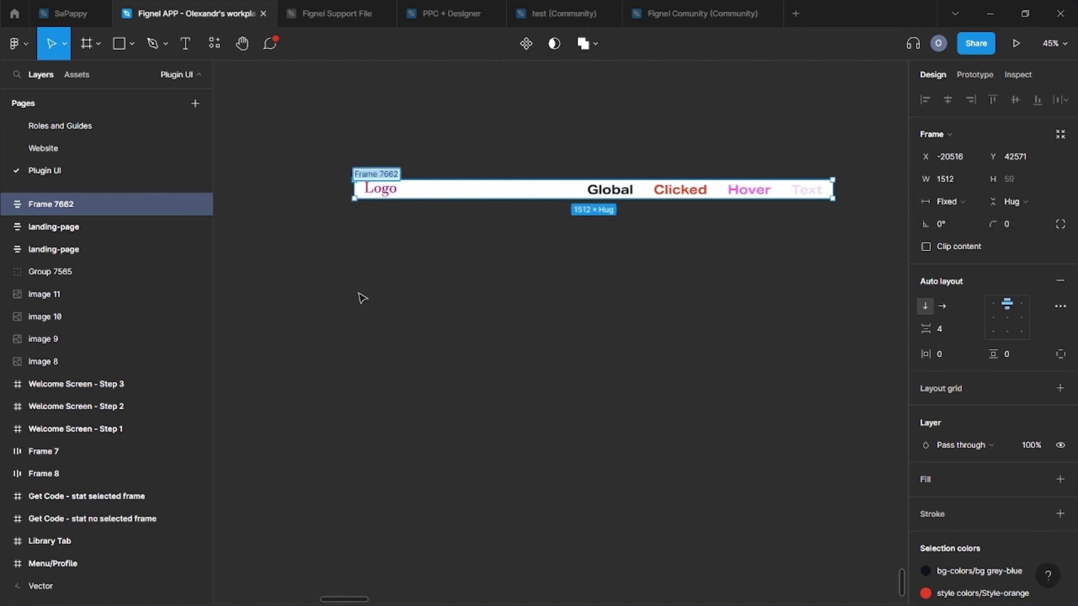
pyautogui.write('header termmplate')
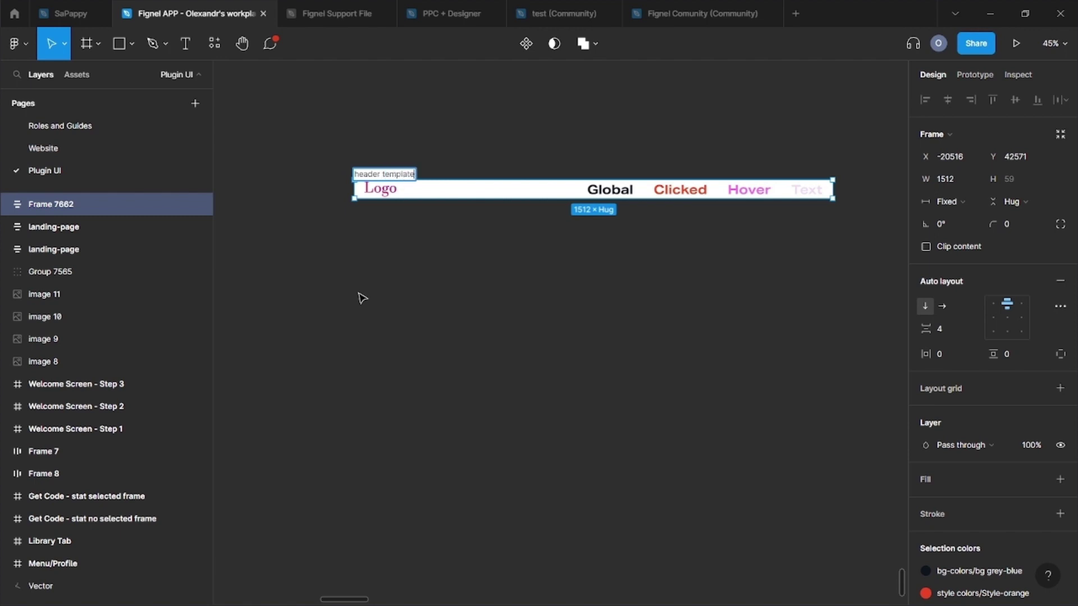
pyautogui.press('Return')
pyautogui.press('Escape')
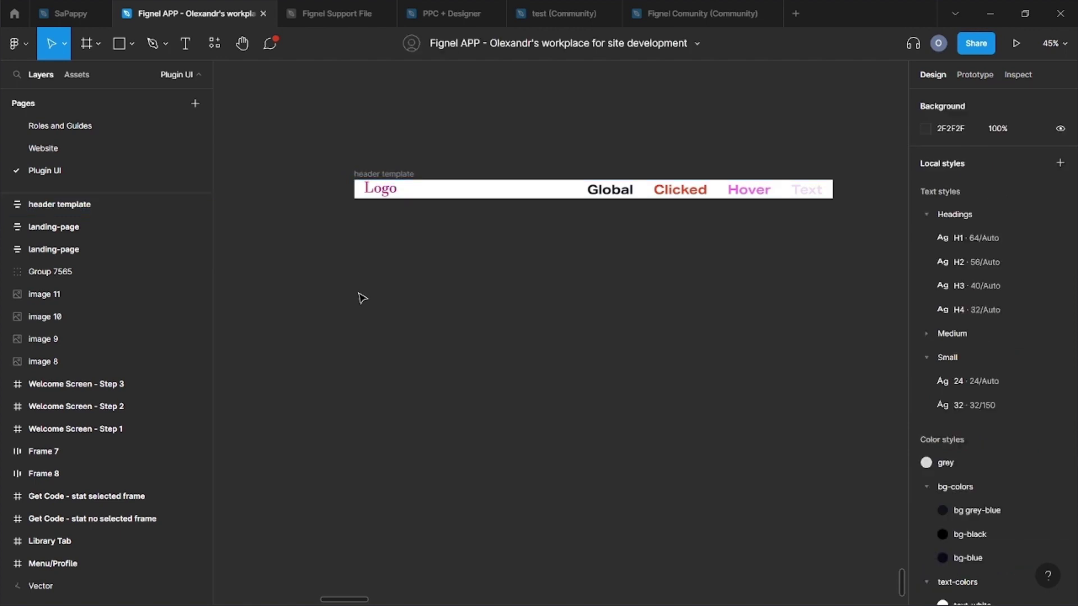
# Step: Run the Fignel - Convert Figma to Elementor plugin on the header template frame
pyautogui.click(17, 55)
pyautogui.moveTo(50, 241)
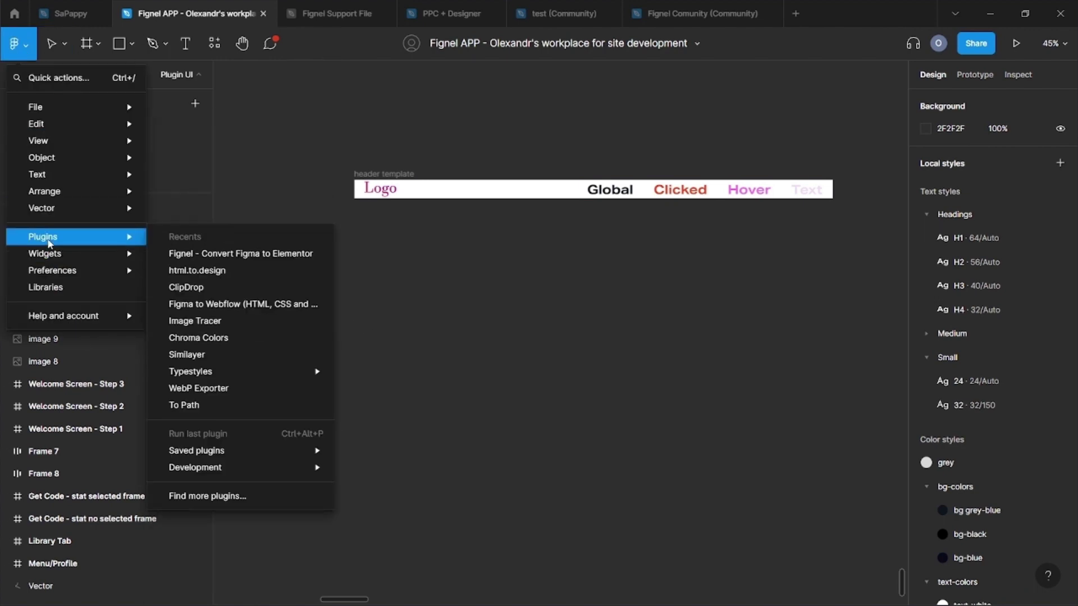
pyautogui.click(210, 253)
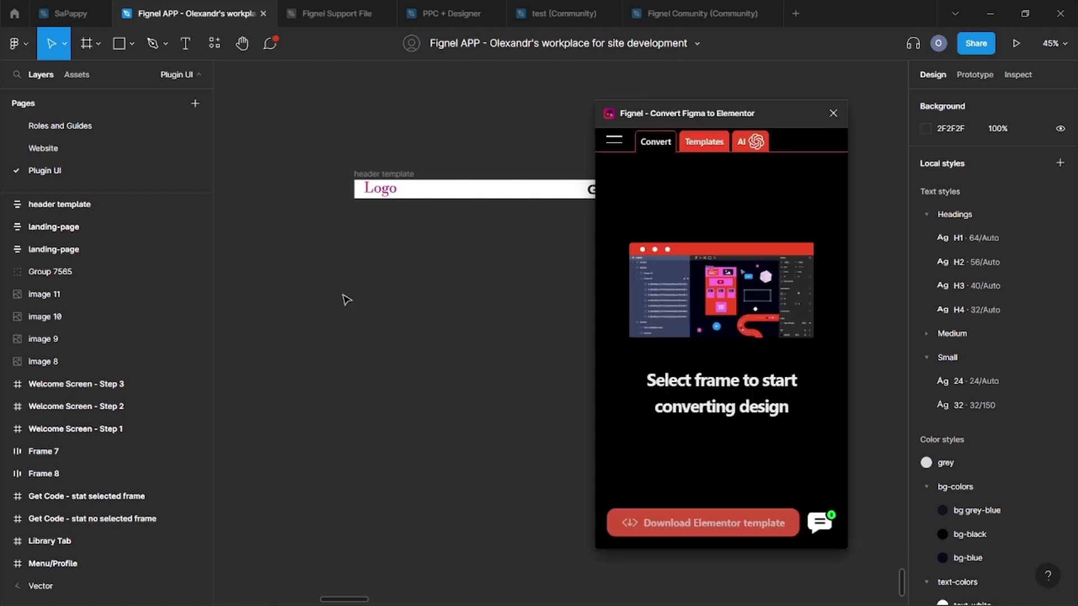
pyautogui.click(364, 174)
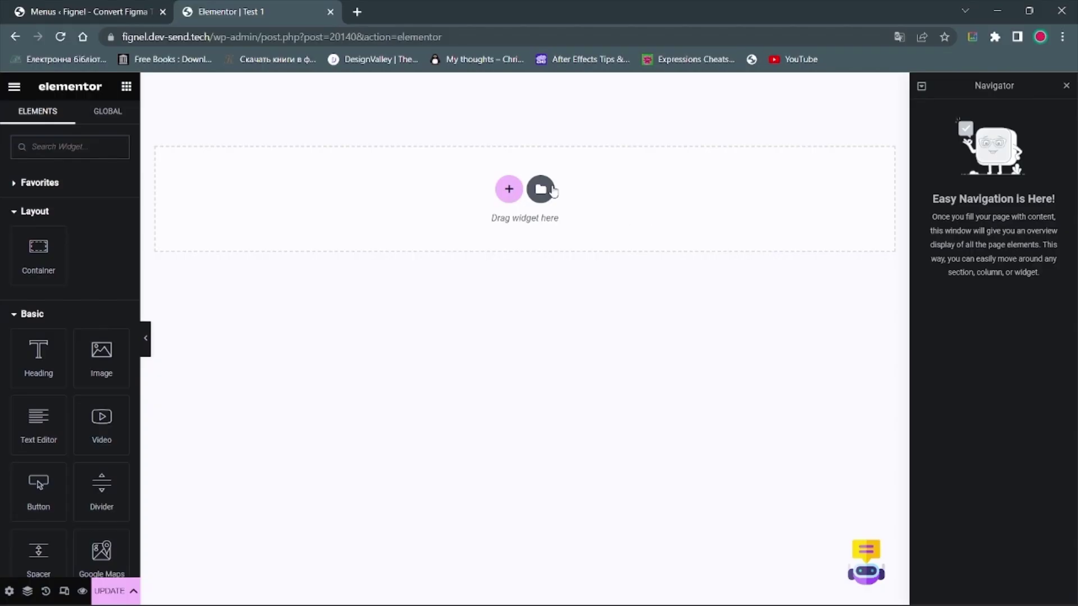
# Step: Insert 'header template' from My Templates, sorted by creation date, applying its page settings
pyautogui.click(549, 185)
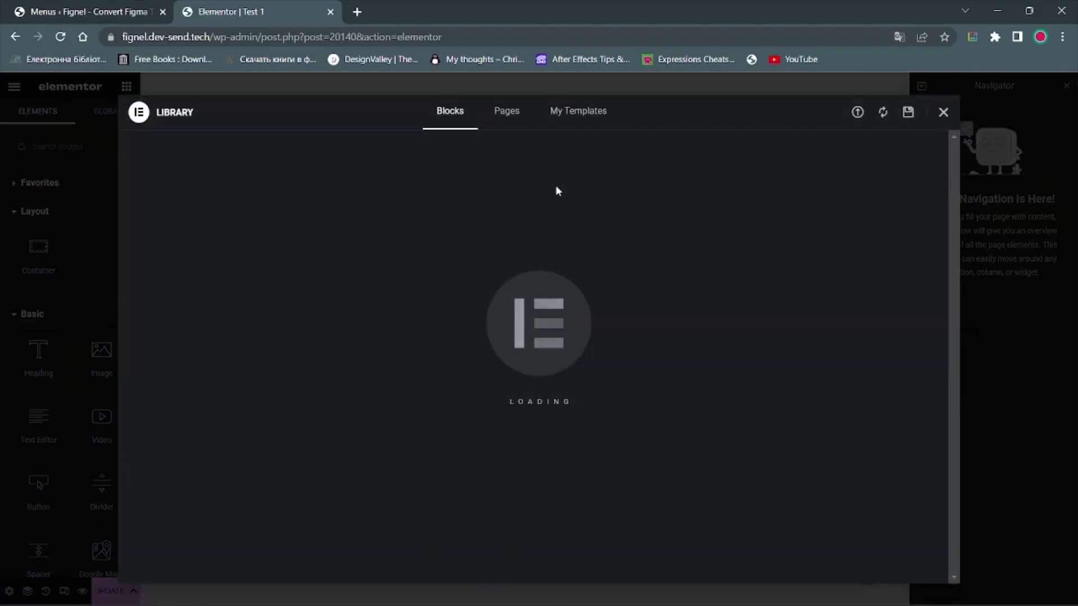
pyautogui.click(582, 113)
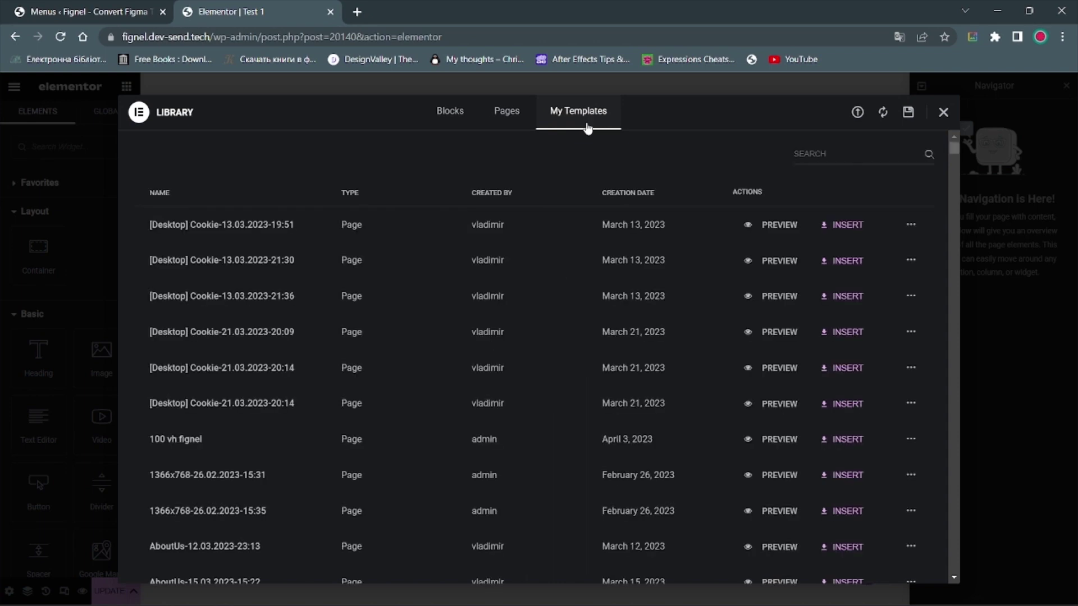
pyautogui.click(629, 193)
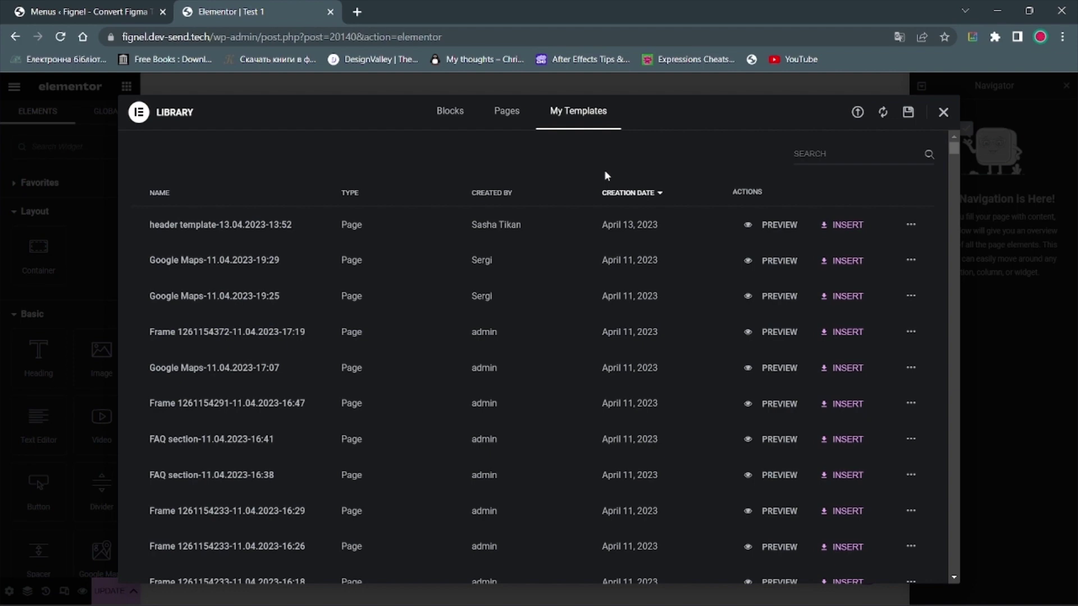
pyautogui.click(842, 224)
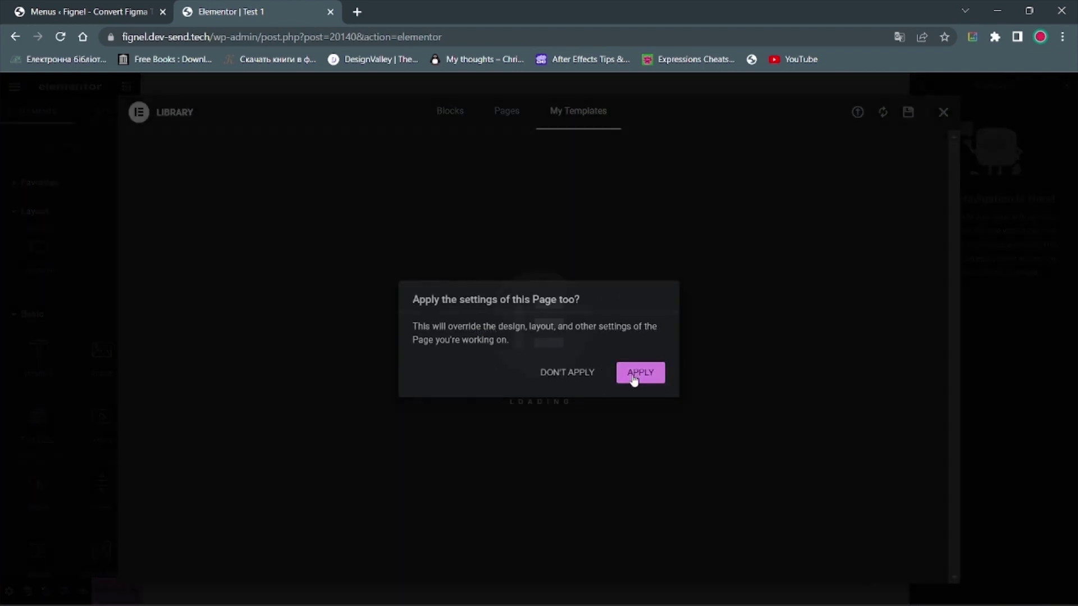
pyautogui.click(633, 372)
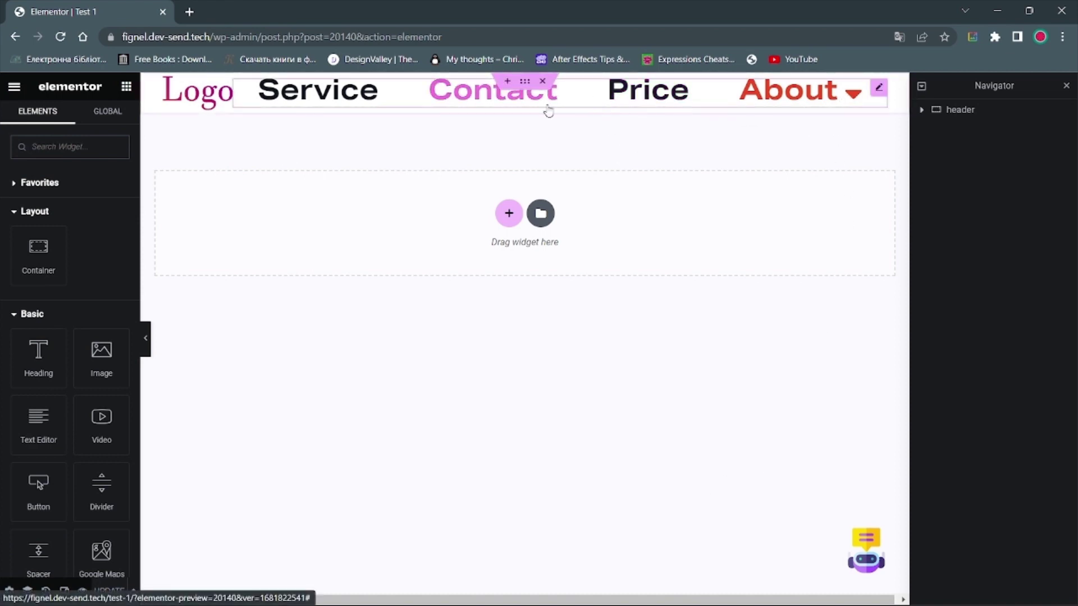
pyautogui.click(315, 113)
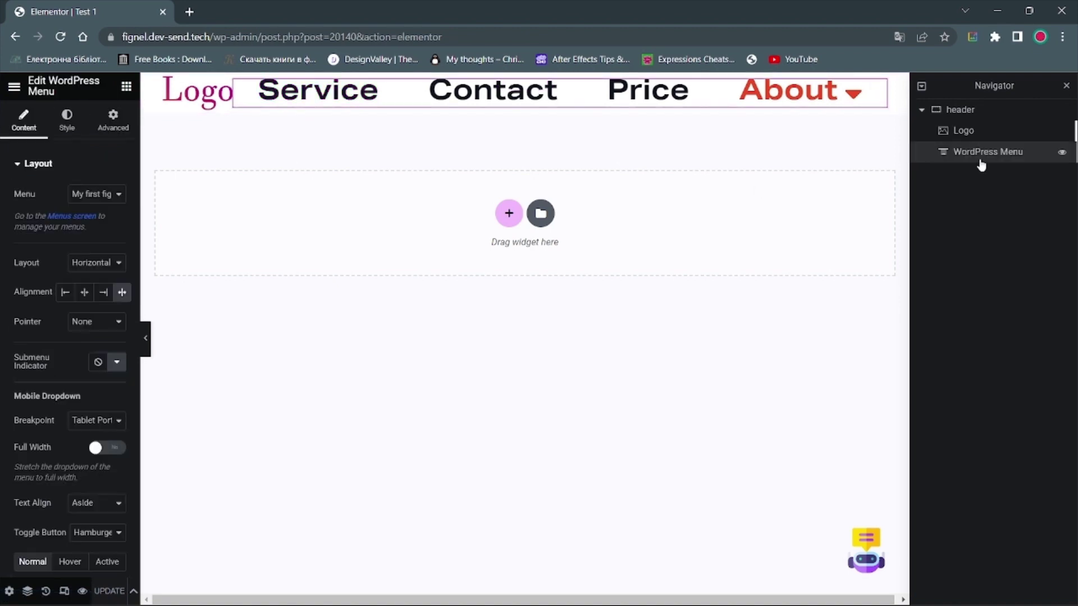
pyautogui.click(783, 349)
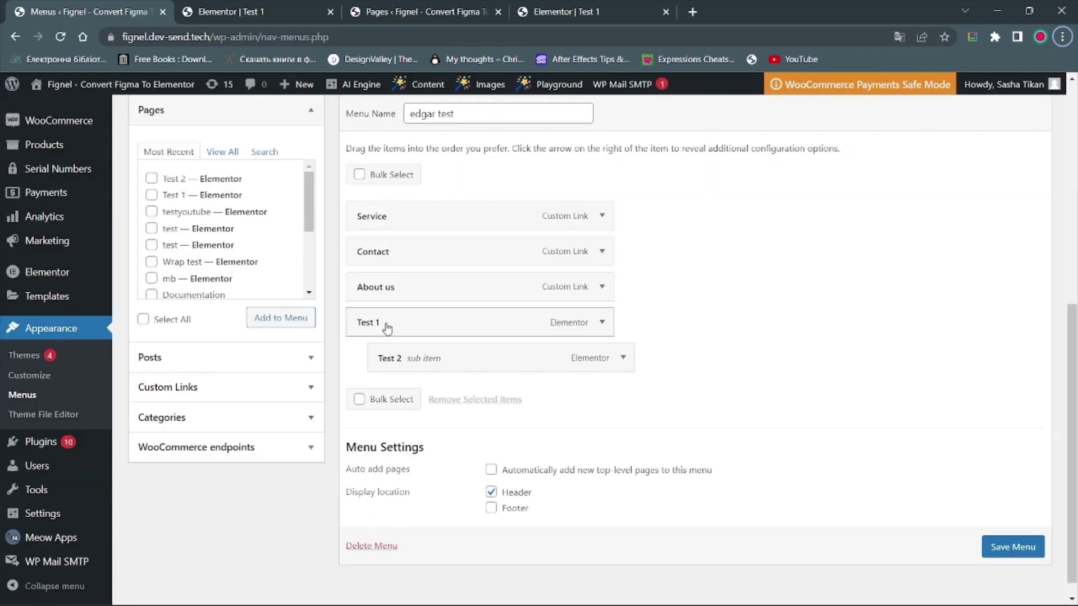
# Step: Search the Pages box for 'test 1' and add the Test 1 page to the menu
pyautogui.click(264, 152)
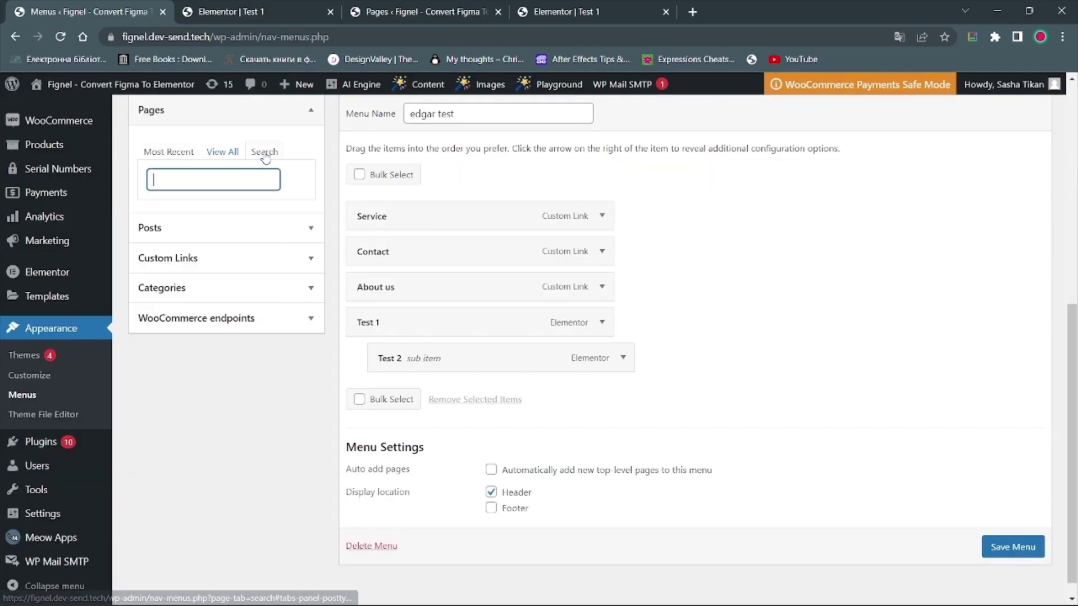
pyautogui.write('test')
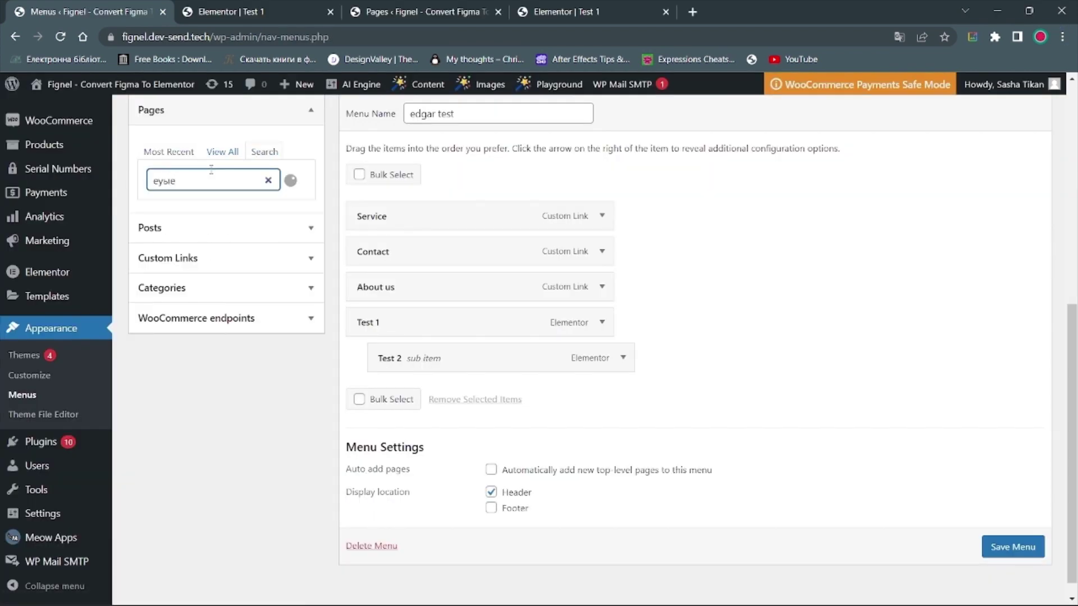
pyautogui.press('BackSpace')
pyautogui.press('BackSpace')
pyautogui.press('BackSpace')
pyautogui.press('BackSpace')
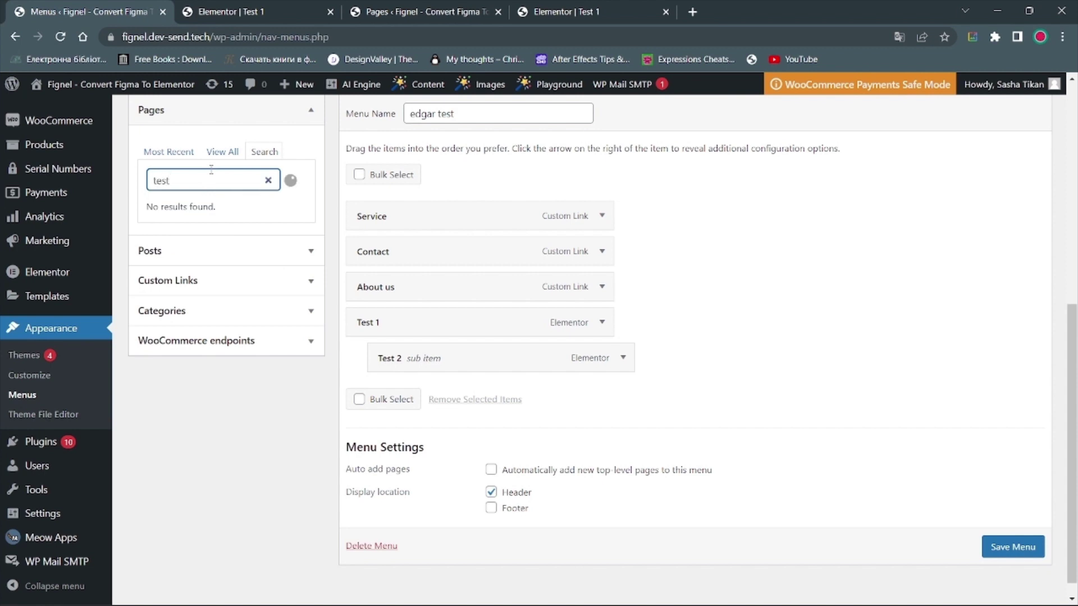
pyautogui.write('1')
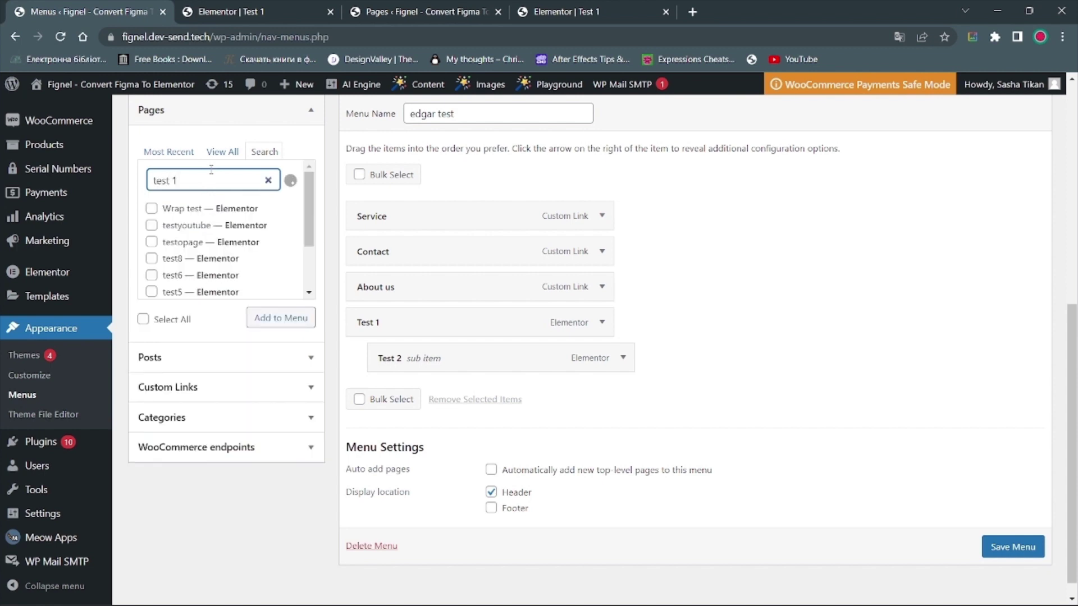
pyautogui.scroll(-2, 205, 229)
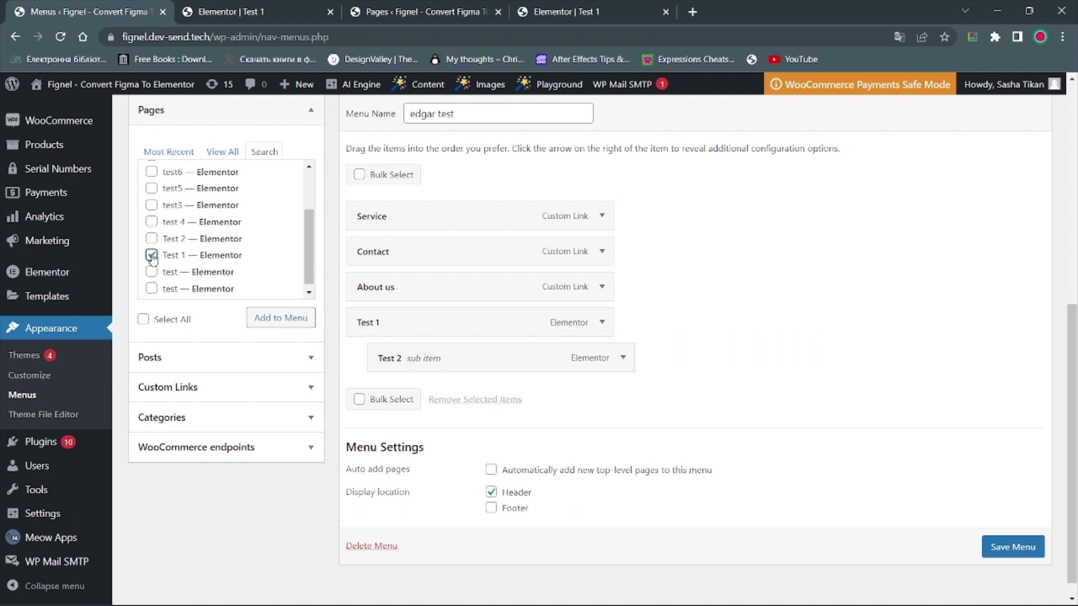
pyautogui.click(271, 325)
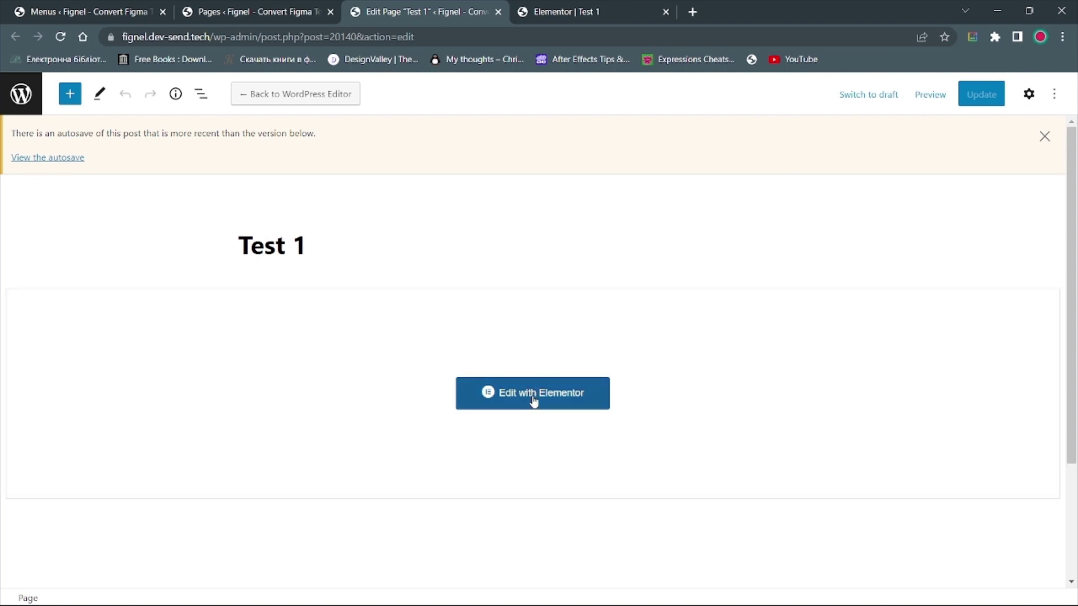
# Step: Open Test 1 in Elementor and check the Test 1 menu item's Test 2 dropdown
pyautogui.click(533, 399)
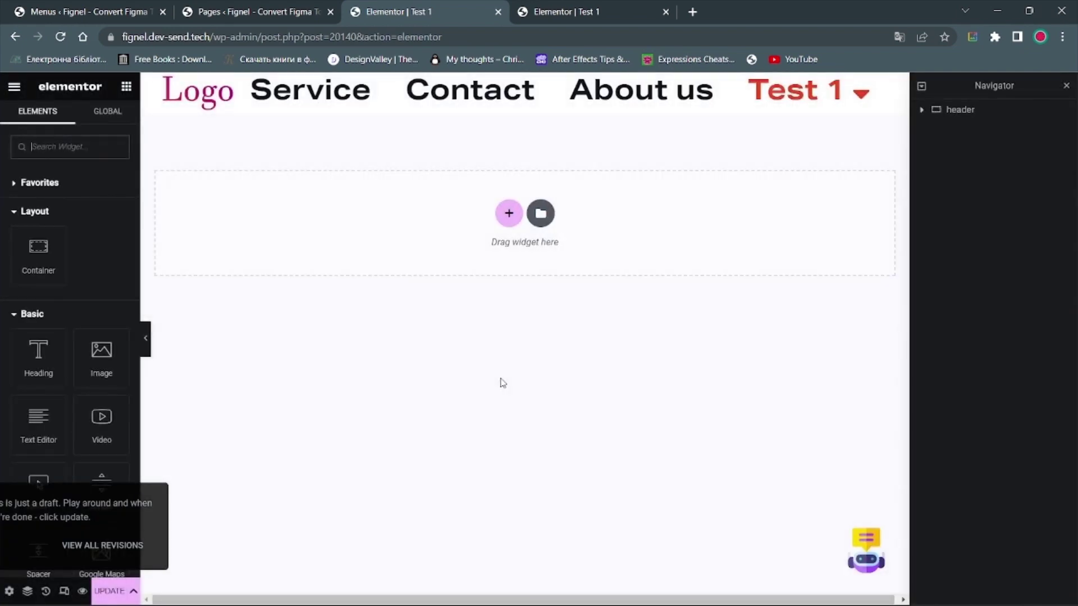
pyautogui.moveTo(789, 98)
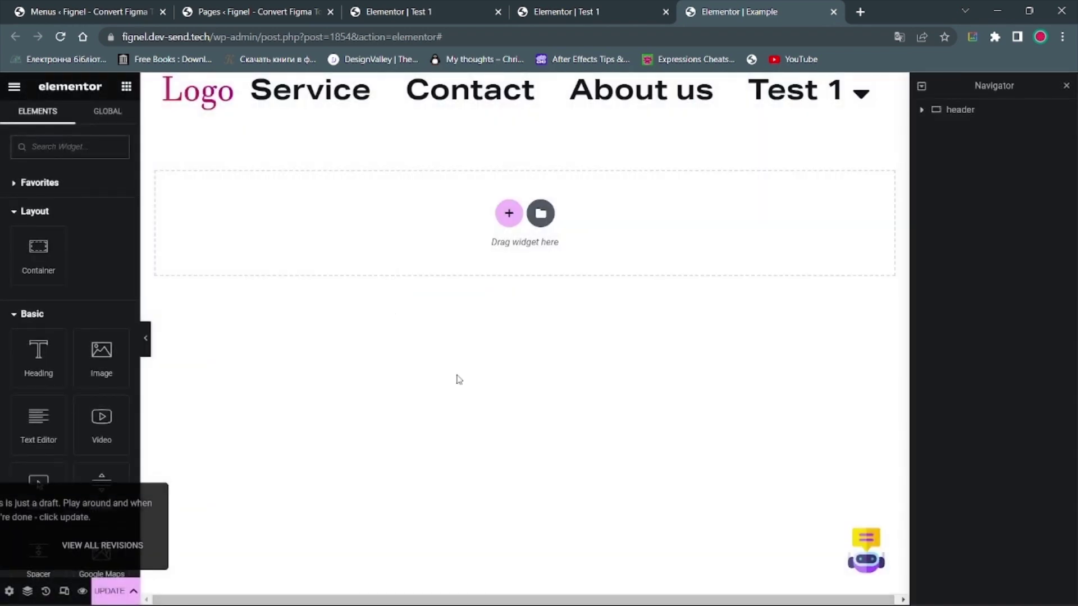
pyautogui.moveTo(777, 97)
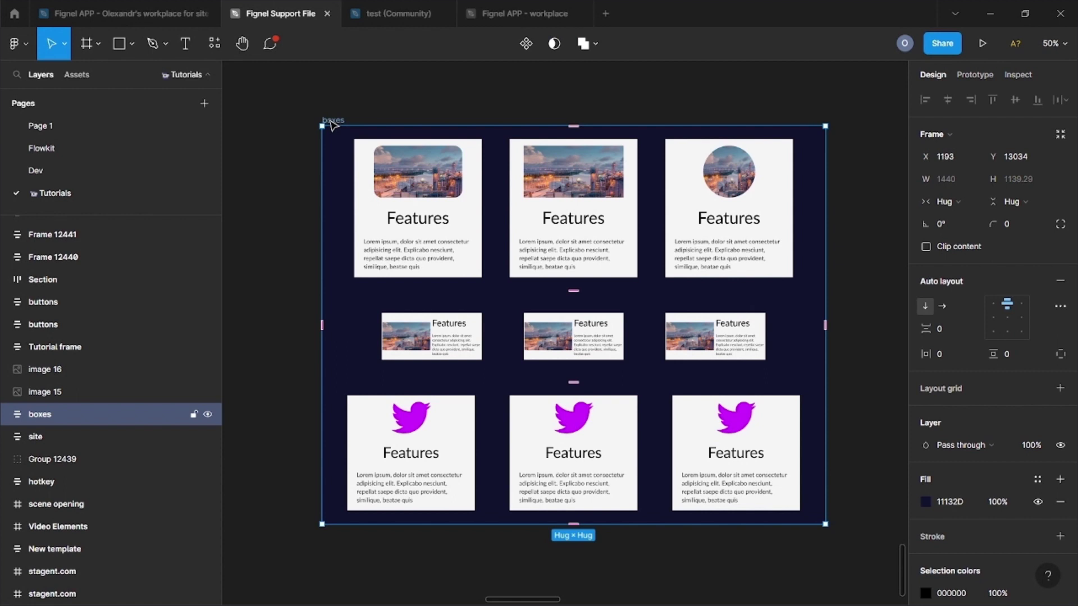
# Step: Inspect the boxes frame's iconbox and imagebox cards in the top and middle rows
pyautogui.click(7, 415)
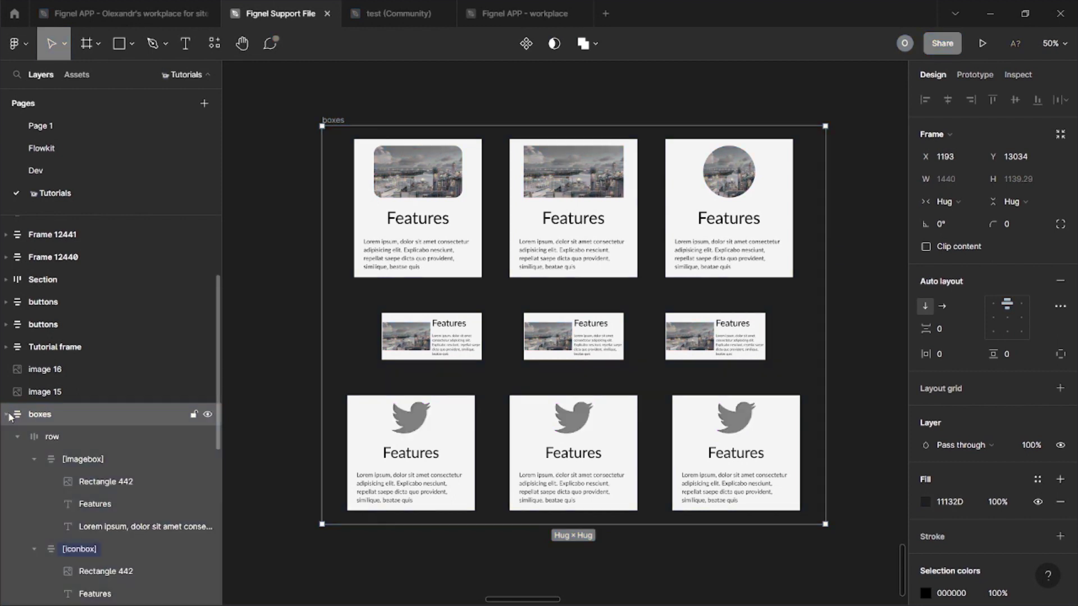
pyautogui.click(86, 553)
pyautogui.scroll(-3, 90, 553)
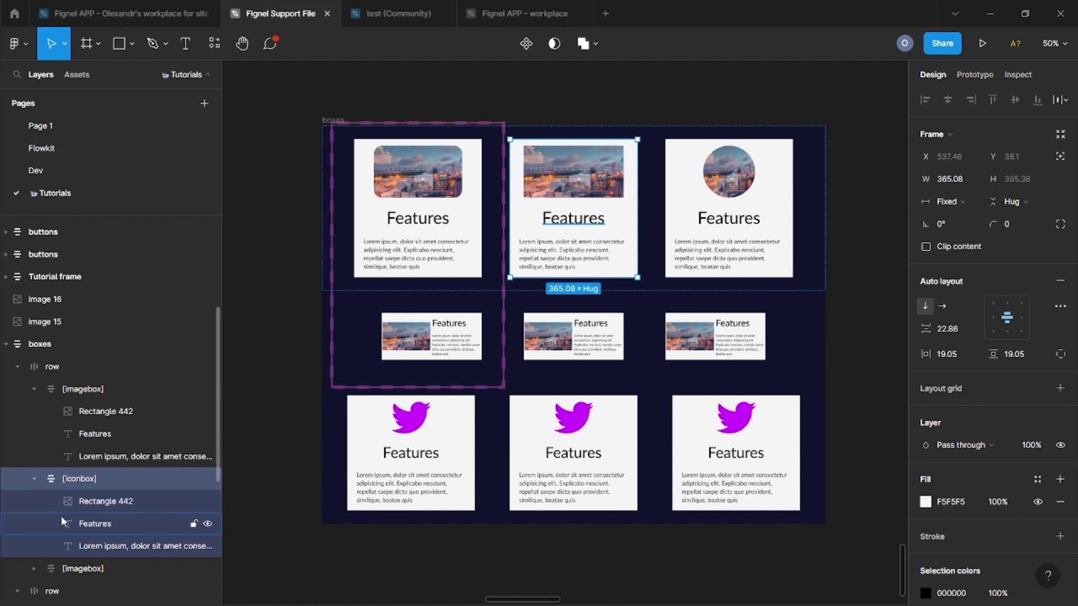
pyautogui.click(98, 382)
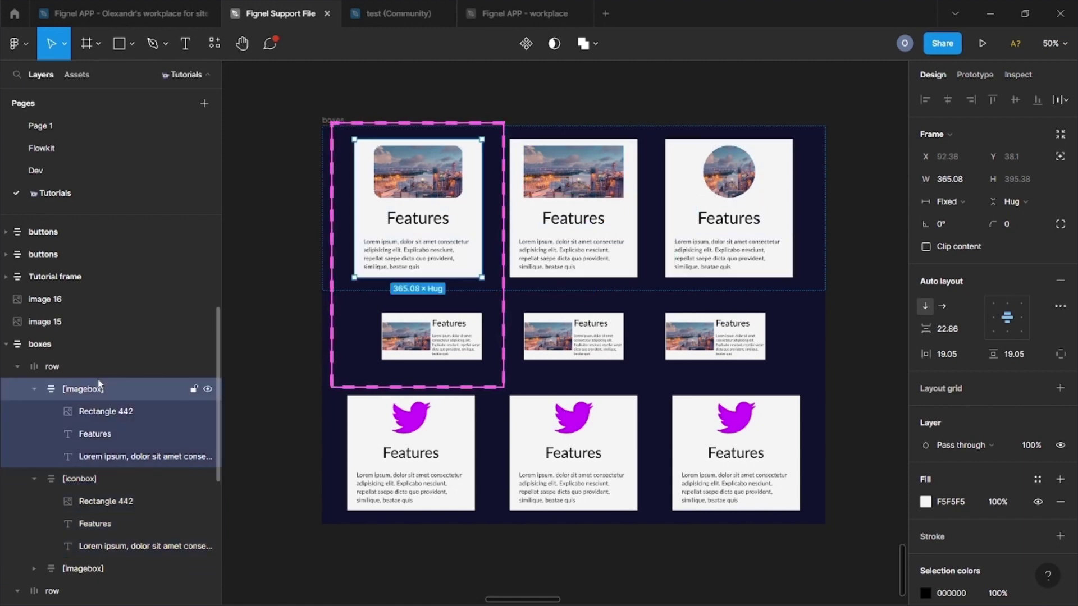
pyautogui.click(40, 590)
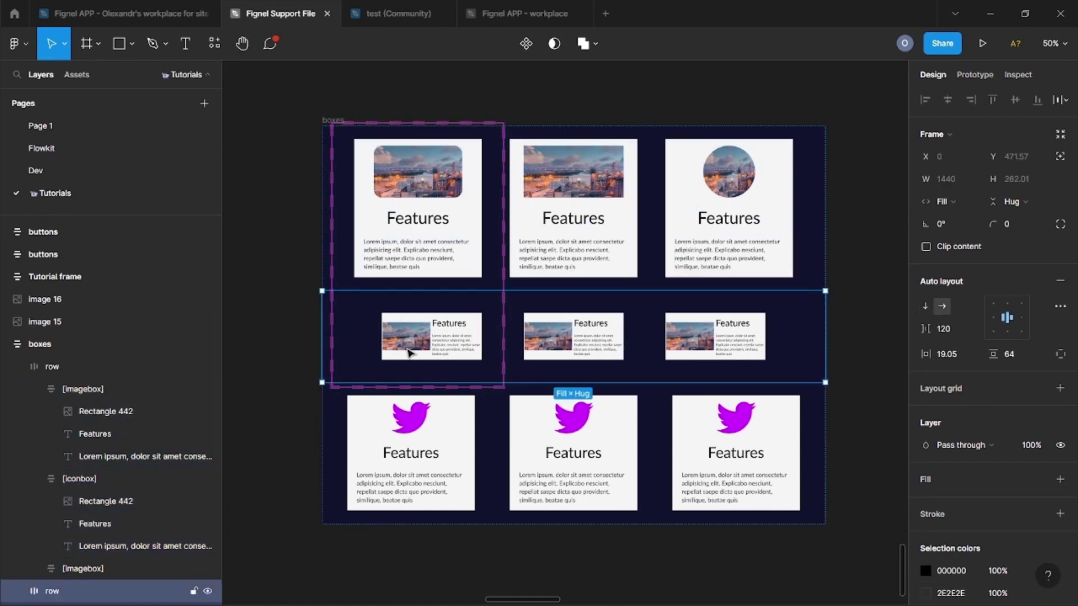
pyautogui.scroll(-5, 23, 522)
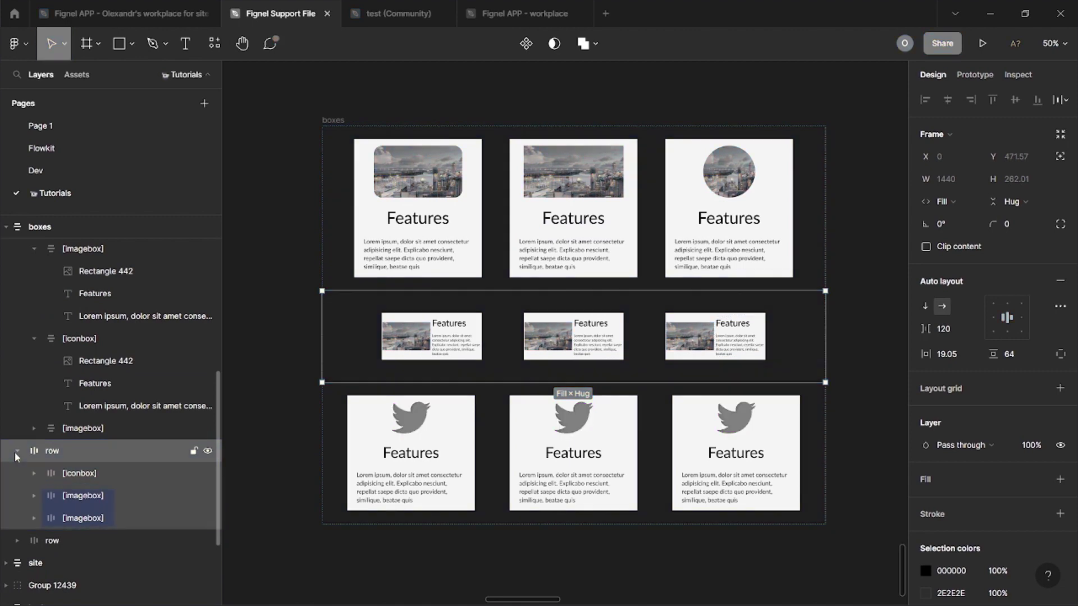
pyautogui.click(34, 474)
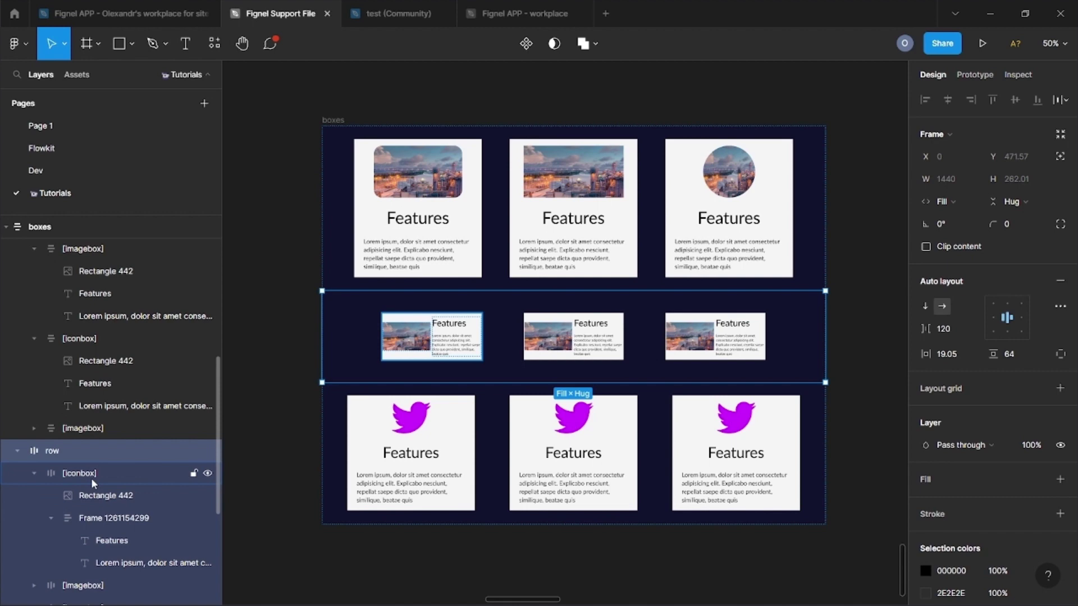
pyautogui.click(91, 477)
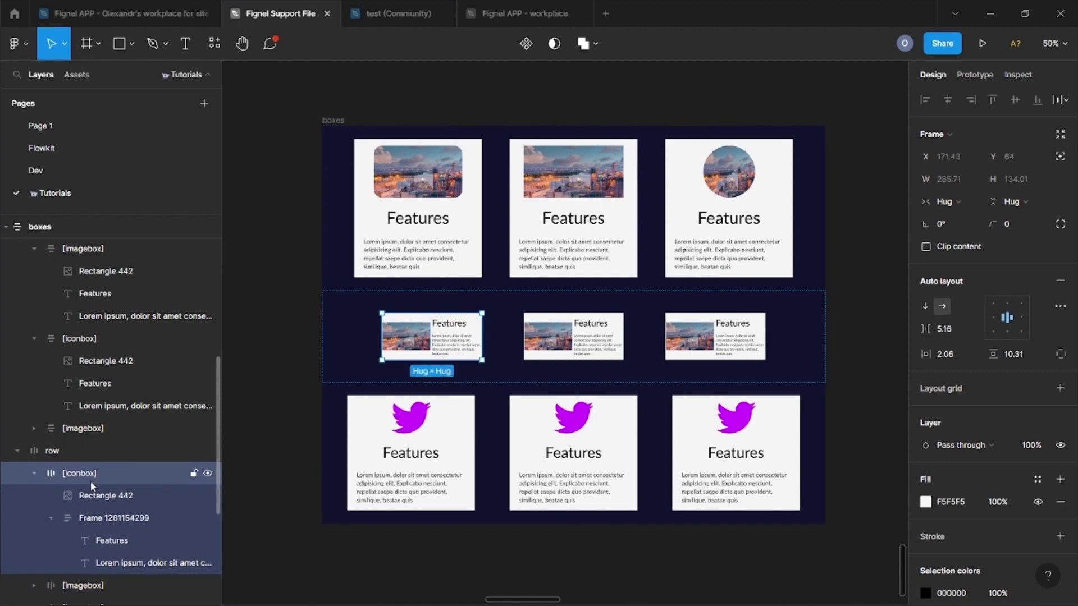
pyautogui.click(94, 517)
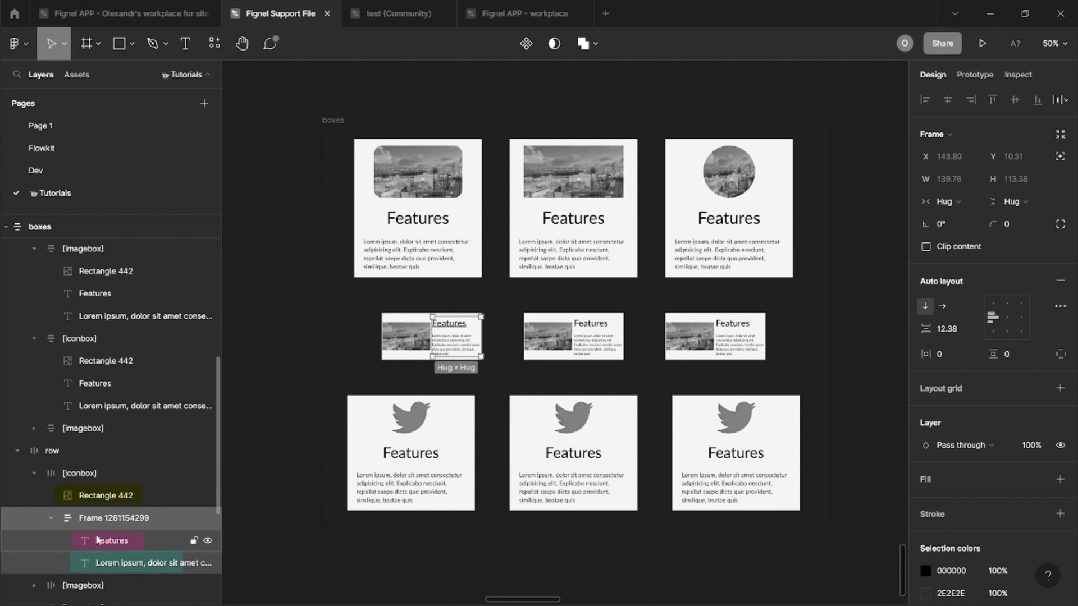
# Step: Inspect the bottom row of bird cards and their bird icon layers
pyautogui.scroll(-3, 96, 540)
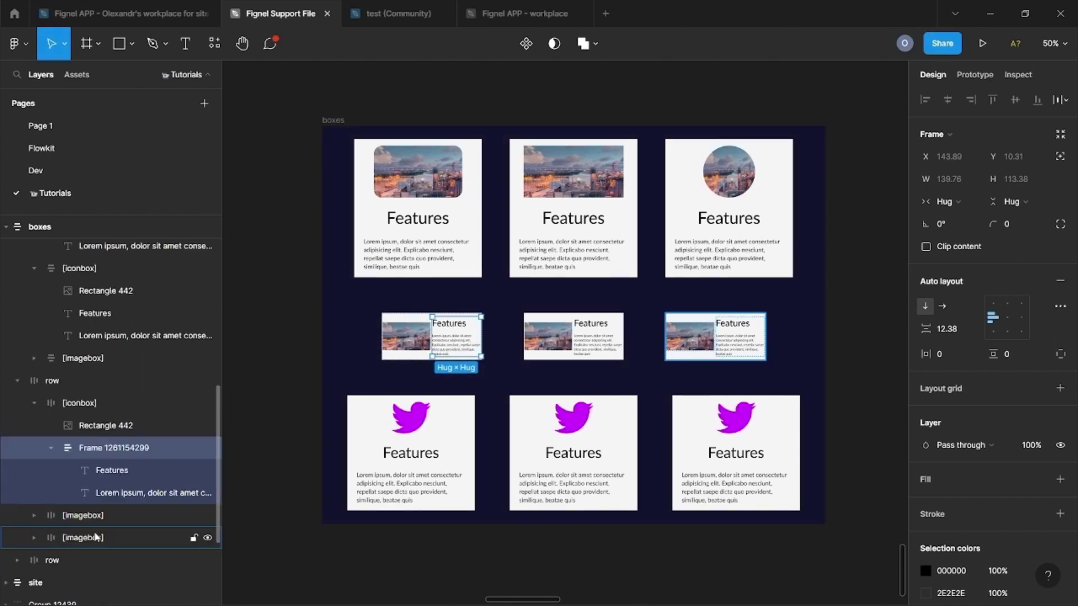
pyautogui.click(16, 562)
pyautogui.scroll(-5, 57, 449)
pyautogui.click(87, 375)
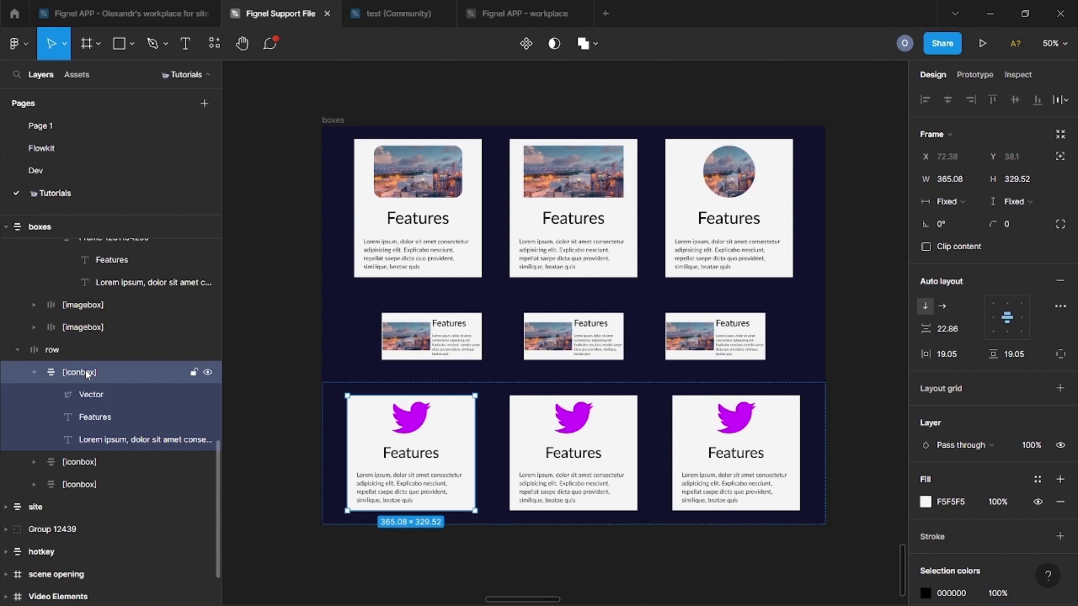
pyautogui.click(85, 394)
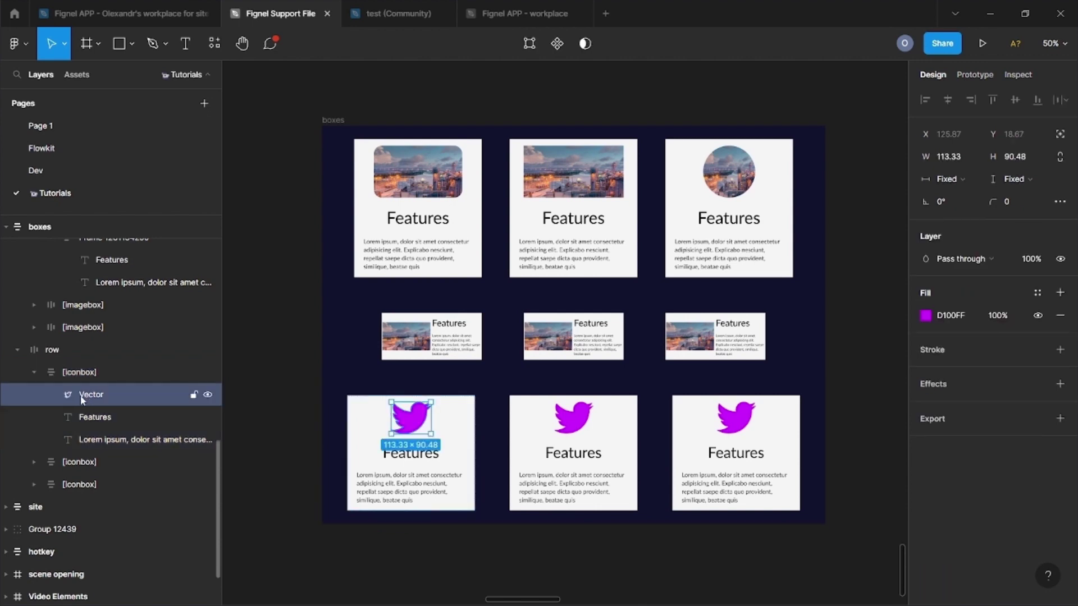
pyautogui.click(34, 462)
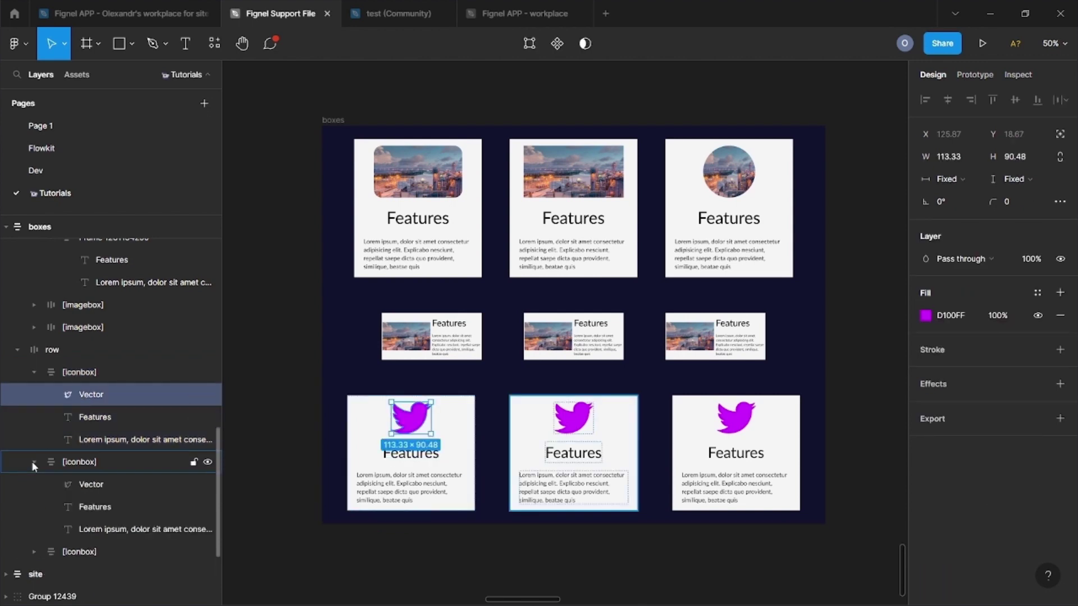
pyautogui.click(77, 484)
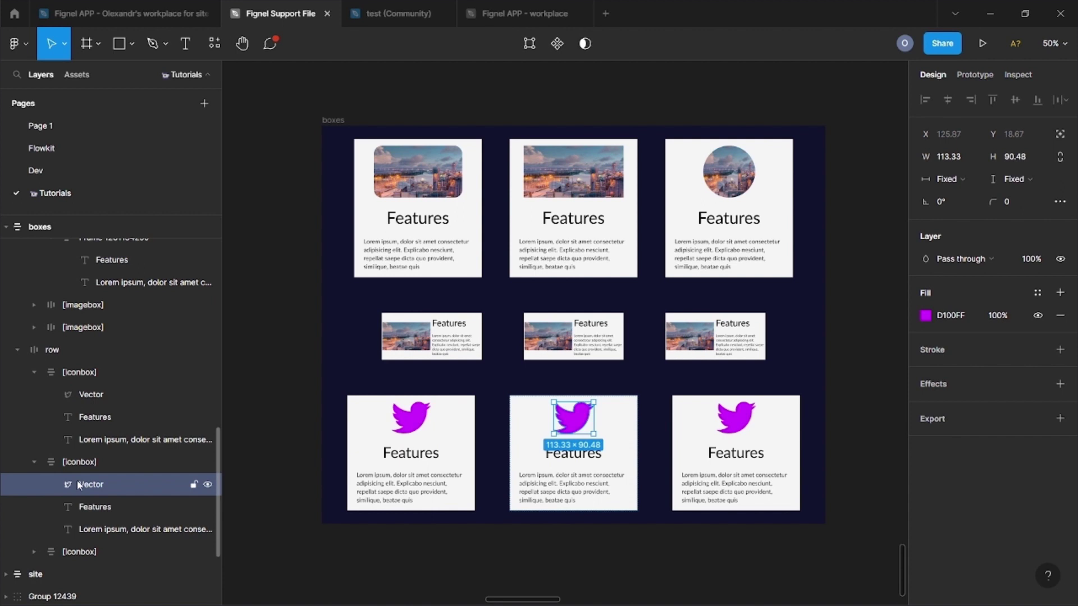
pyautogui.click(27, 552)
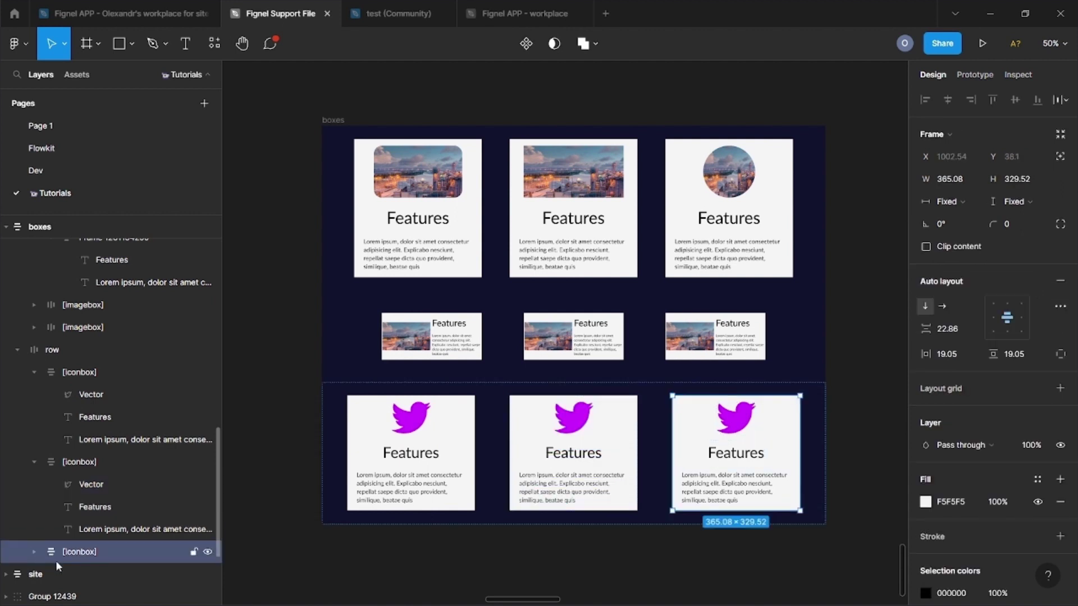
pyautogui.press('Escape')
# Step: Rerun Fignel on the boxes frame and download it as an Elementor template
pyautogui.hotkey('ctrl', 'alt', 'p')
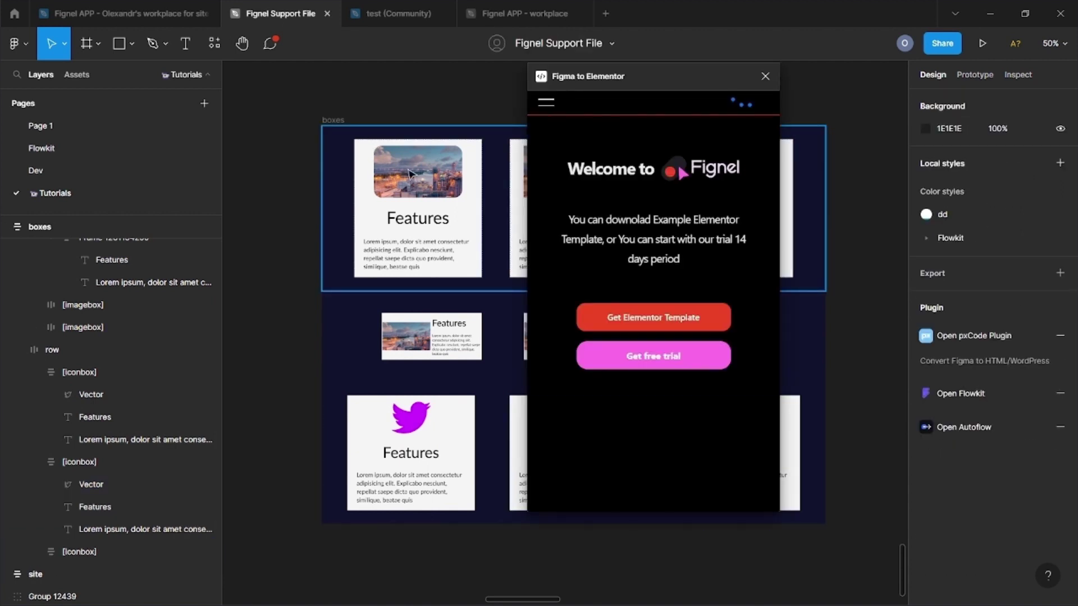
pyautogui.click(337, 120)
pyautogui.click(702, 486)
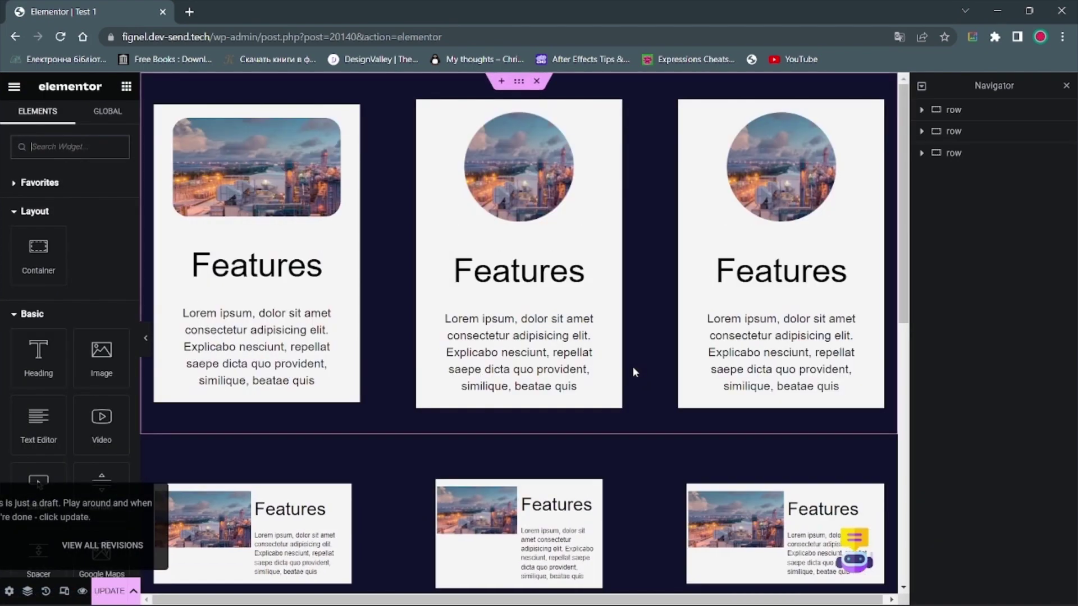
# Step: Scroll through the imported feature cards and reload the editor despite unsaved changes
pyautogui.scroll(-2, 635, 372)
pyautogui.scroll(-5, 633, 369)
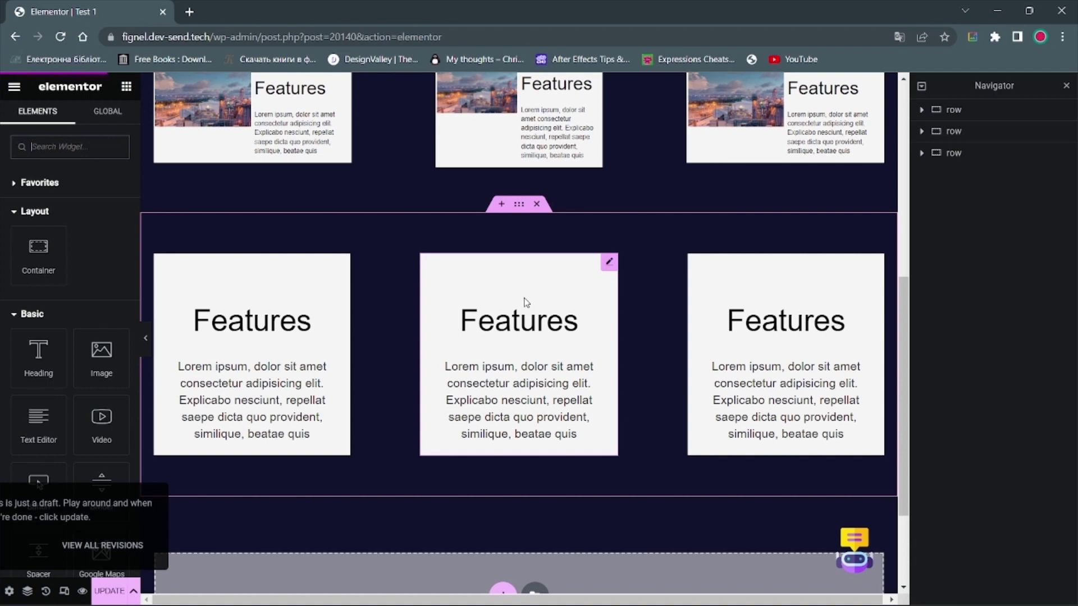
pyautogui.click(60, 37)
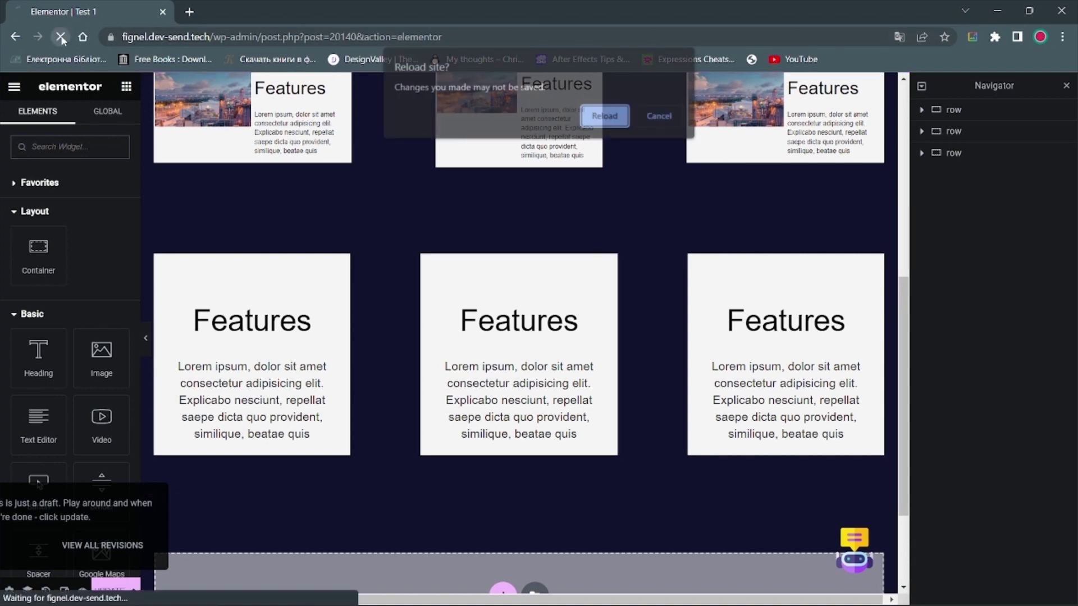
pyautogui.click(606, 115)
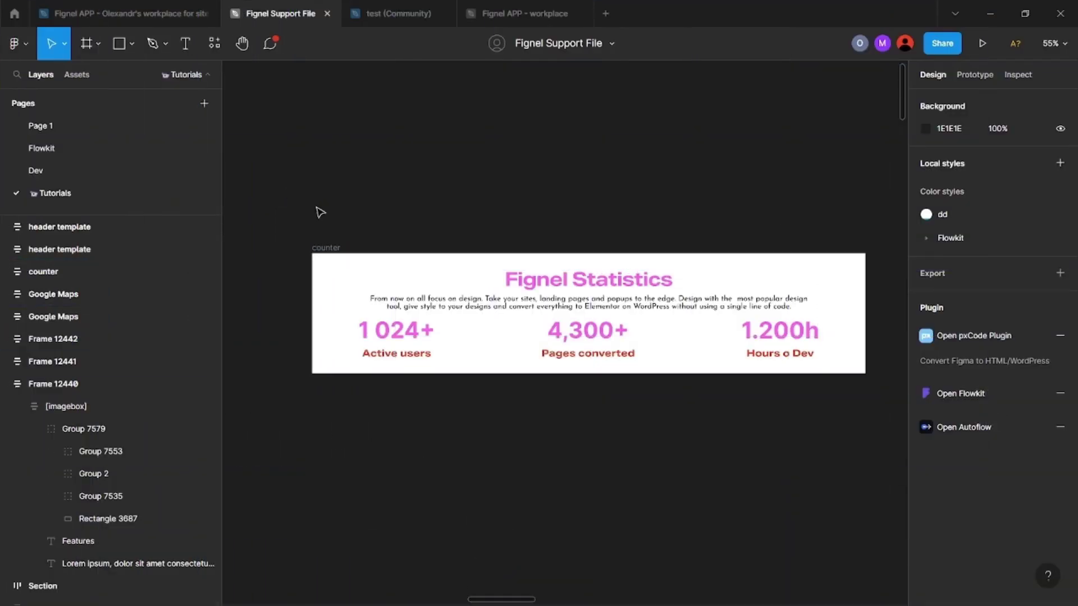
# Step: Expand the counter frame down to its container and row of three counter groups
pyautogui.click(327, 248)
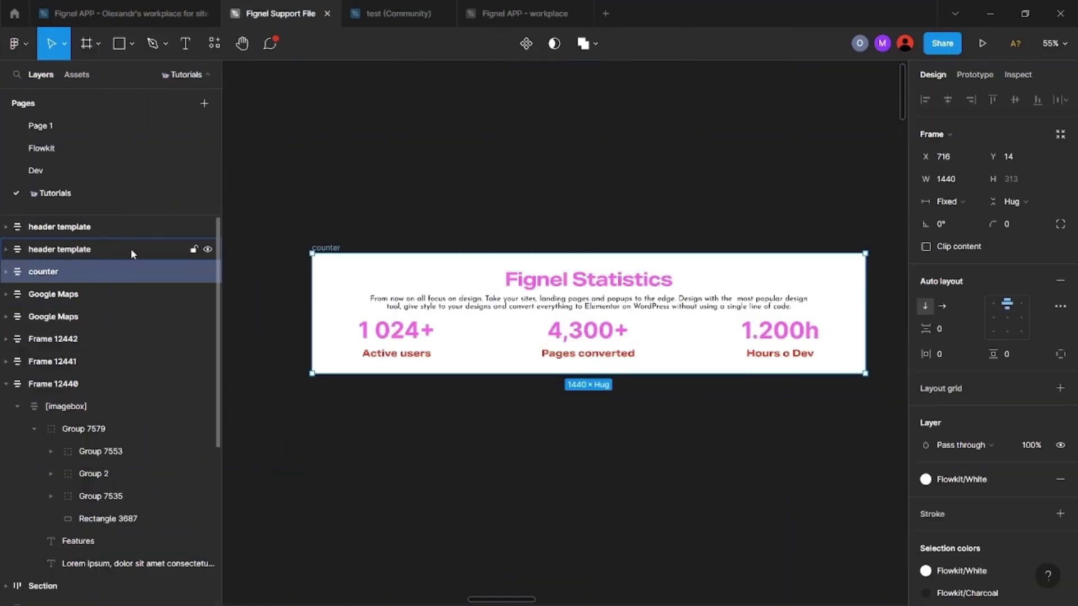
pyautogui.click(6, 272)
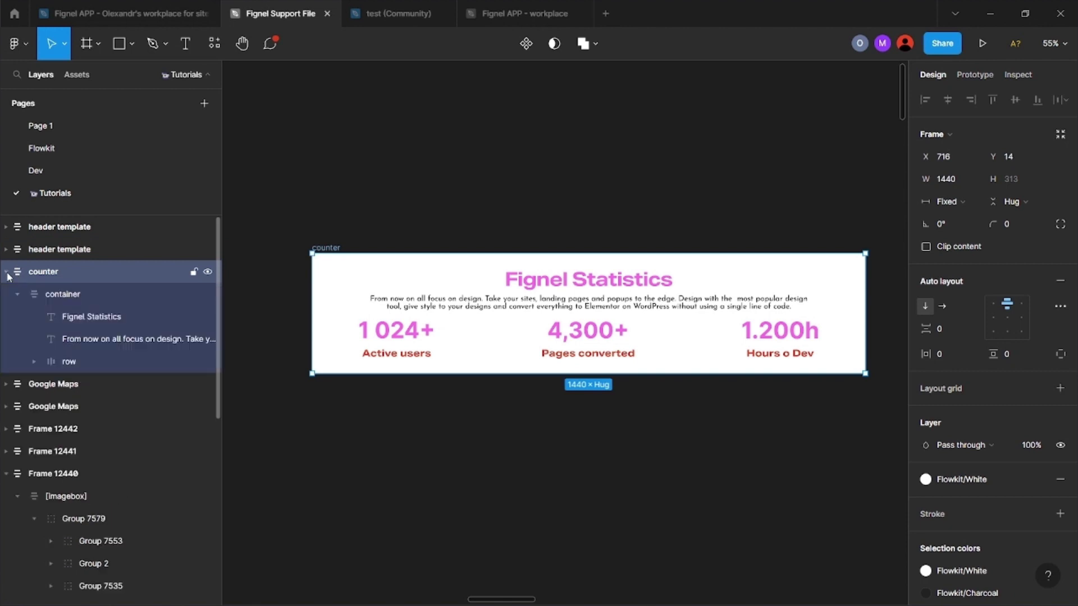
pyautogui.click(65, 297)
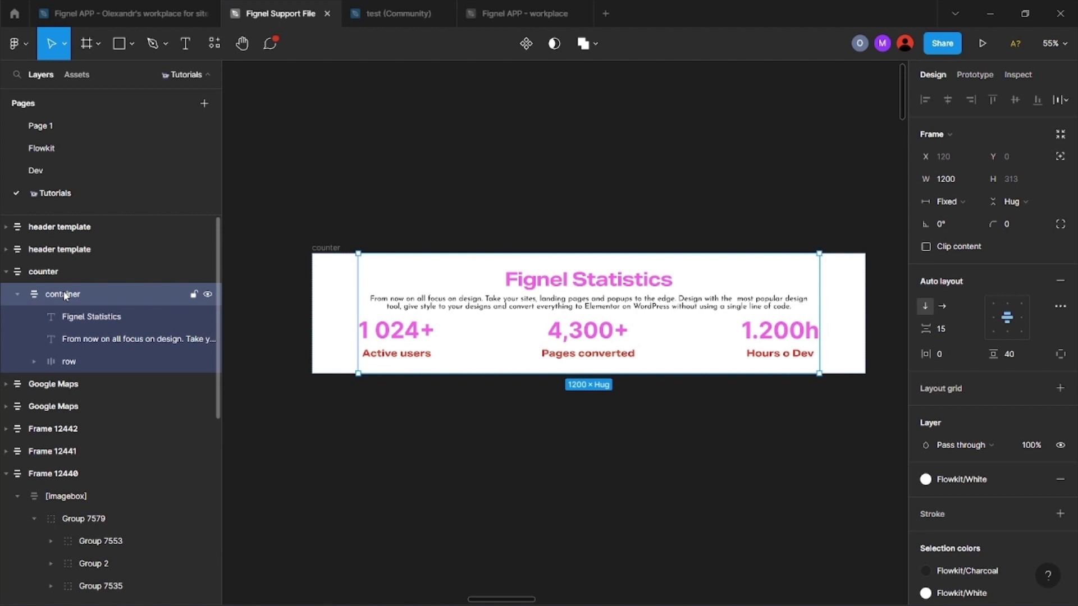
pyautogui.click(30, 361)
pyautogui.click(85, 360)
pyautogui.press('Return')
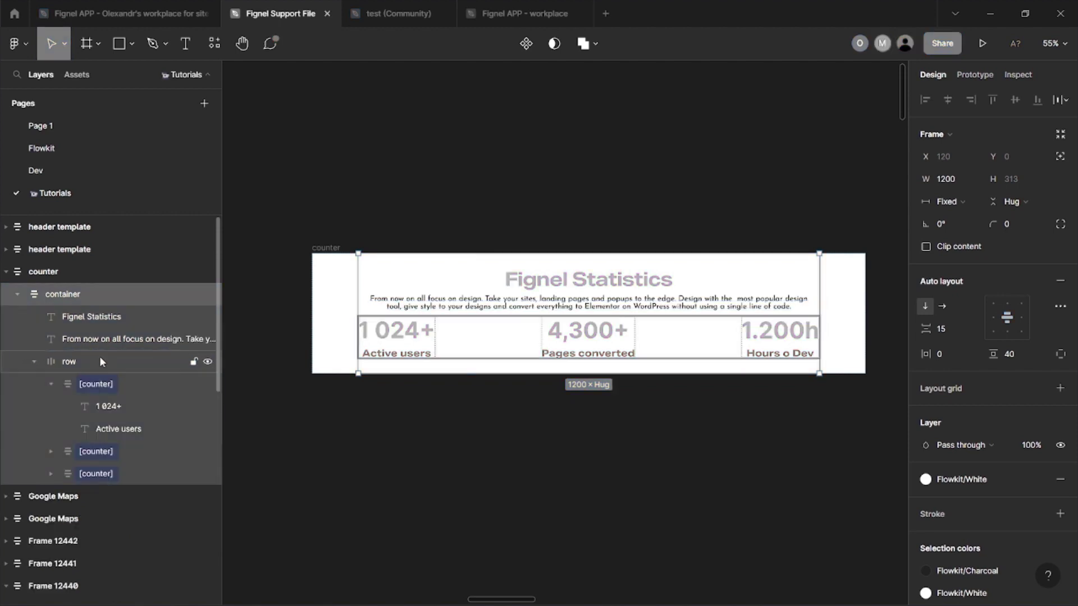
# Step: Inspect the 1 024+, 4,300+ and 1.200h counter texts, then relaunch Fignel (Ctrl+Alt+P)
pyautogui.click(110, 375)
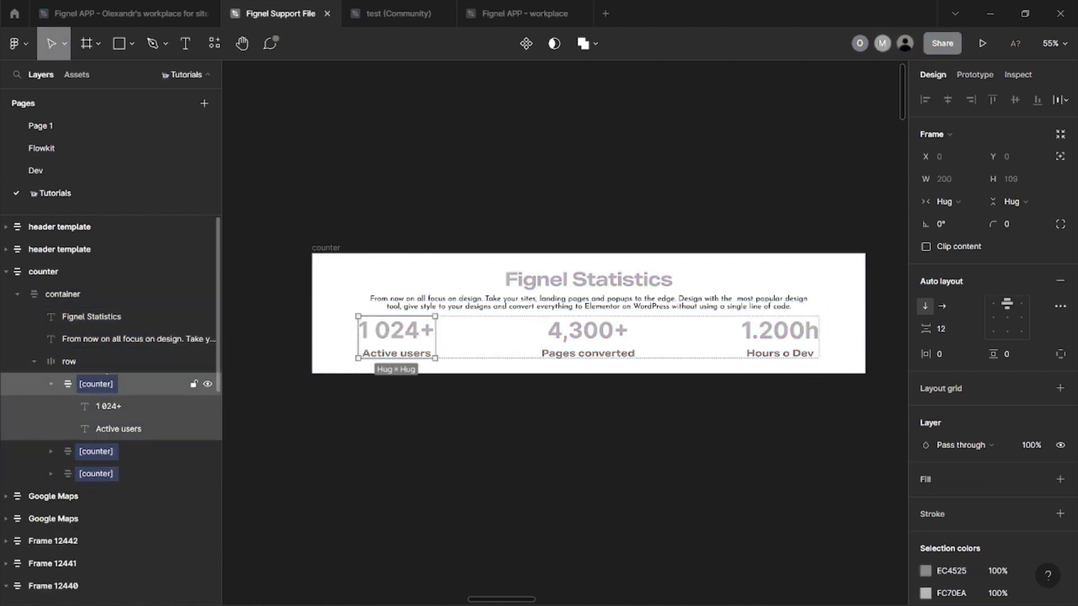
pyautogui.click(105, 409)
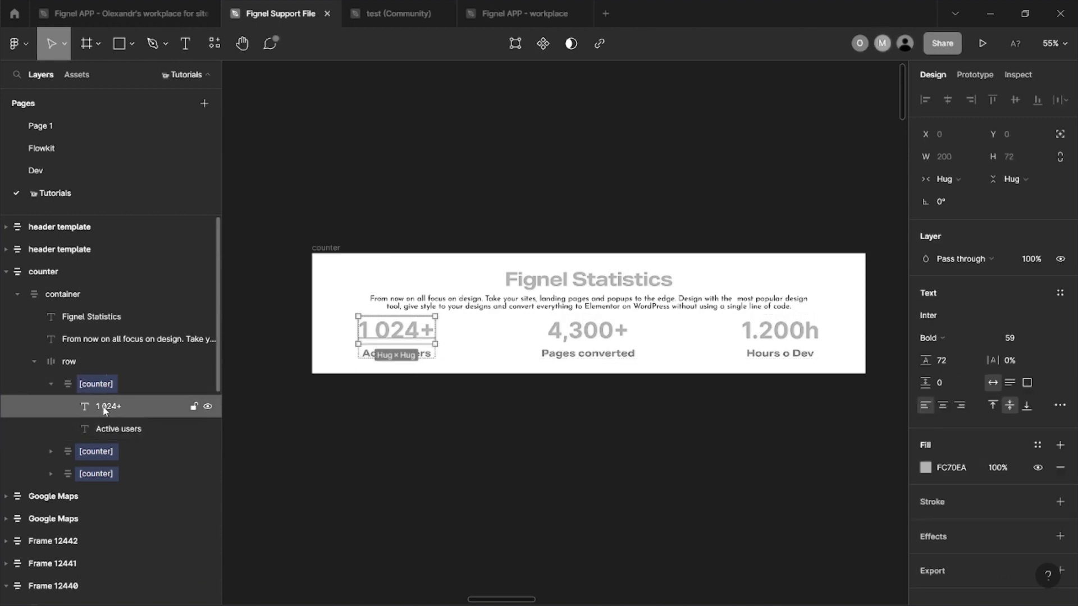
pyautogui.click(50, 452)
pyautogui.click(131, 472)
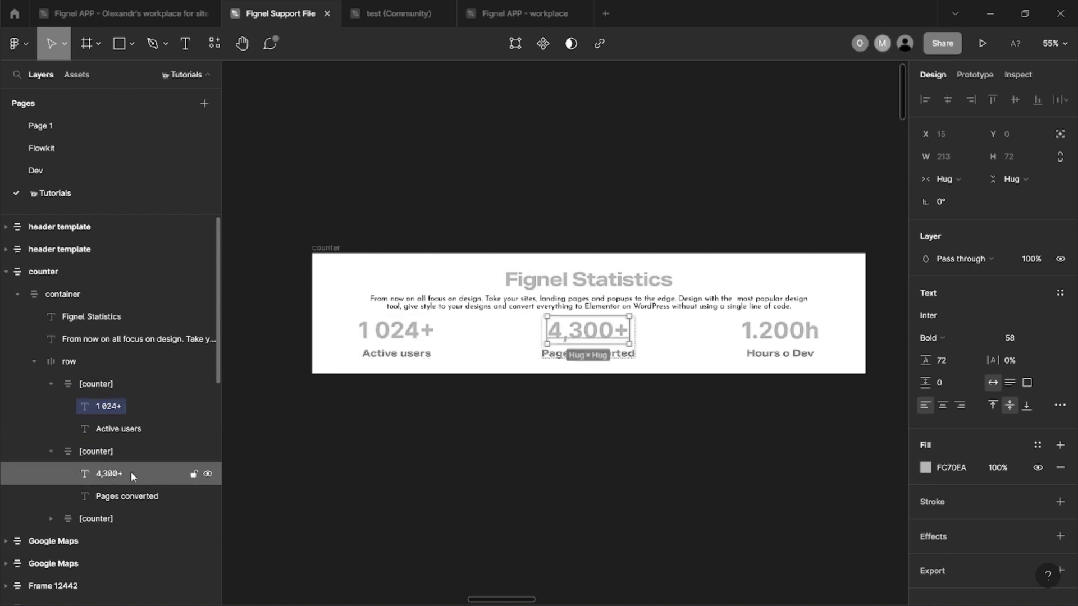
pyautogui.click(46, 520)
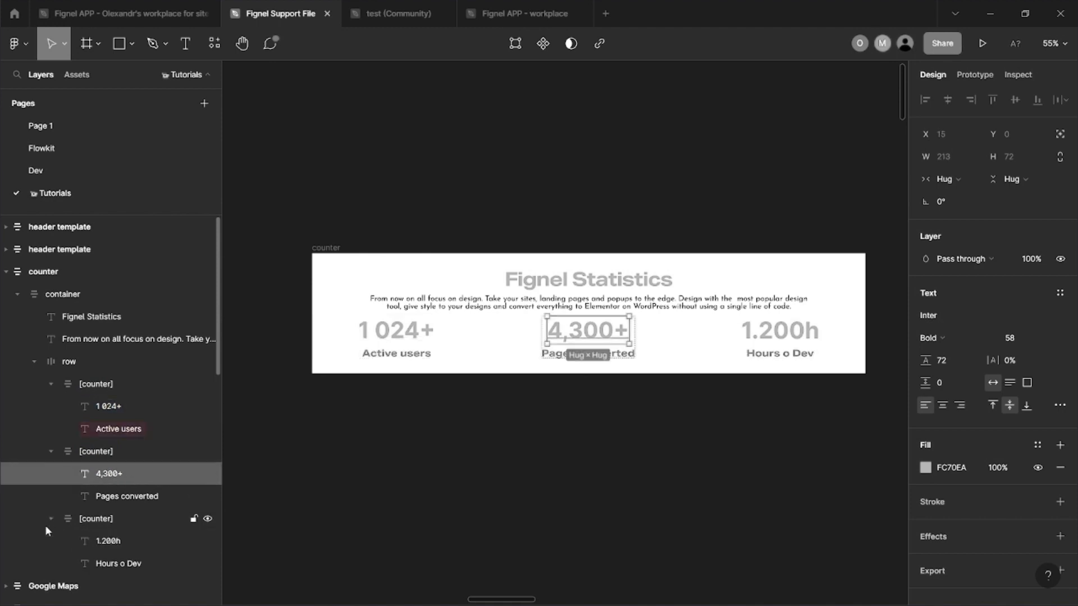
pyautogui.click(86, 541)
pyautogui.hotkey('ctrl', 'alt', 'p')
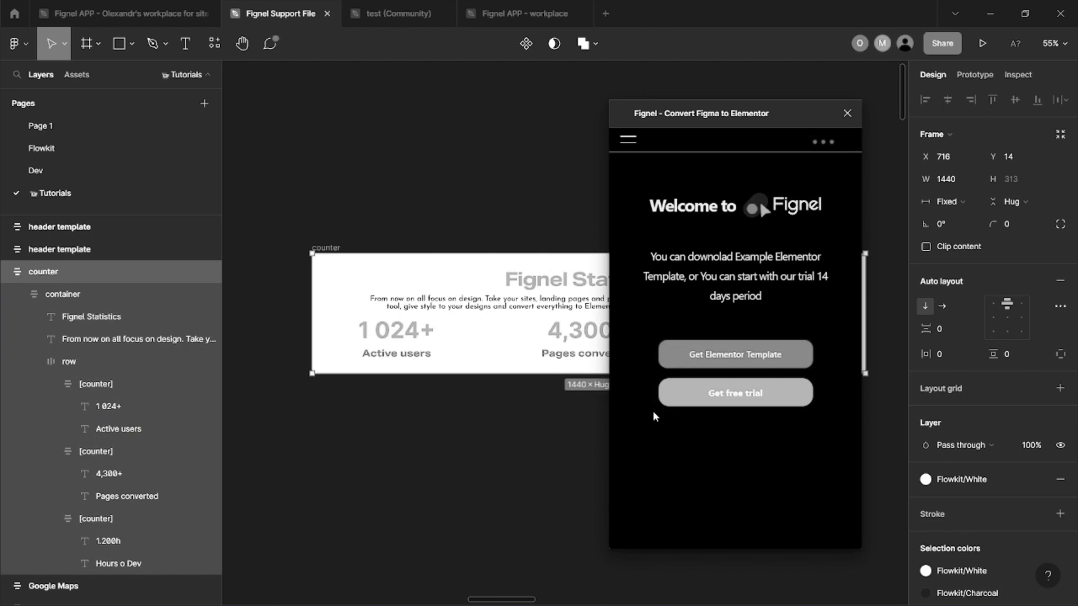
# Step: Download the counter frame as an Elementor template from the Fignel plugin
pyautogui.click(668, 523)
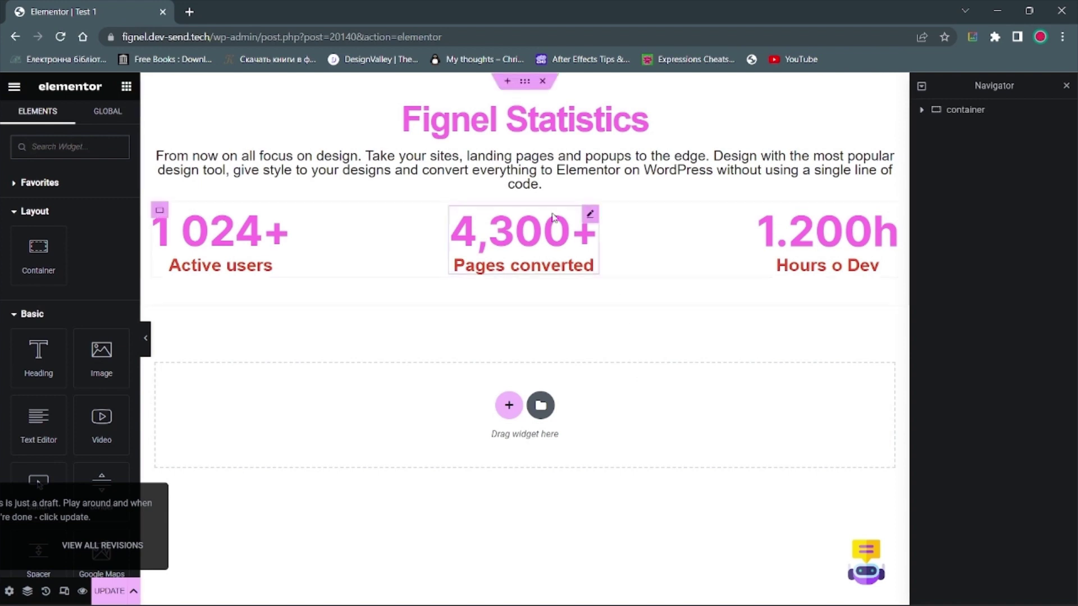
# Step: Open the Edit Counter settings of the imported 4,300+ counter widget
pyautogui.click(525, 245)
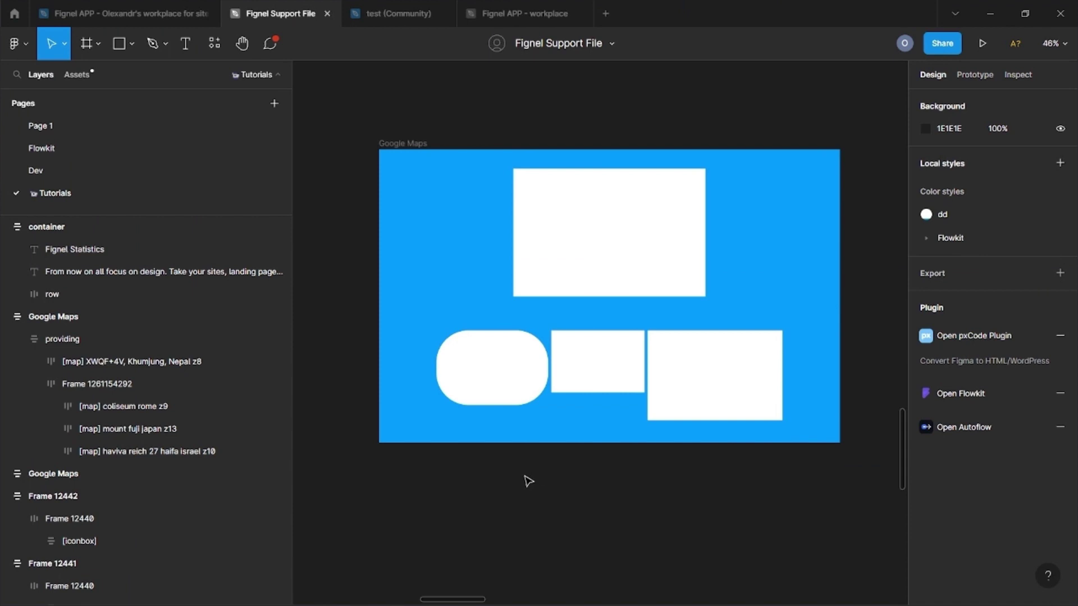
# Step: Select the Google Maps frame and inspect its Nepal, Rome, Mount Fuji and Haifa map layers
pyautogui.click(393, 144)
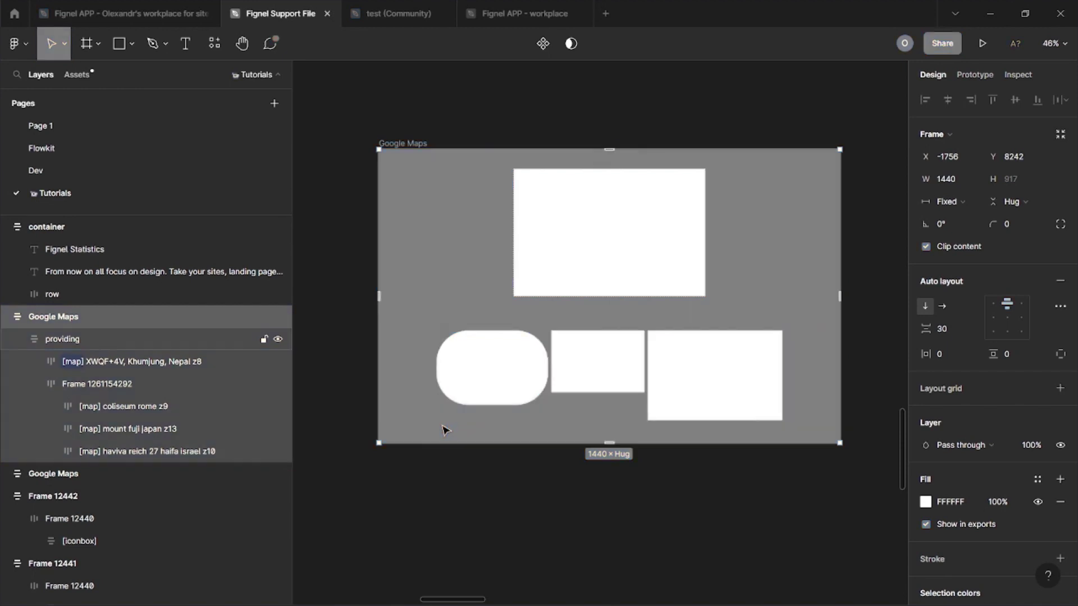
pyautogui.click(171, 364)
pyautogui.click(125, 414)
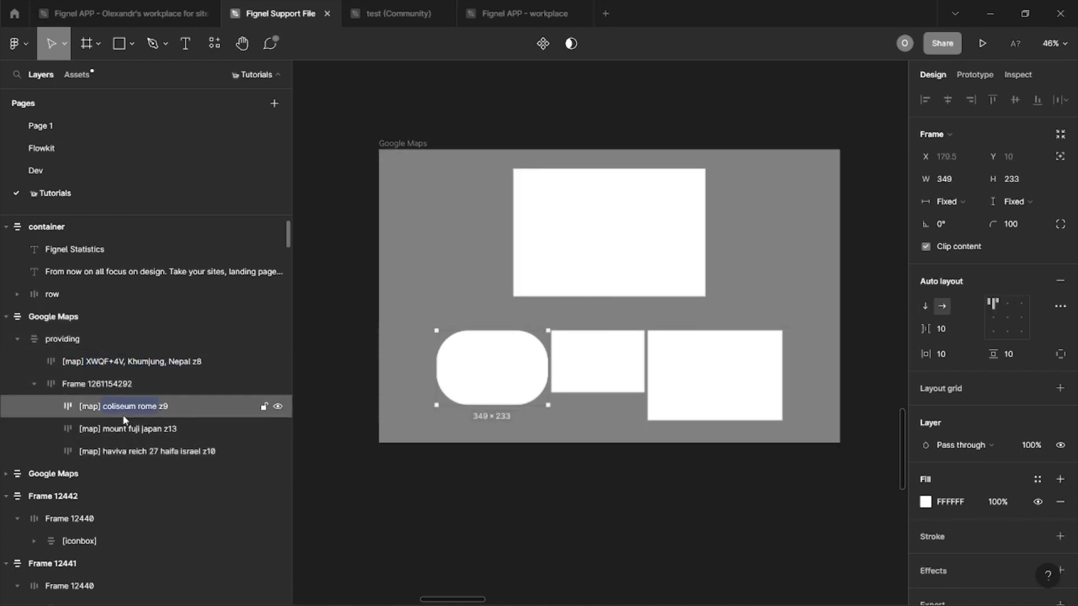
pyautogui.click(99, 429)
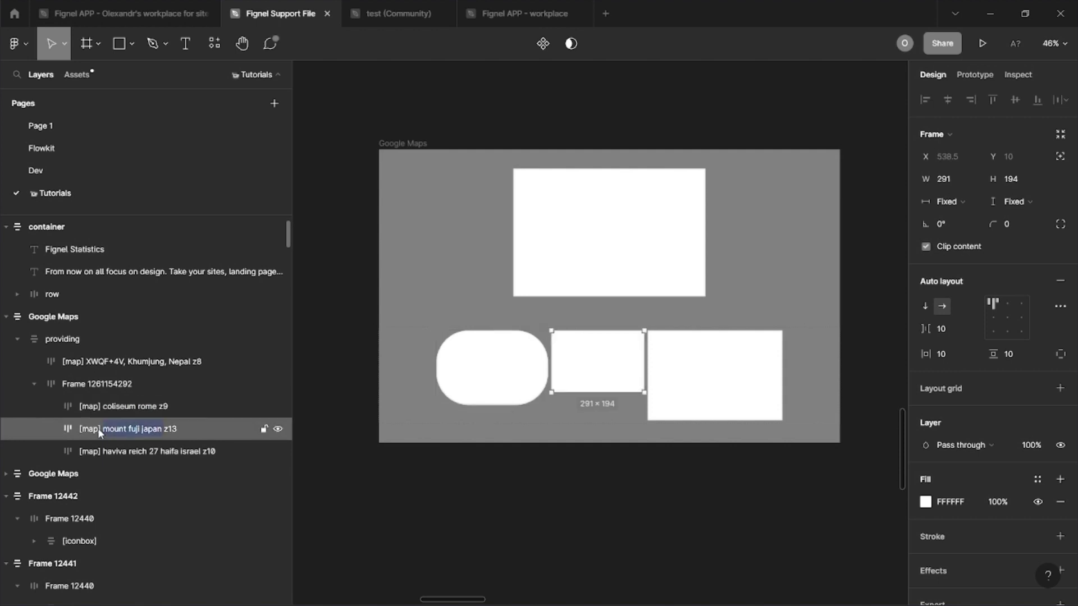
pyautogui.click(125, 459)
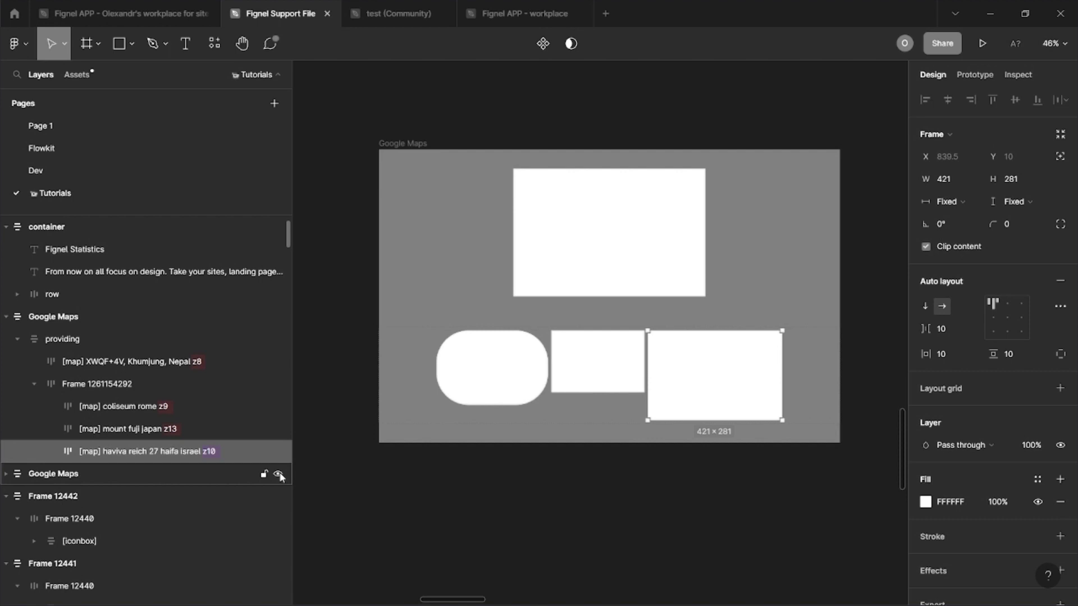
pyautogui.click(14, 43)
# Step: Run Fignel on the Google Maps frame and download it as an Elementor template
pyautogui.moveTo(84, 234)
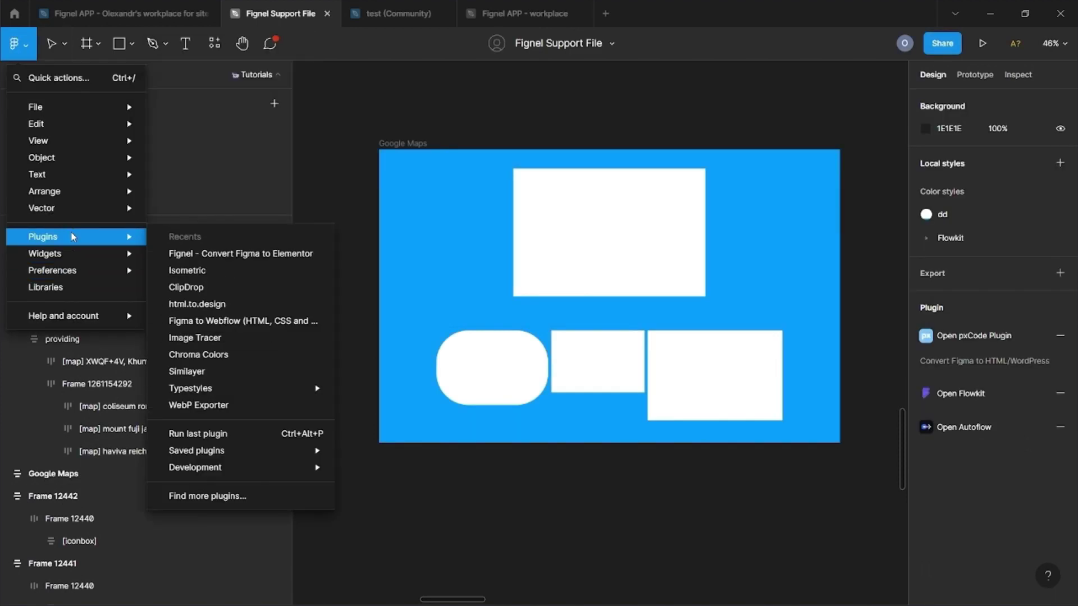
pyautogui.click(262, 255)
pyautogui.click(398, 144)
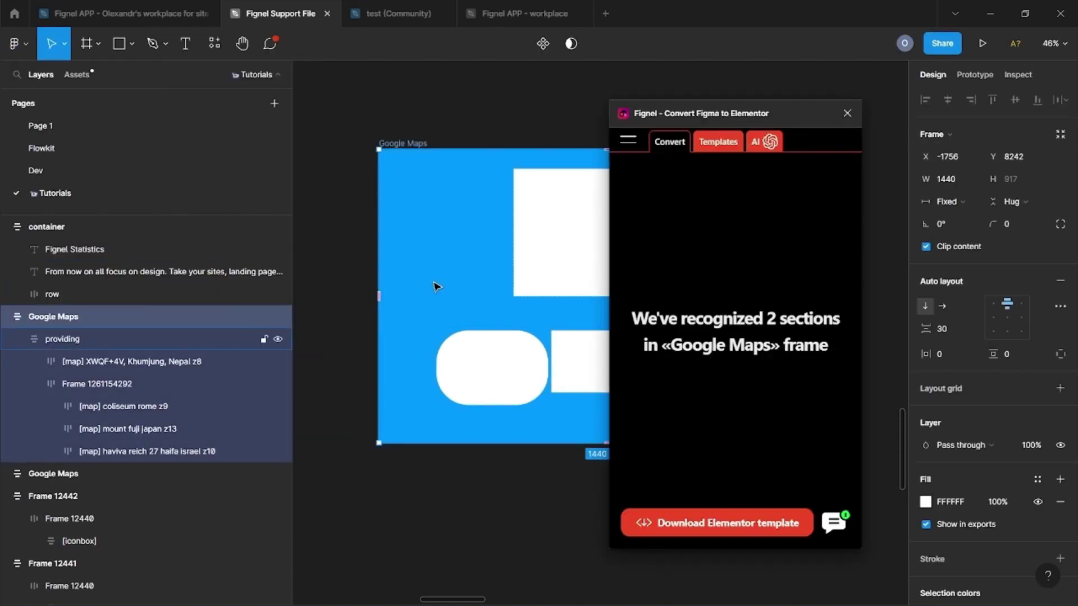
pyautogui.click(660, 521)
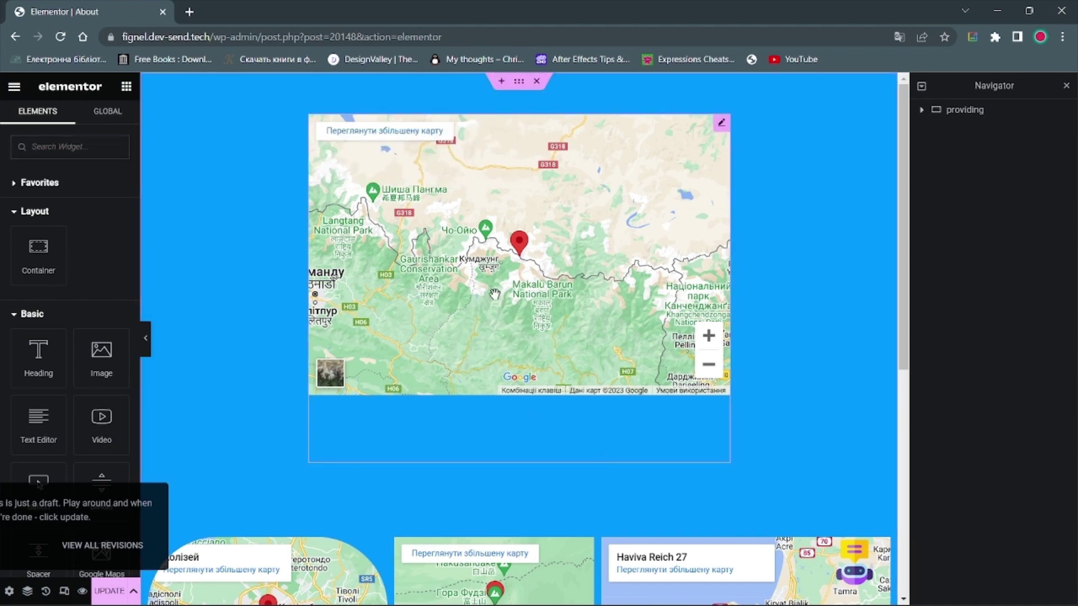
# Step: Set the Khumjung, Nepal map widget's Zoom slider to 10 after trying 1 and 19
pyautogui.click(721, 122)
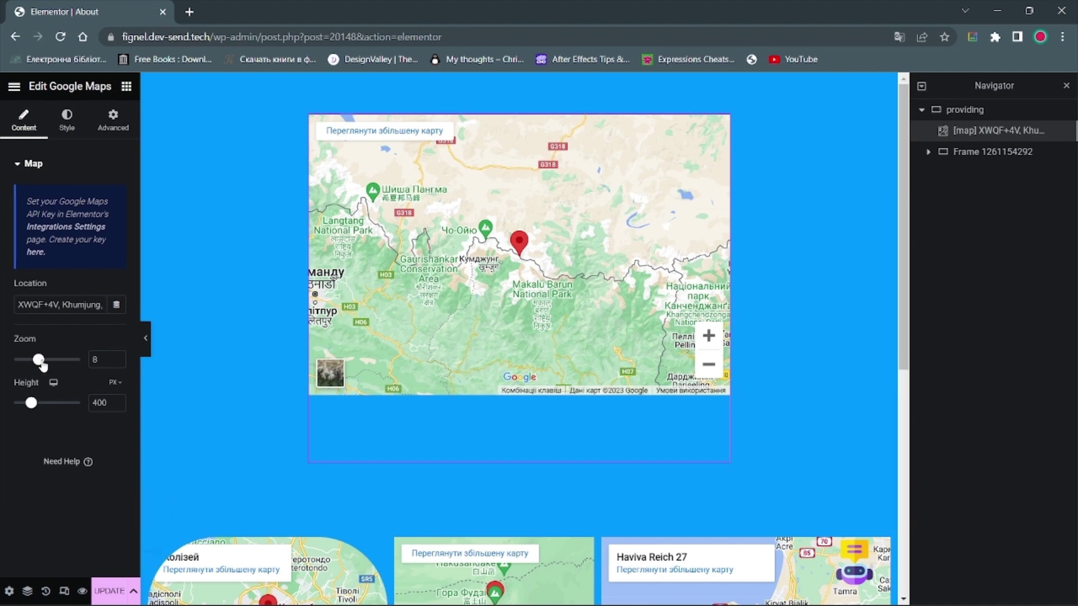
pyautogui.moveTo(39, 359); pyautogui.dragTo(1, 362)
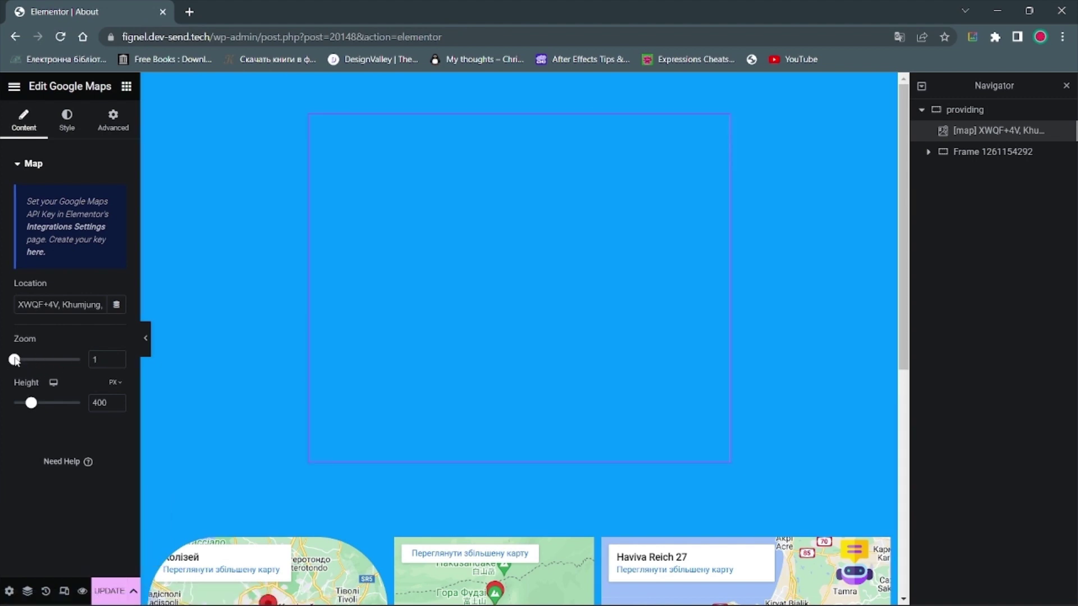
pyautogui.moveTo(15, 359); pyautogui.dragTo(45, 360)
pyautogui.scroll(-4, 214, 356)
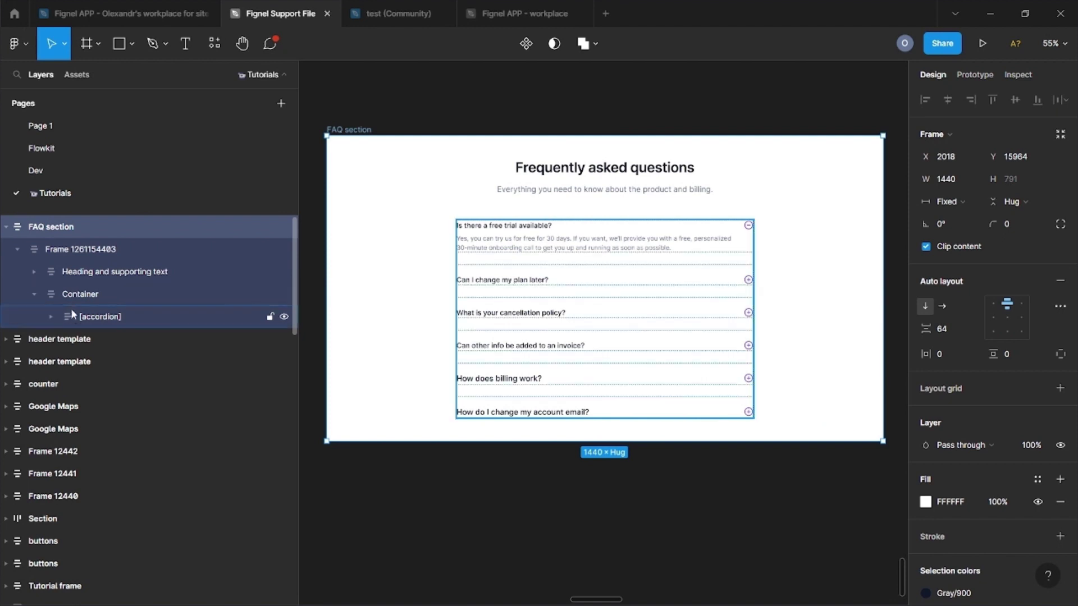
# Step: Select the [accordion] layer inside the FAQ section's Container and confirm its name
pyautogui.click(68, 300)
pyautogui.click(51, 317)
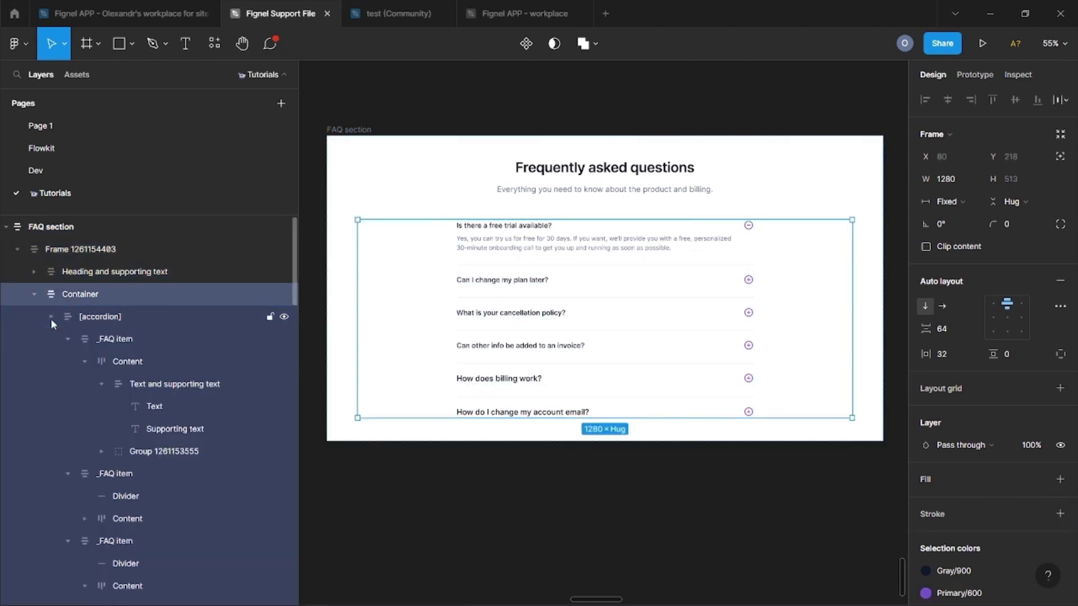
pyautogui.click(97, 316)
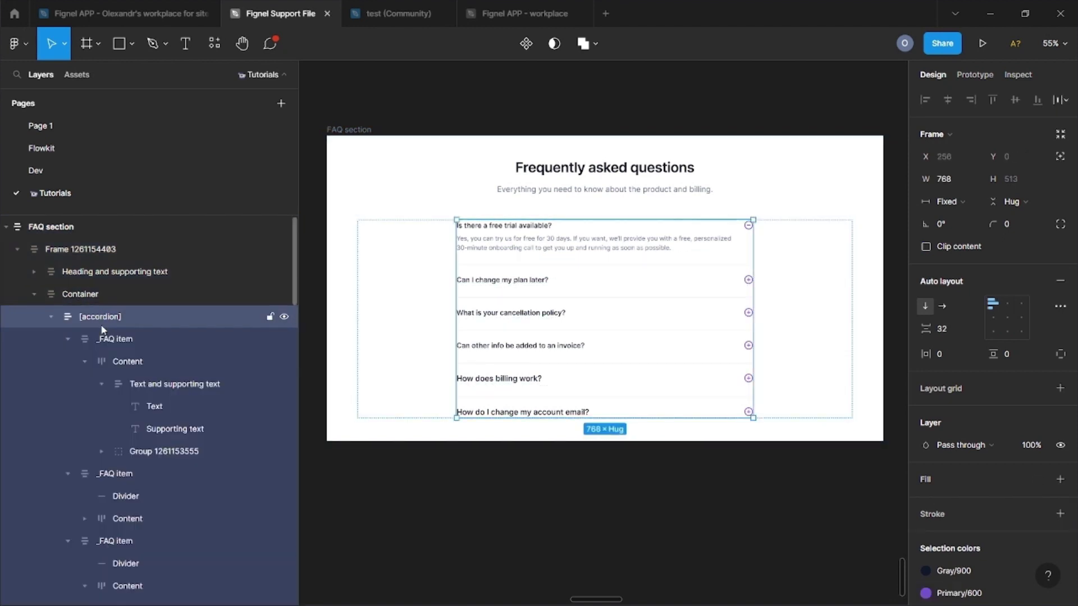
pyautogui.hotkey('ctrl', 'r')
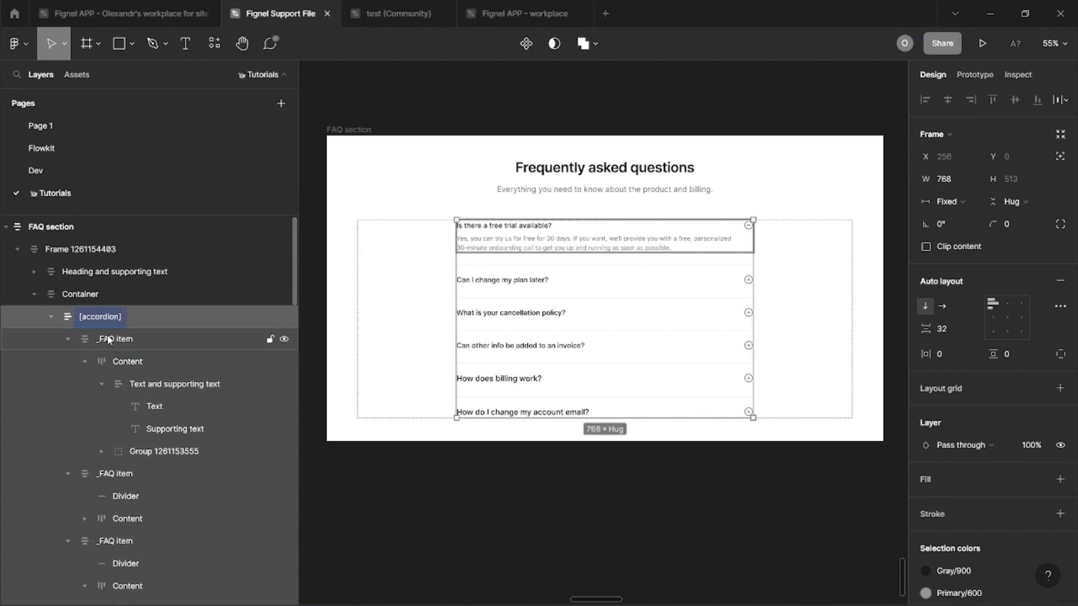
pyautogui.press('Return')
# Step: Inspect the first _FAQ item's content, supporting text and icon layers, then the second item
pyautogui.click(105, 340)
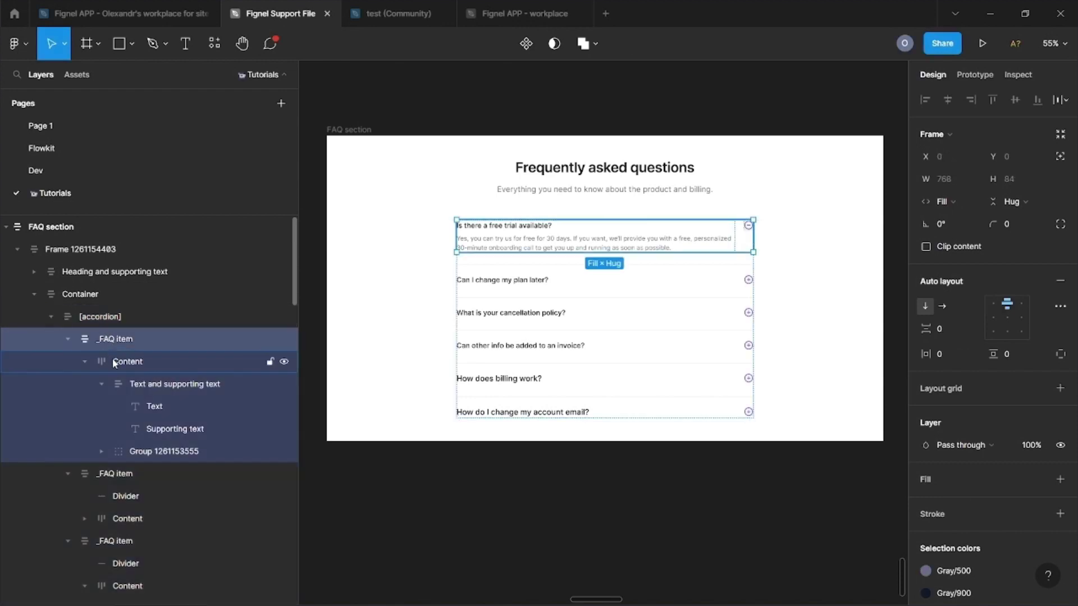
pyautogui.click(114, 362)
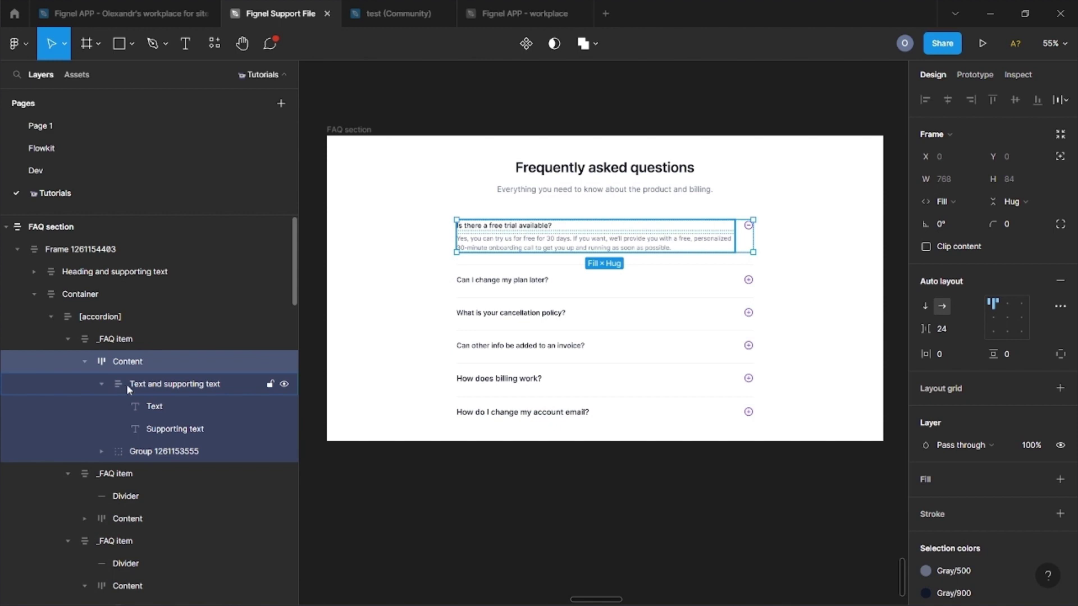
pyautogui.click(127, 384)
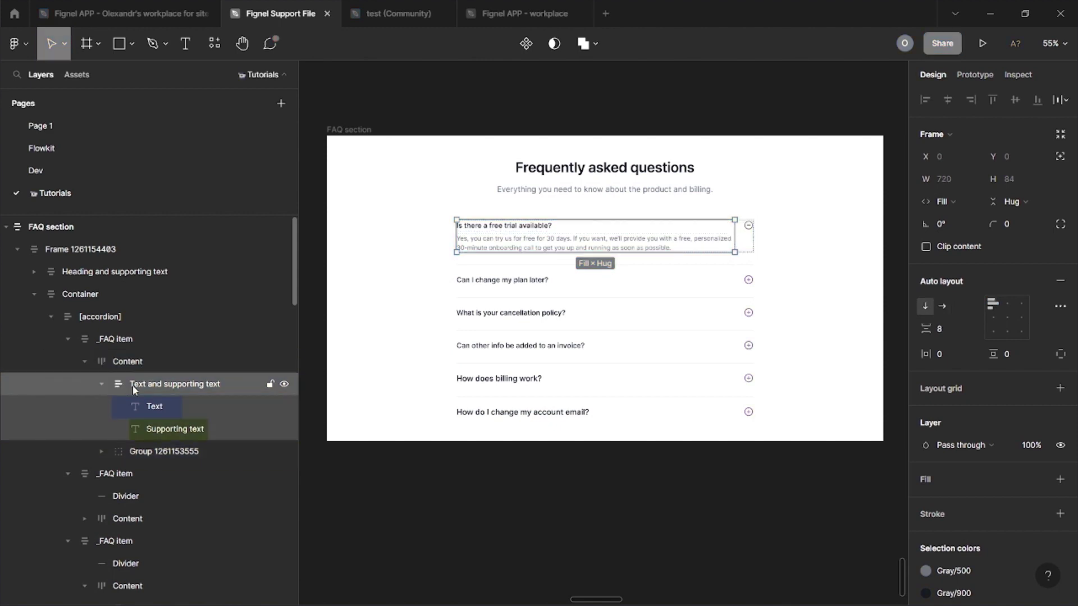
pyautogui.click(137, 429)
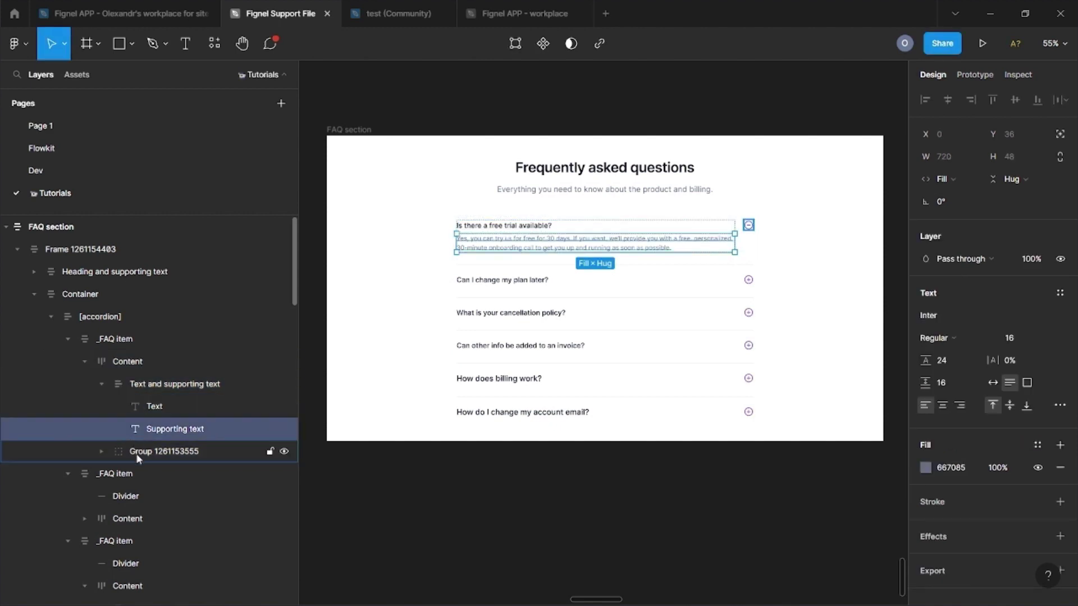
pyautogui.click(136, 456)
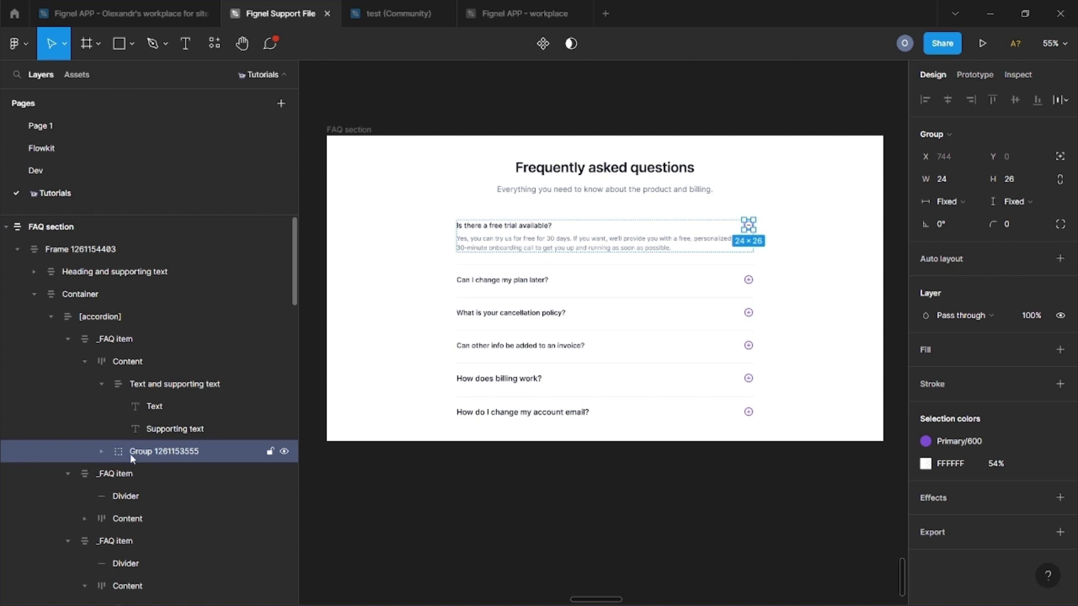
pyautogui.click(99, 475)
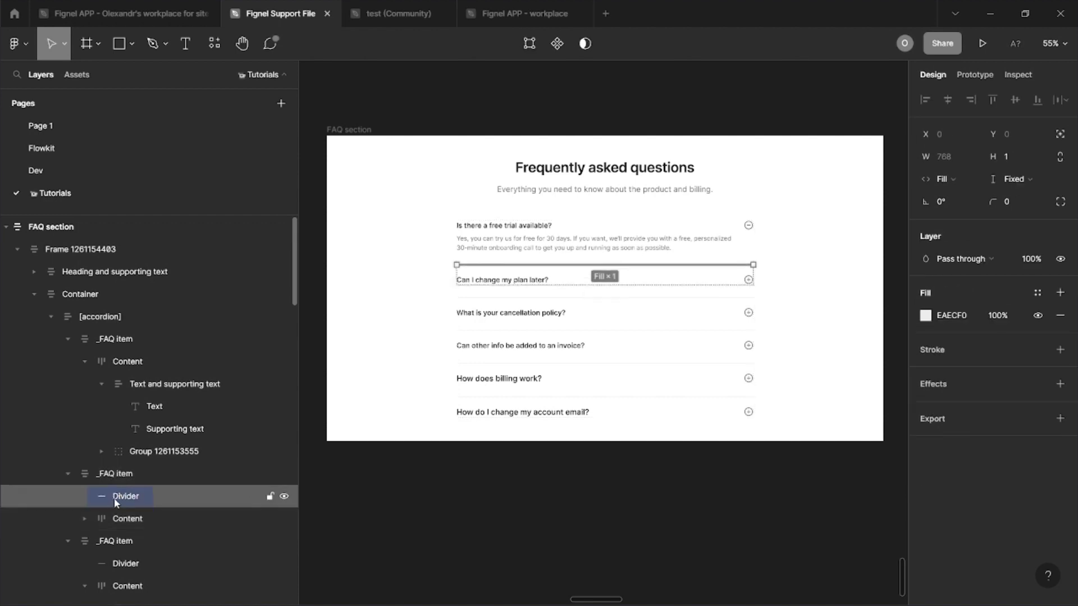
# Step: Export the FAQ section frame as an Elementor template with the Figma to Elementor plugin
pyautogui.click(464, 178)
pyautogui.click(361, 130)
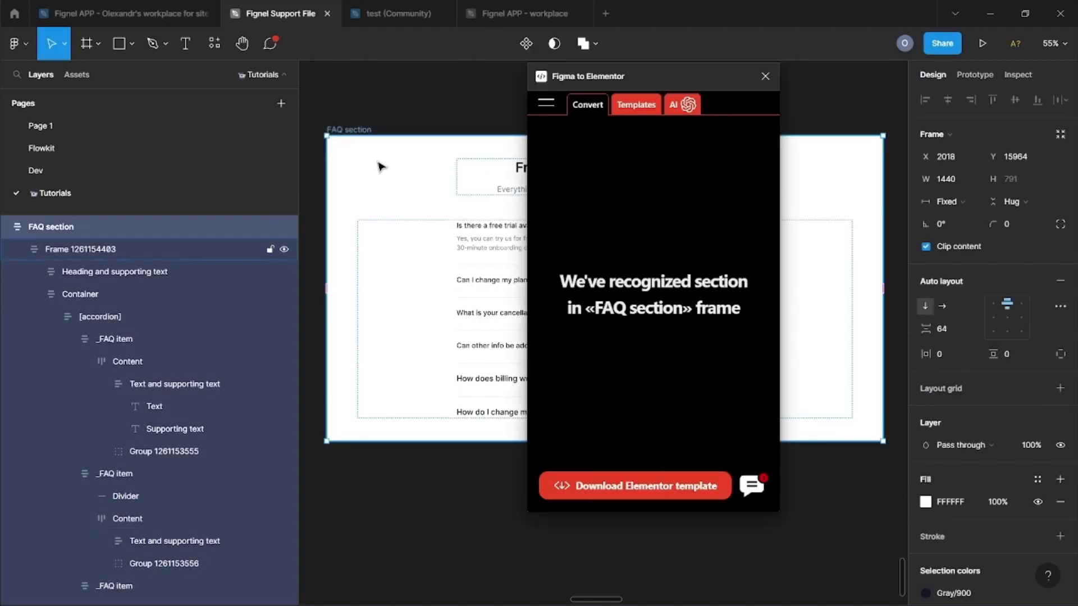
pyautogui.click(610, 487)
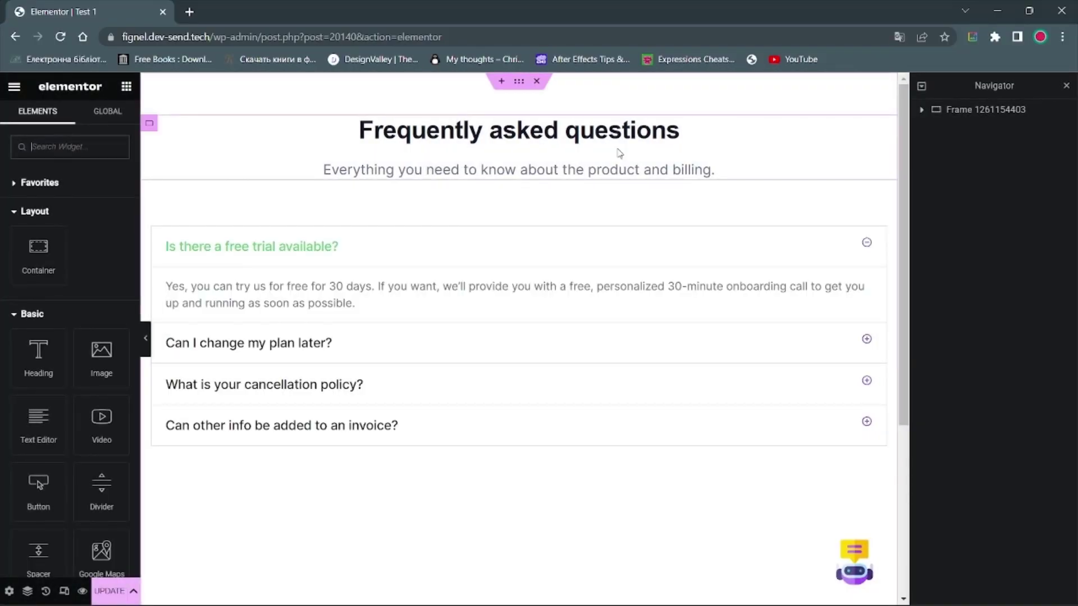
pyautogui.click(922, 110)
pyautogui.click(929, 153)
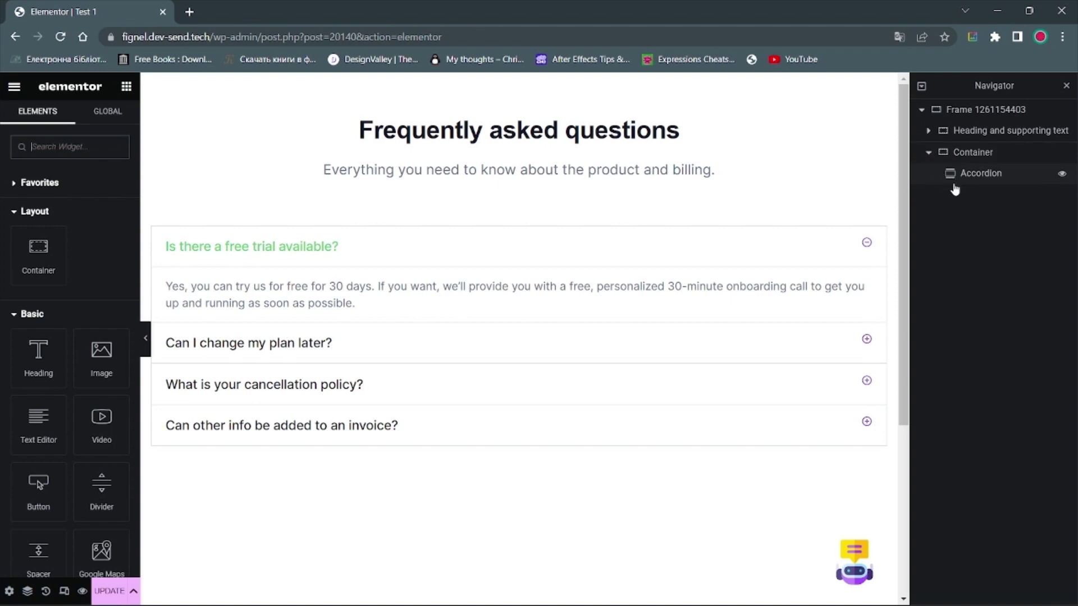
pyautogui.click(954, 178)
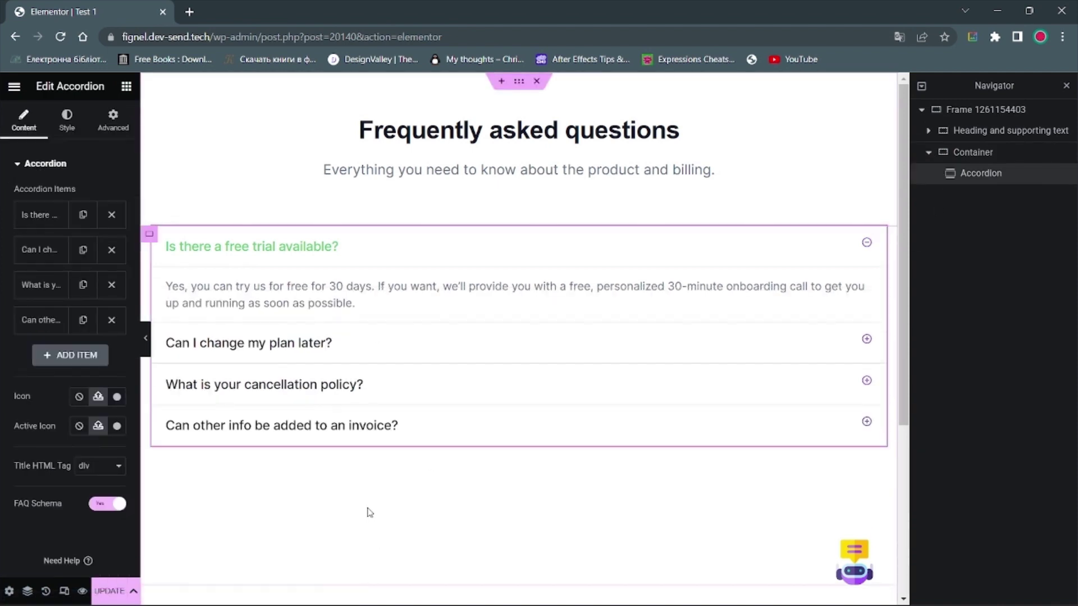
pyautogui.click(312, 393)
pyautogui.click(309, 395)
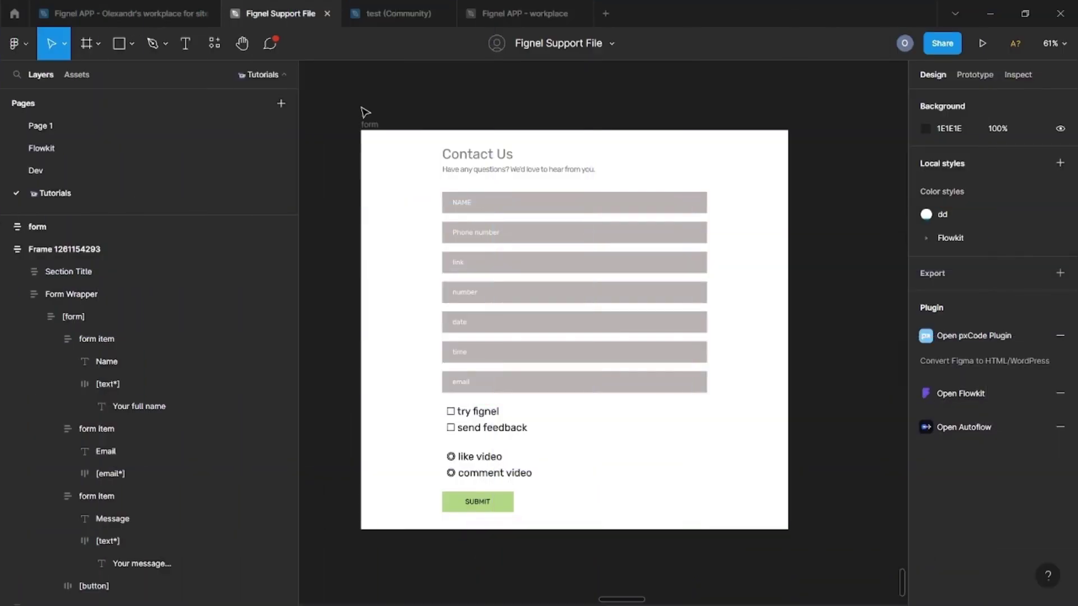
# Step: Select the form frame and expand its text and [form] layers
pyautogui.click(366, 124)
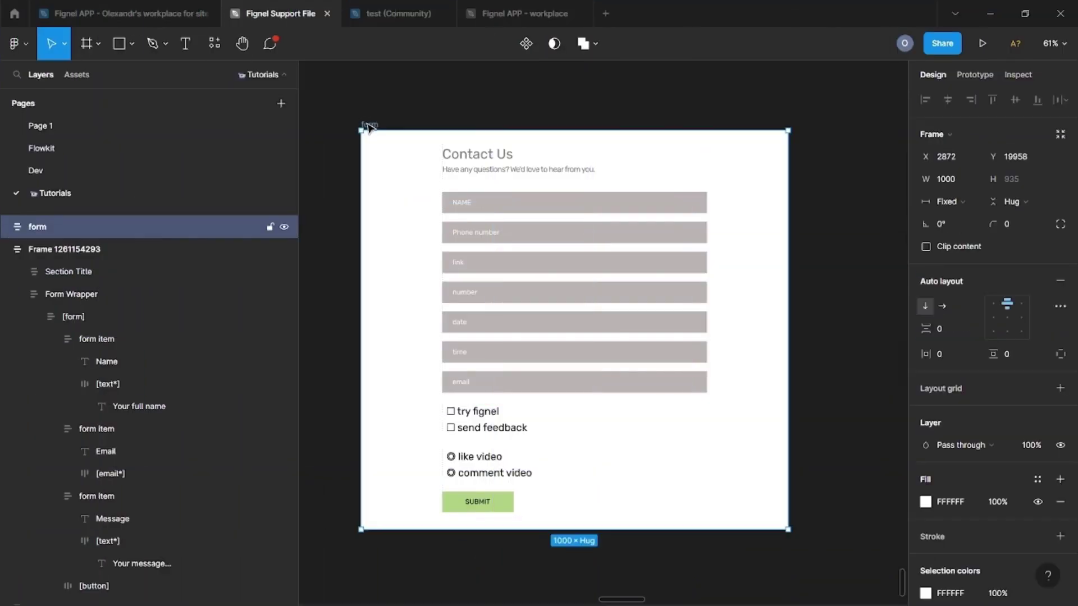
pyautogui.click(5, 227)
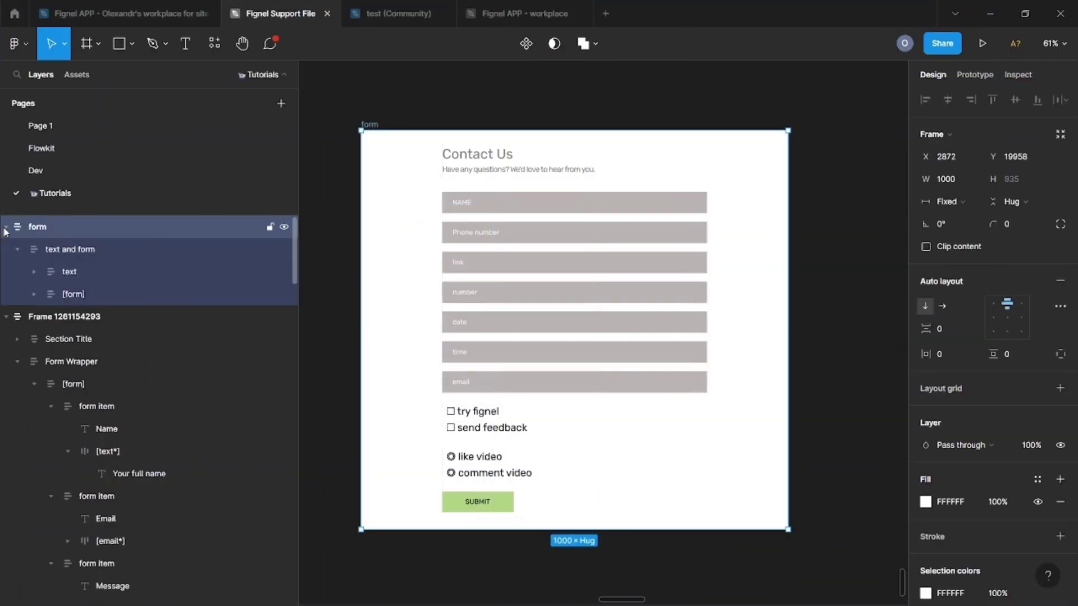
pyautogui.click(80, 253)
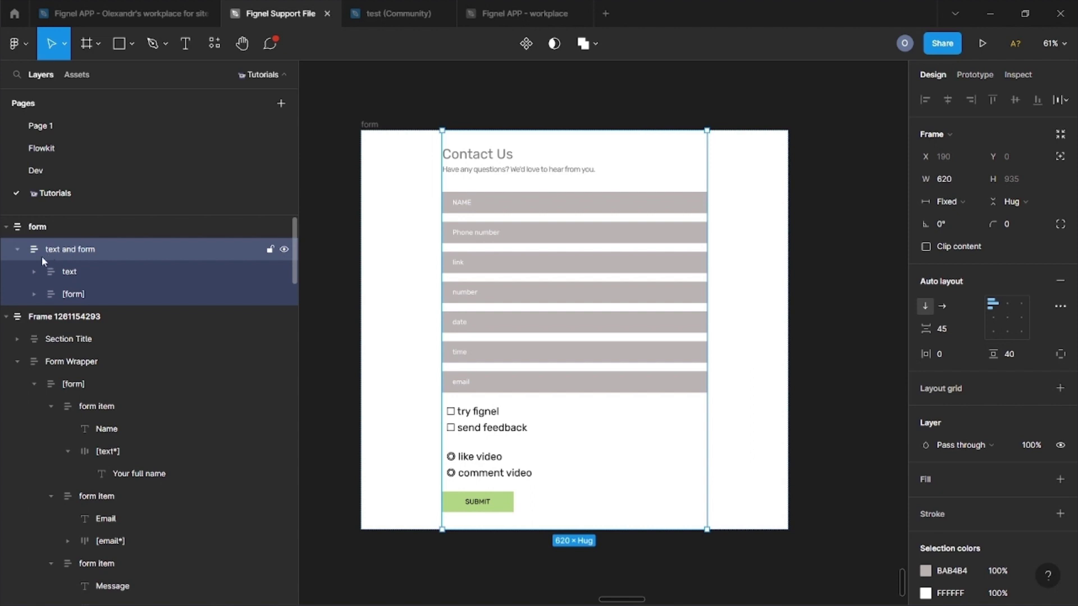
pyautogui.click(33, 294)
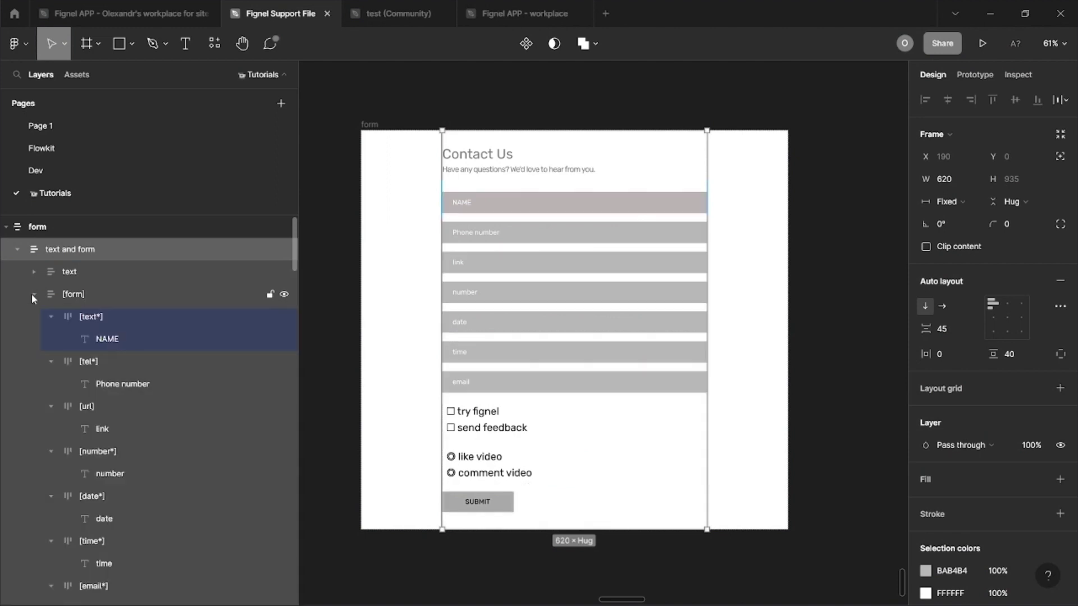
# Step: Inspect the NAME, Phone number, link, number, date and time input layers
pyautogui.click(99, 318)
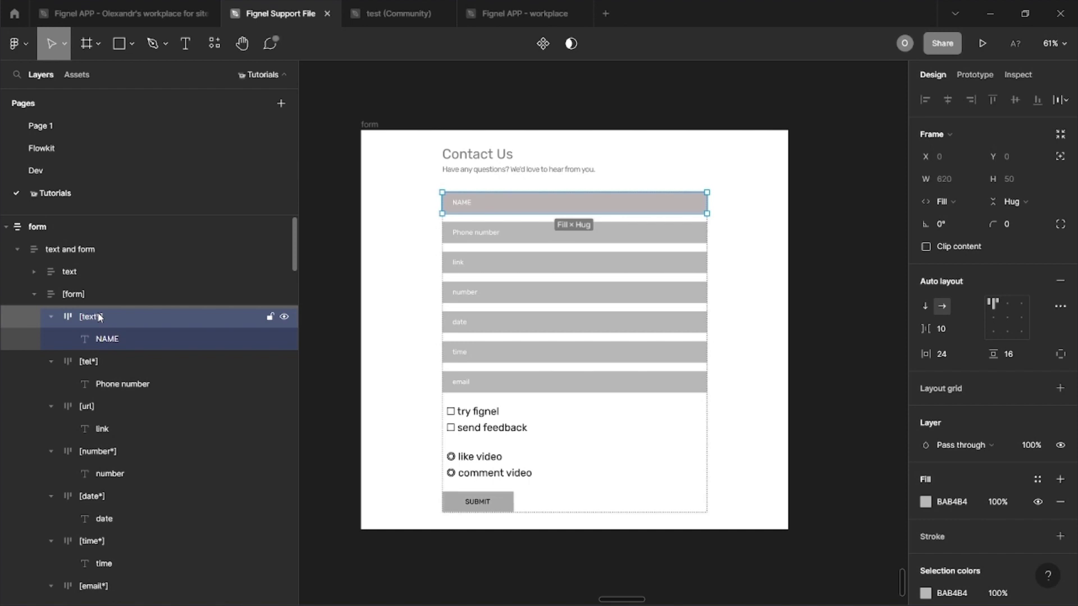
pyautogui.click(62, 363)
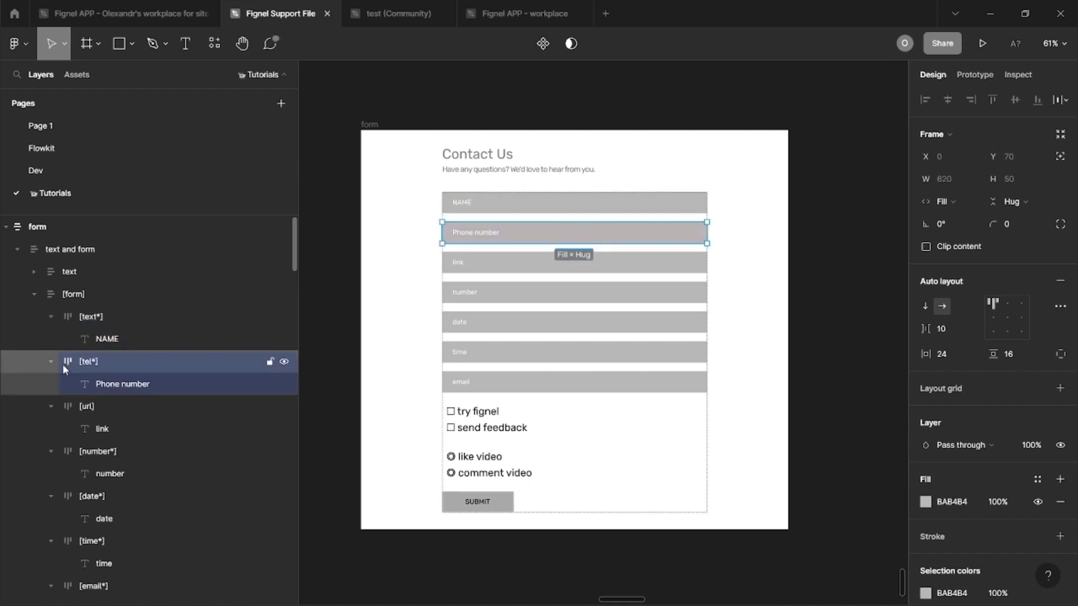
pyautogui.click(72, 409)
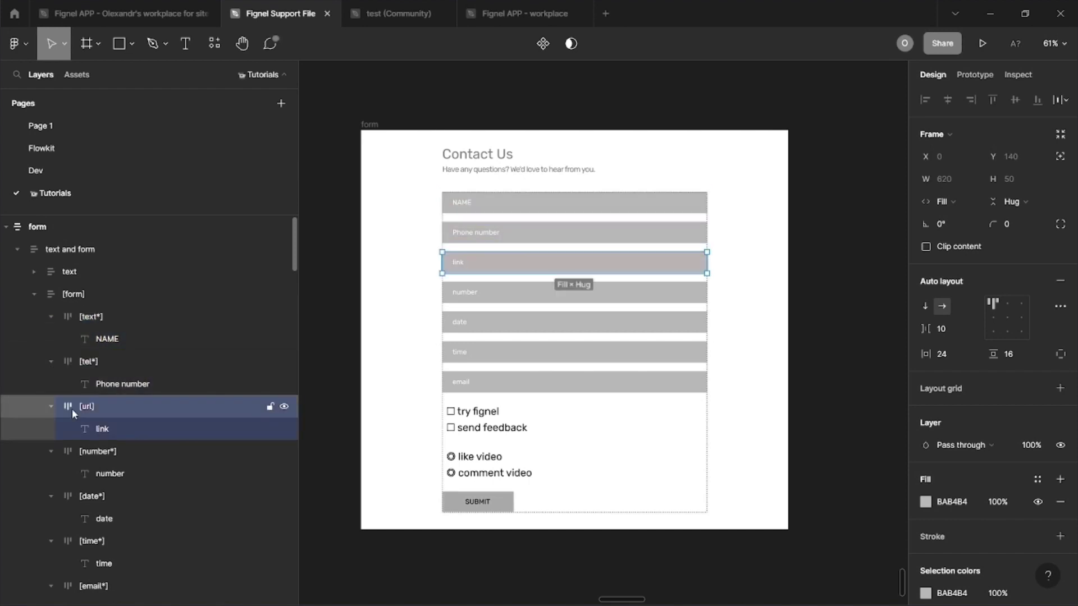
pyautogui.click(80, 455)
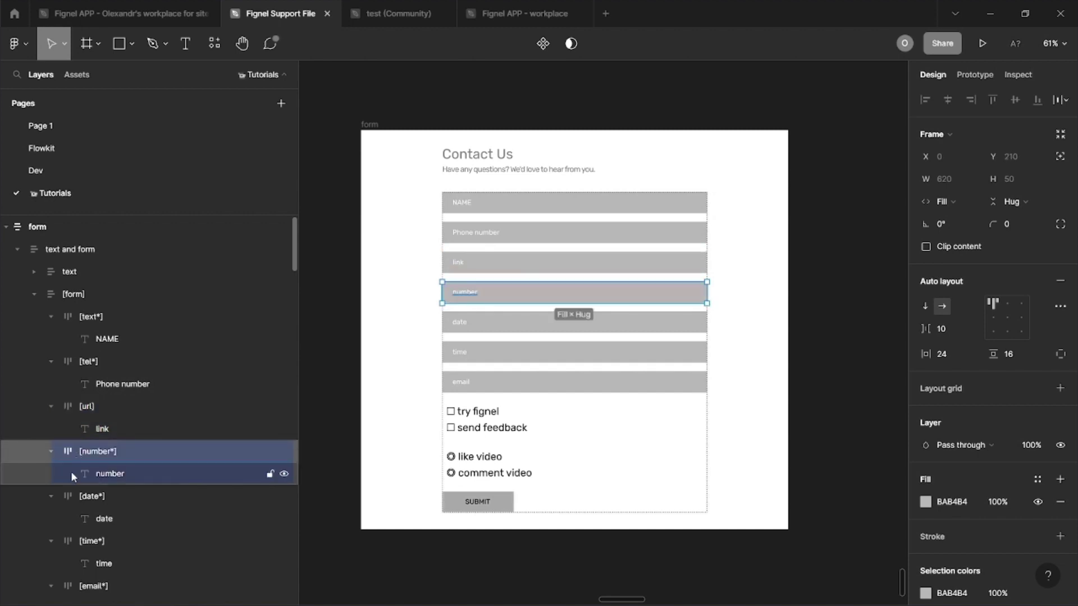
pyautogui.click(73, 498)
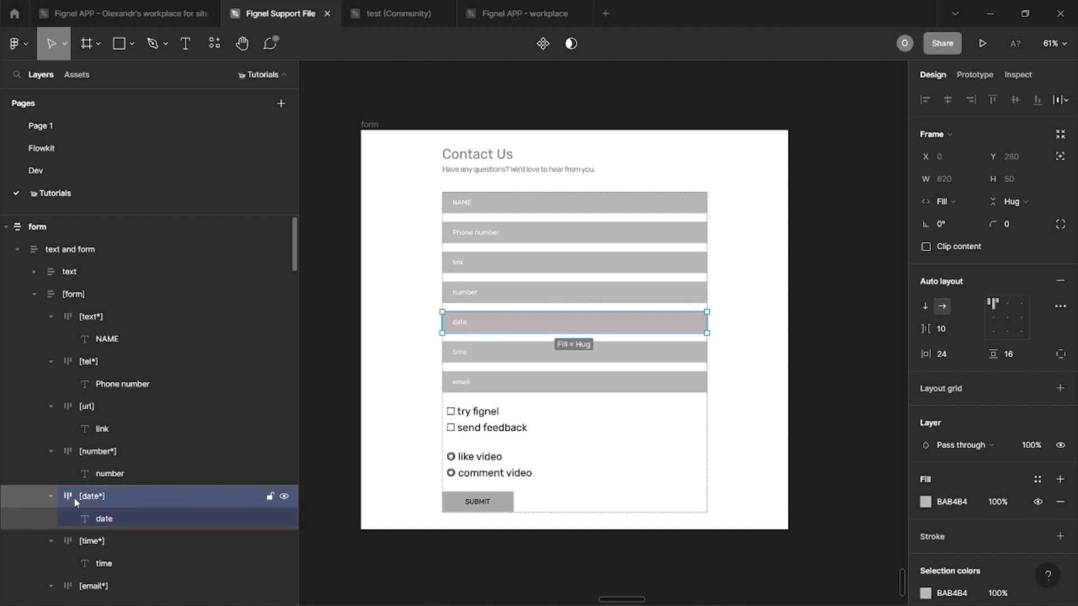
pyautogui.click(72, 541)
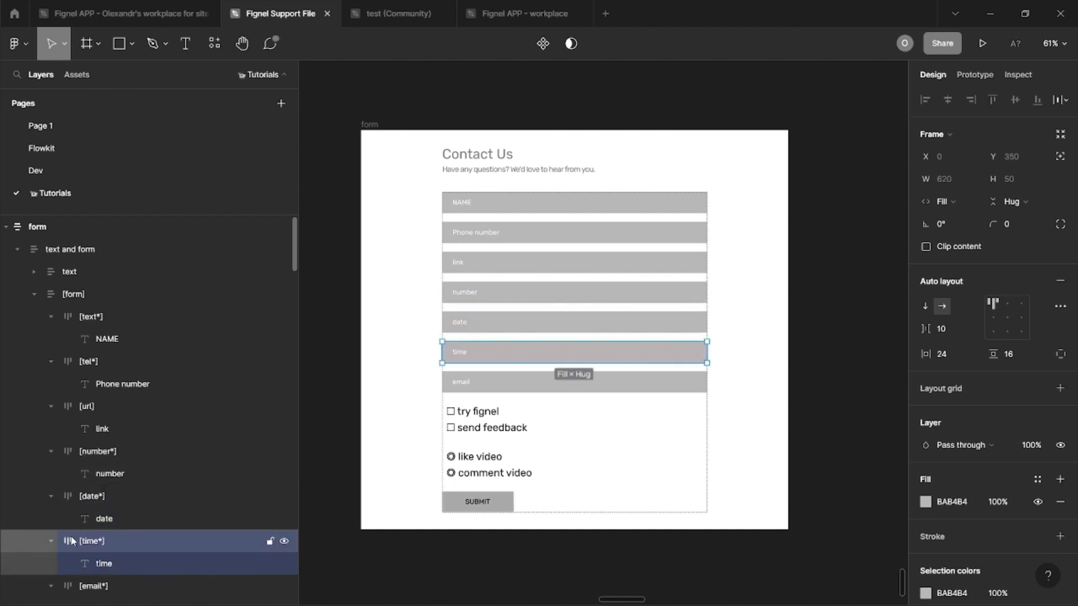
# Step: Inspect the email field, [checkbox] group and [radio] options layers
pyautogui.scroll(-2, 72, 541)
pyautogui.click(80, 516)
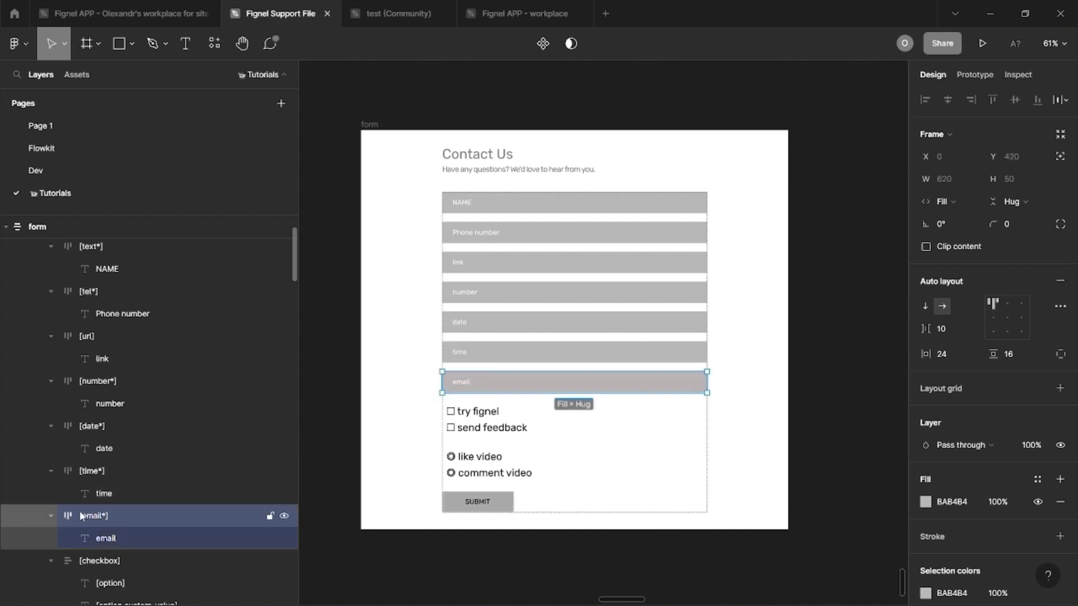
pyautogui.scroll(-2, 80, 516)
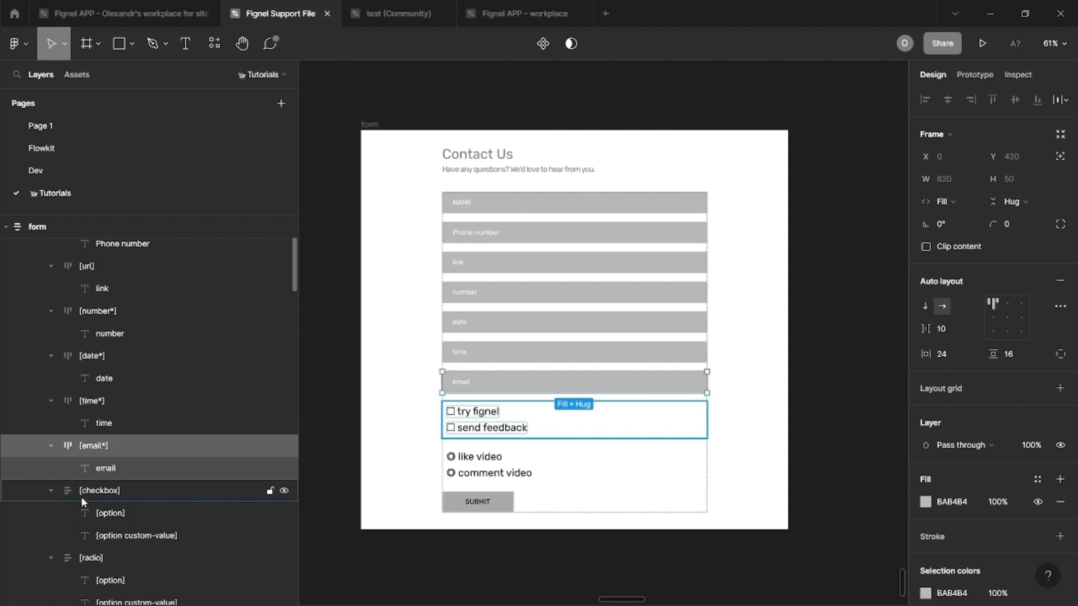
pyautogui.click(81, 497)
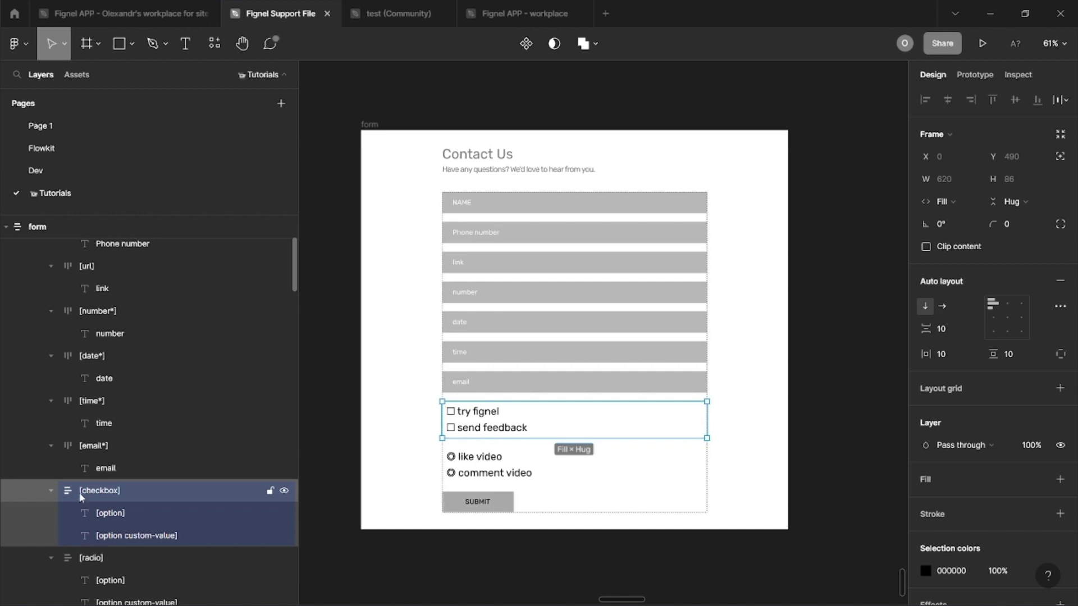
pyautogui.scroll(-1, 75, 490)
pyautogui.scroll(-4, 62, 489)
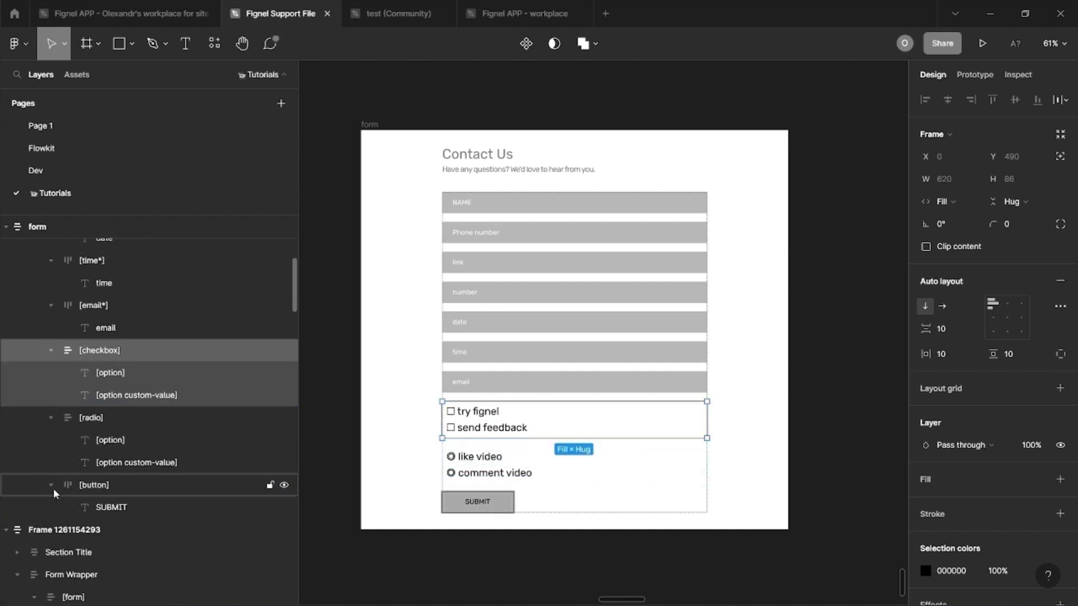
pyautogui.click(74, 416)
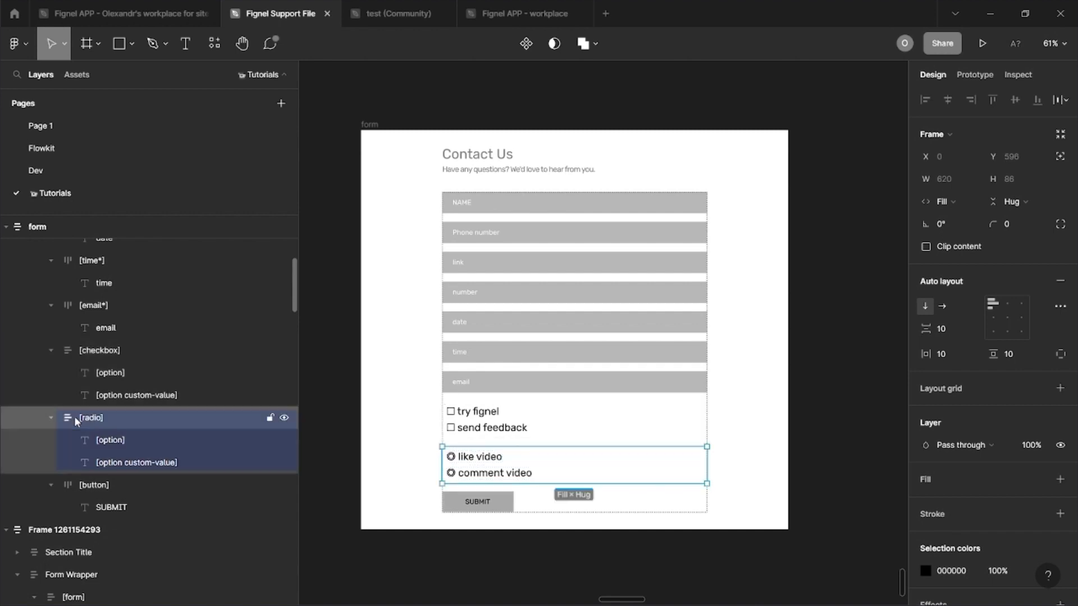
# Step: Launch Figma to Elementor (Ctrl+Alt+P) and select the whole form frame, detected as 12 sections
pyautogui.hotkey('ctrl', 'alt', 'p')
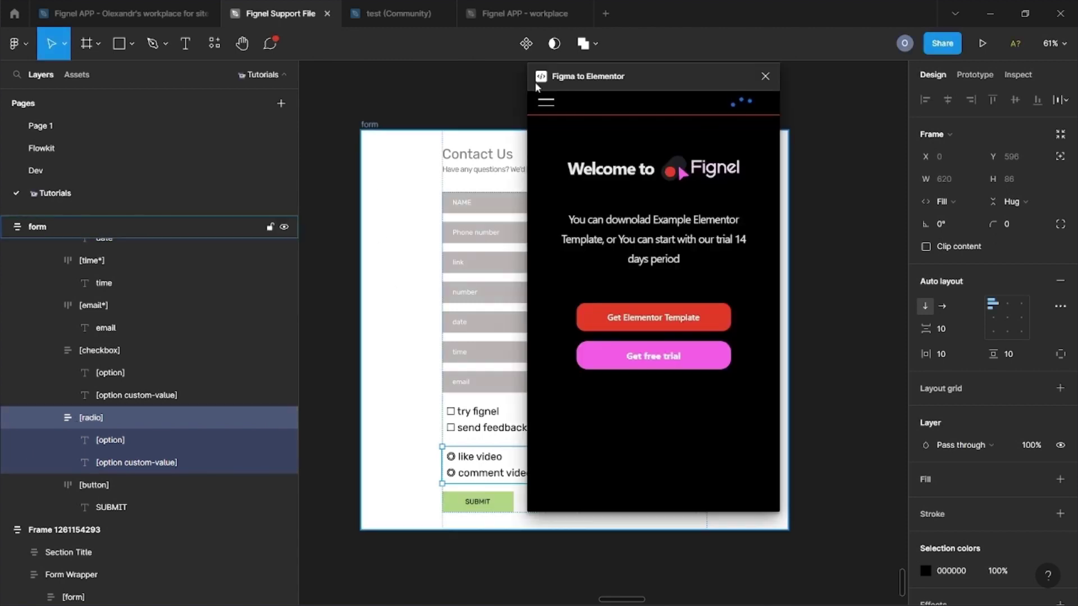
pyautogui.moveTo(590, 81); pyautogui.dragTo(783, 110)
pyautogui.click(369, 124)
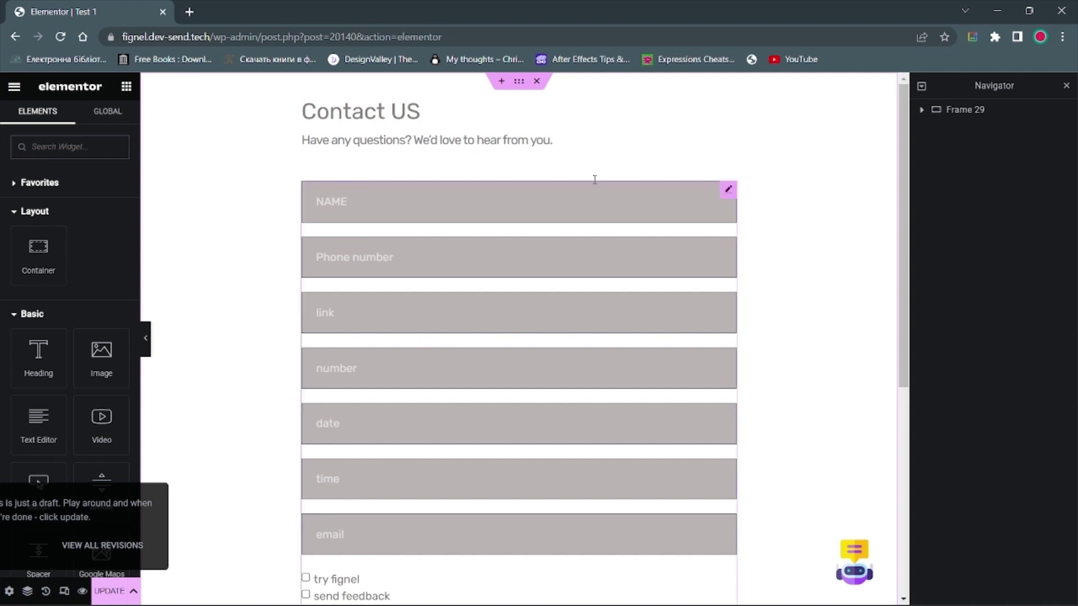
# Step: Try the NAME, Phone number and link fields and raise the number field to 5
pyautogui.click(329, 208)
pyautogui.click(335, 274)
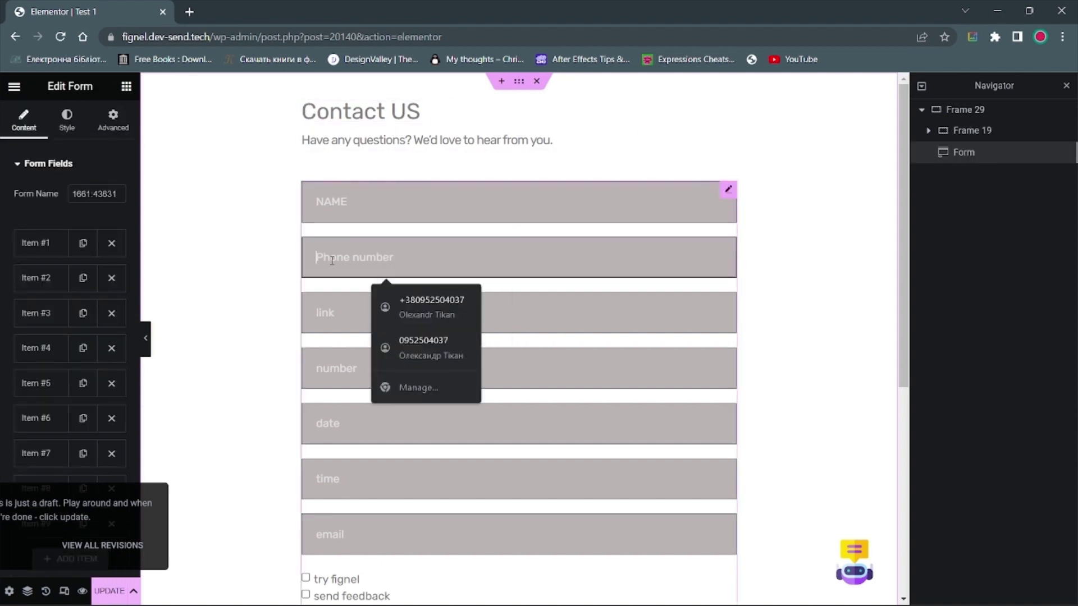
pyautogui.click(334, 313)
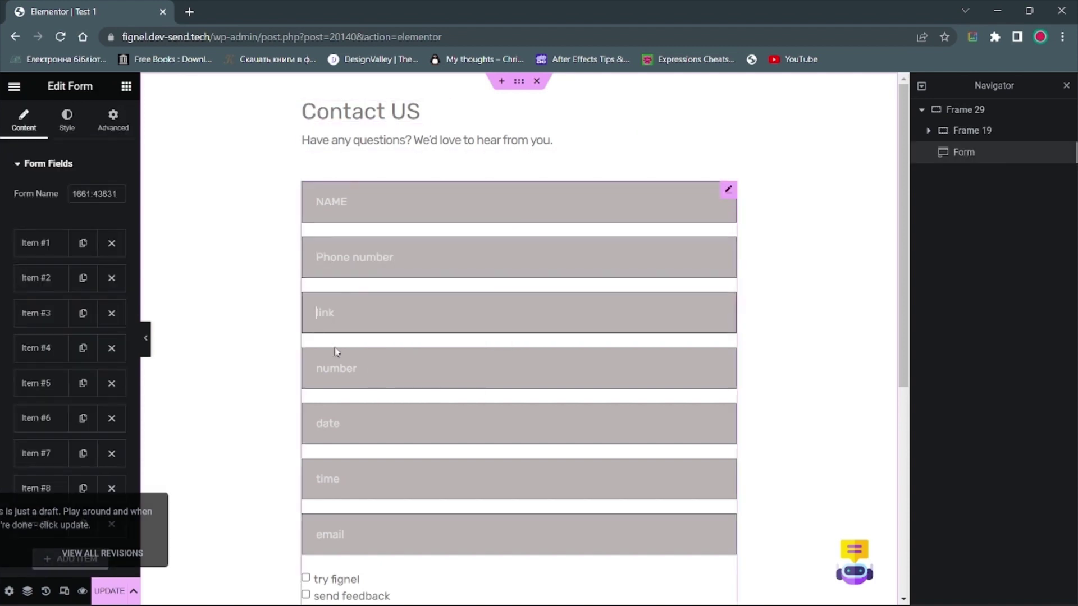
pyautogui.click(337, 363)
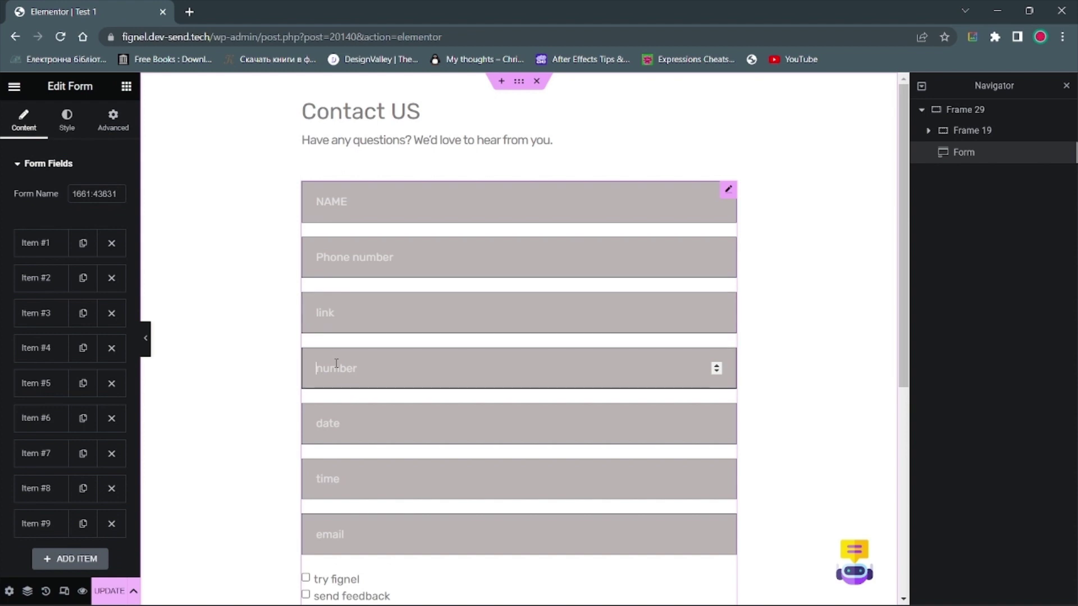
pyautogui.click(718, 365)
pyautogui.click(719, 366)
# Step: Pick 2023-04-19 in the date field and set the time to 00:07
pyautogui.click(400, 429)
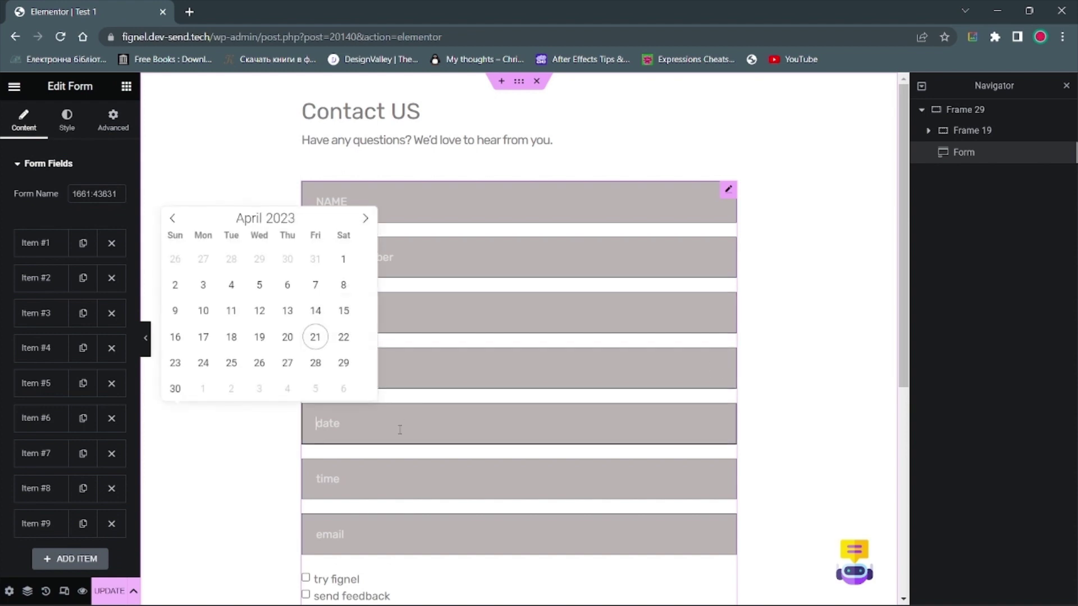
pyautogui.click(259, 337)
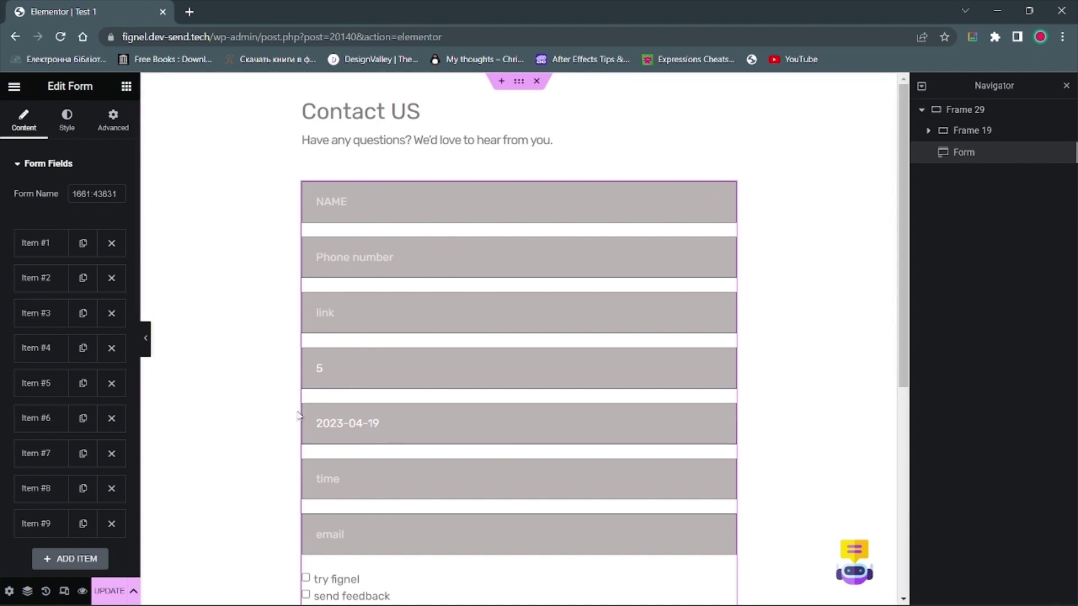
pyautogui.click(401, 478)
pyautogui.scroll(-2, 147, 342)
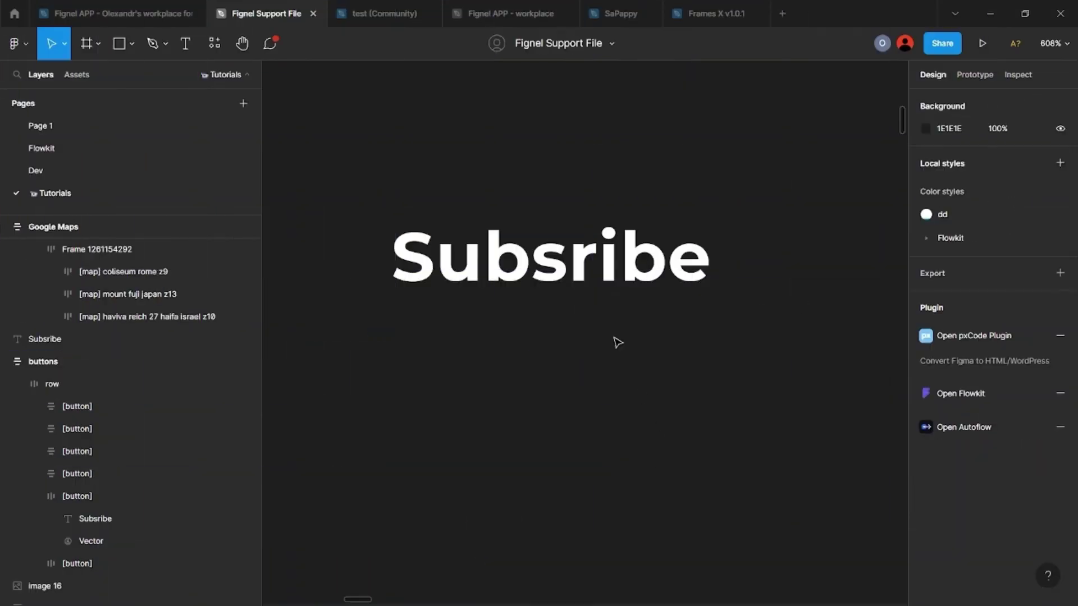
# Step: Wrap the Subsribe text in an auto-layout frame, centred, with 0 padding and 0 spacing
pyautogui.click(573, 279)
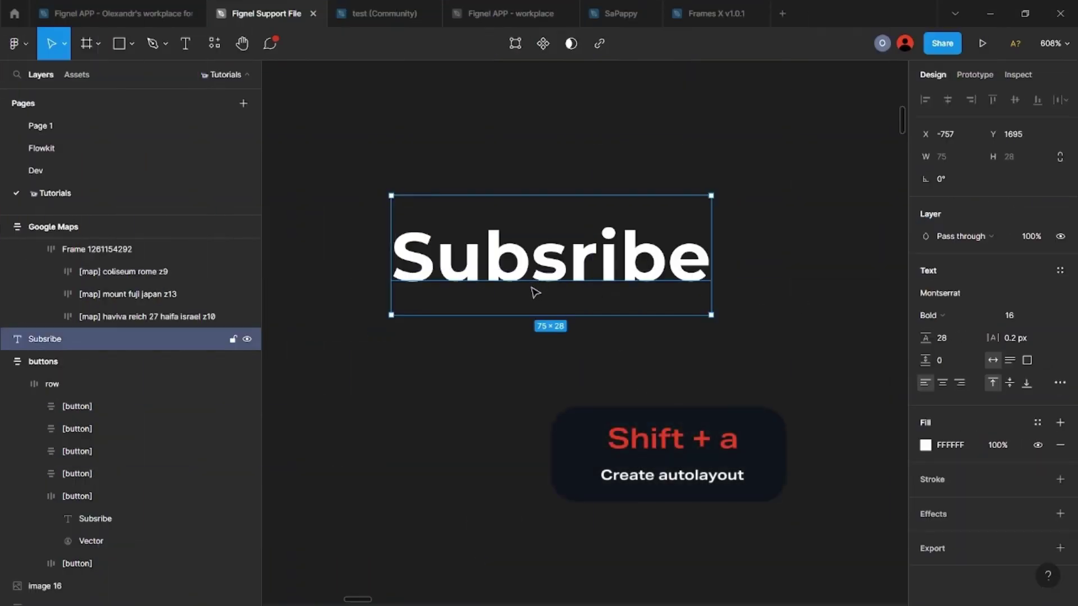
pyautogui.hotkey('shift', 'a')
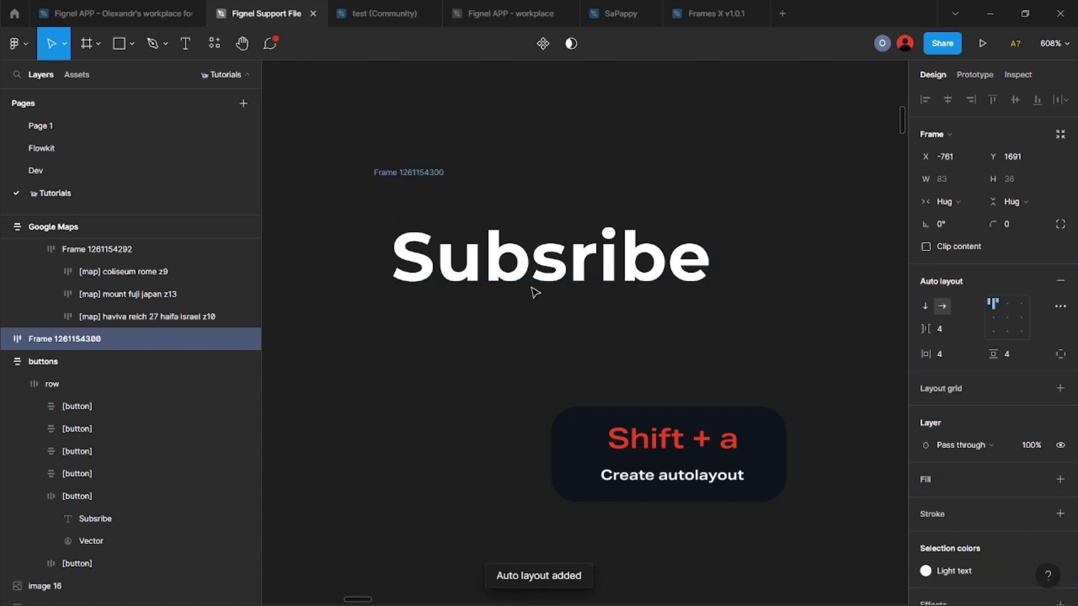
pyautogui.click(1012, 321)
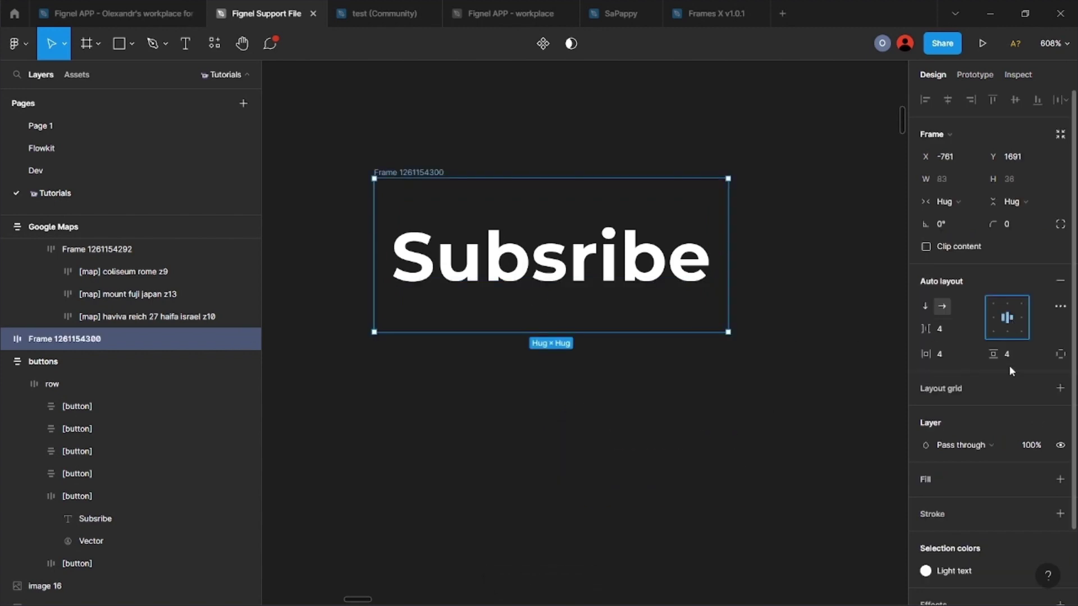
pyautogui.click(944, 358)
pyautogui.write('0')
pyautogui.click(946, 328)
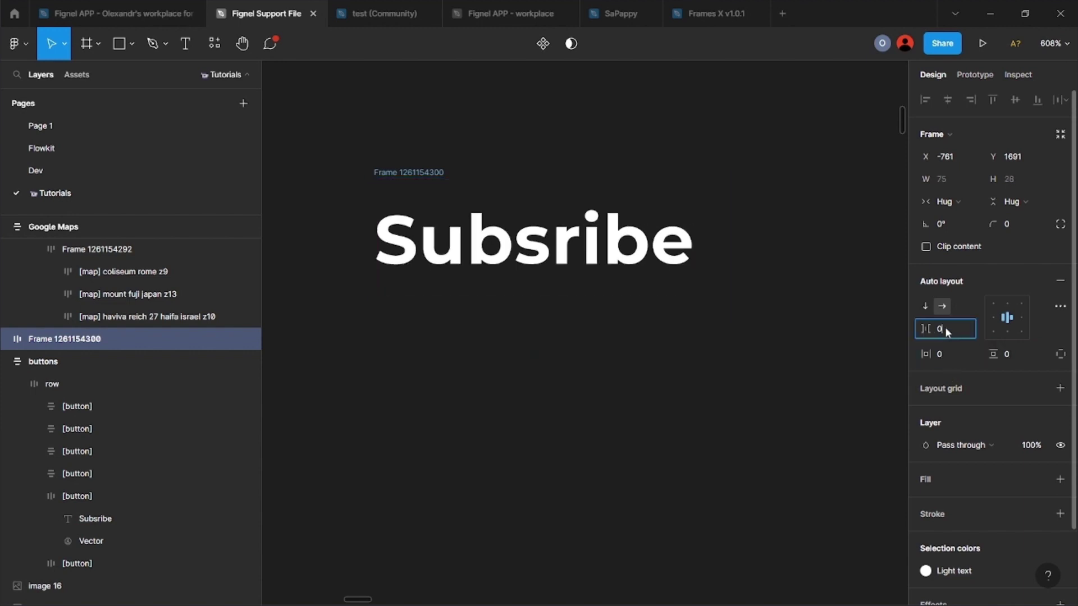
pyautogui.press('Return')
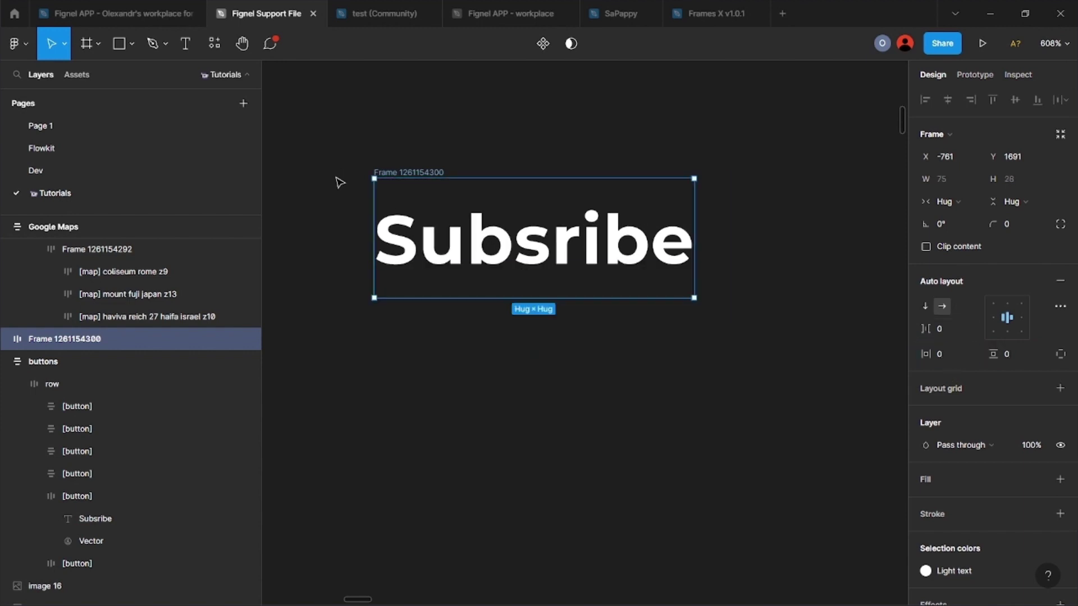
# Step: Rename the new frame layer to [button]
pyautogui.doubleClick(54, 340)
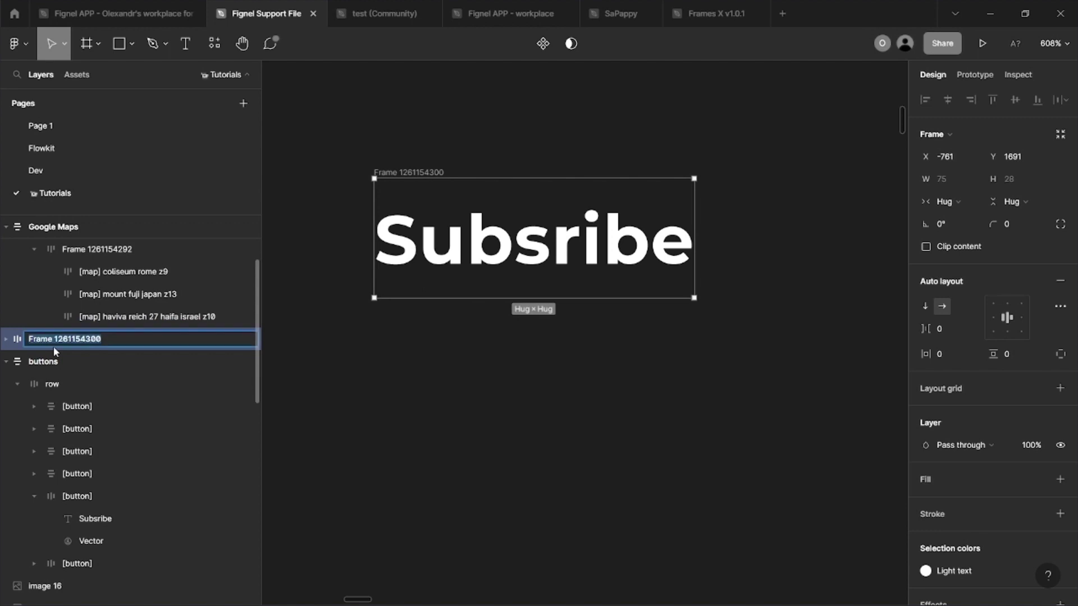
pyautogui.write('u')
pyautogui.write('button]')
pyautogui.press('Return')
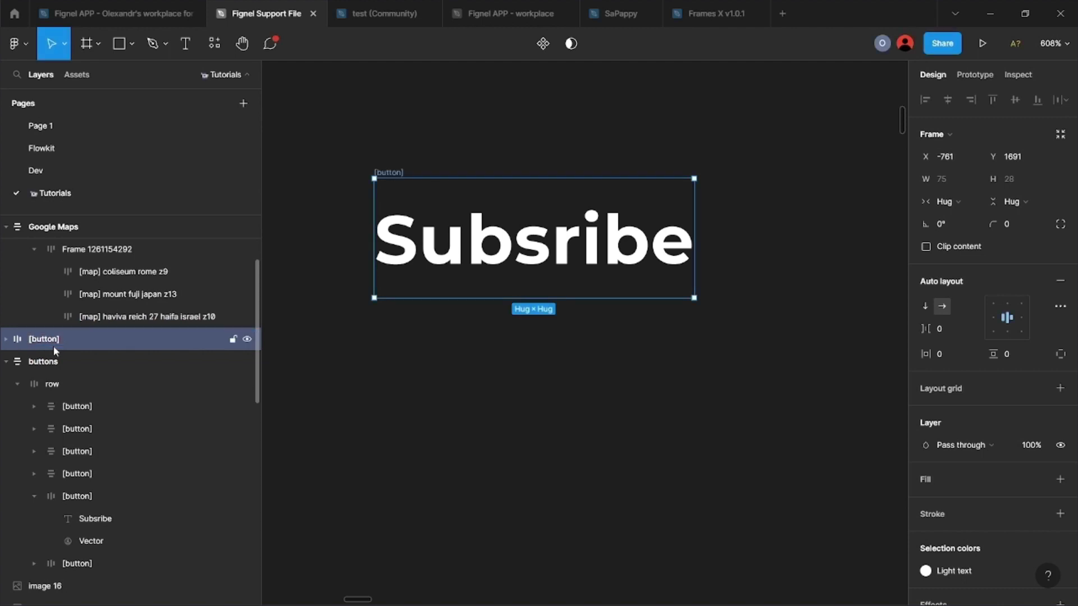
pyautogui.click(345, 374)
pyautogui.scroll(-5, 344, 374)
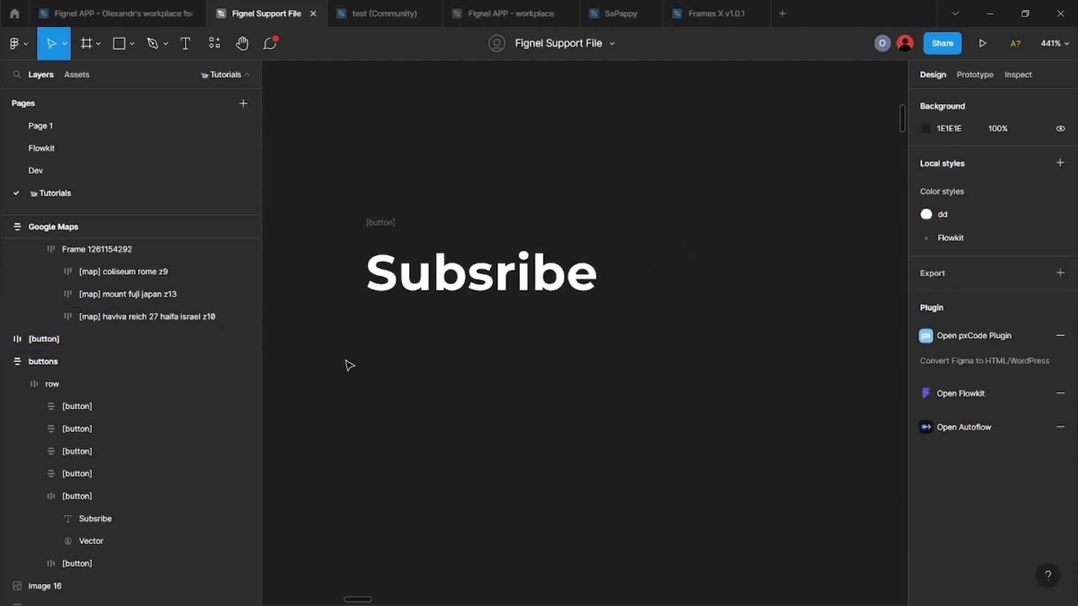
# Step: Duplicate the button into an underlined variant: Flowkit/Green bottom-only stroke, bottom padding 1
pyautogui.click(332, 264)
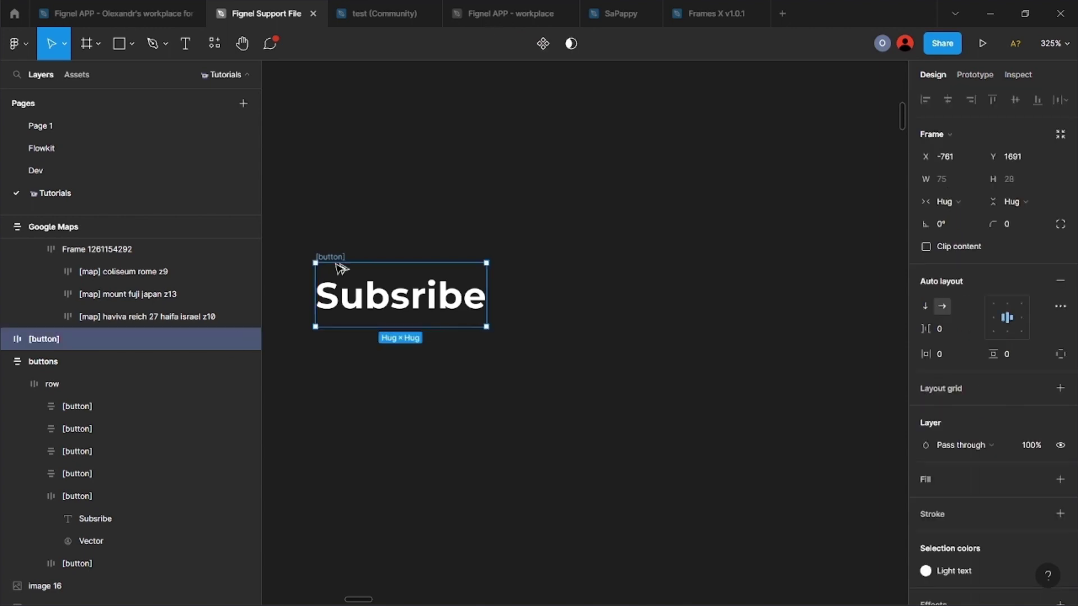
pyautogui.moveTo(333, 265); pyautogui.dragTo(530, 291)
pyautogui.click(1044, 513)
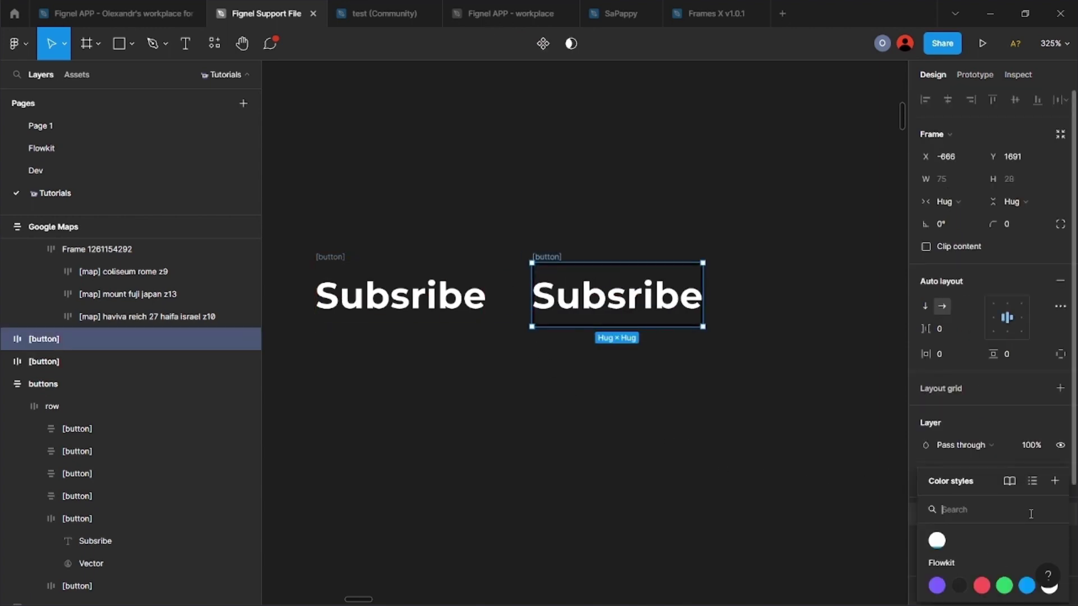
pyautogui.click(1002, 580)
pyautogui.scroll(-2, 965, 449)
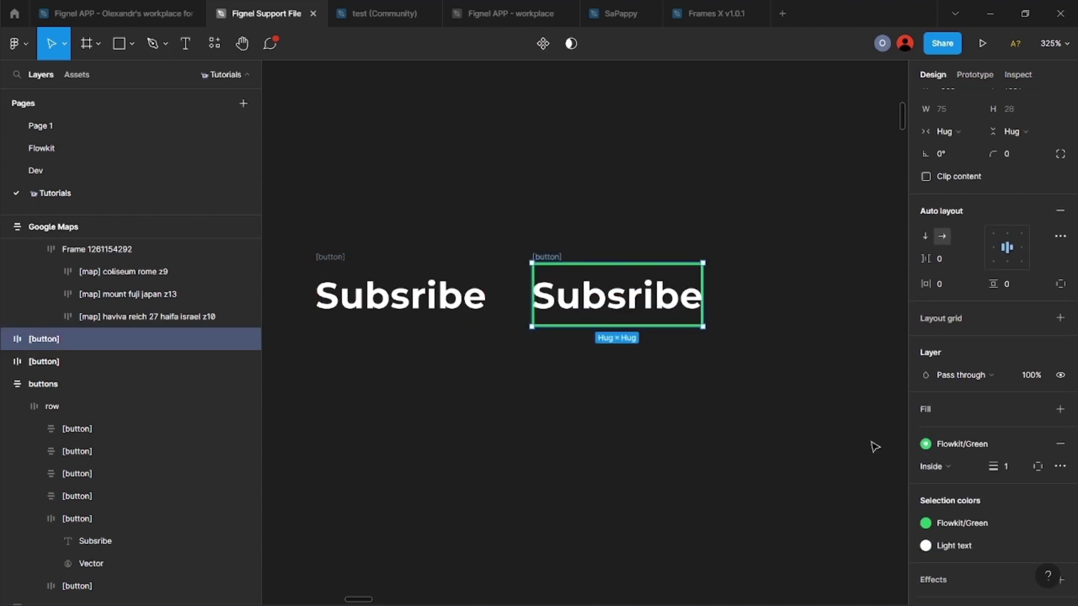
pyautogui.click(1060, 283)
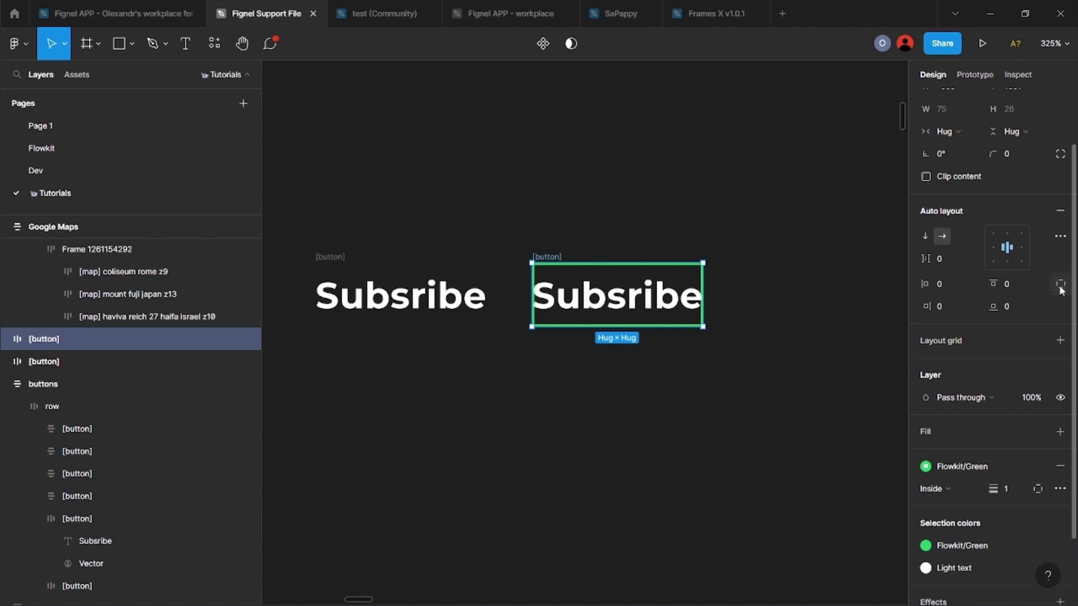
pyautogui.click(1020, 310)
pyautogui.write('1')
pyautogui.press('Return')
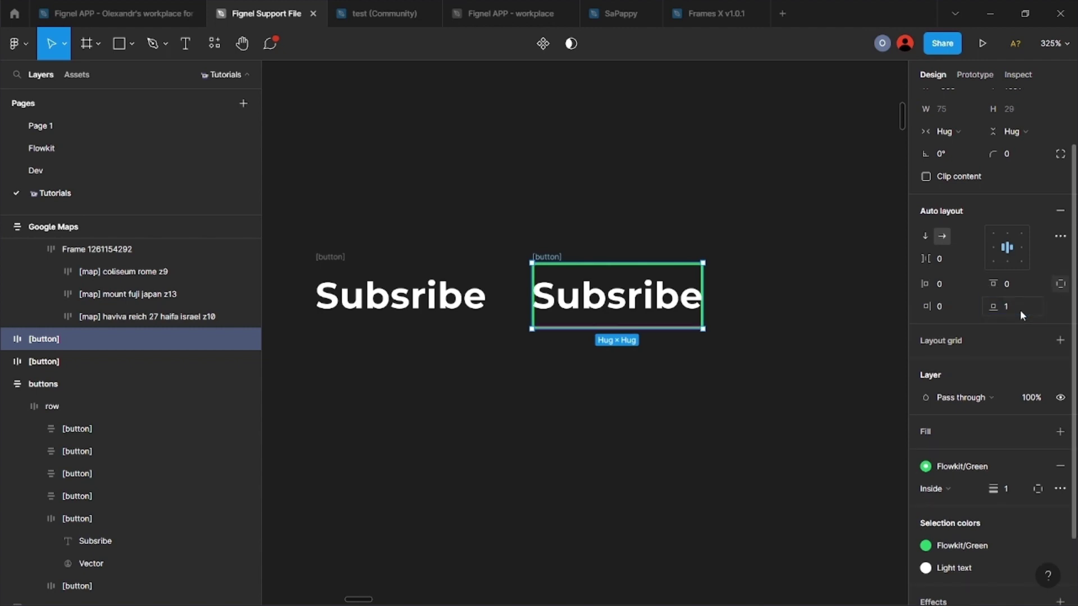
pyautogui.click(1040, 489)
pyautogui.click(1035, 523)
pyautogui.press('Escape')
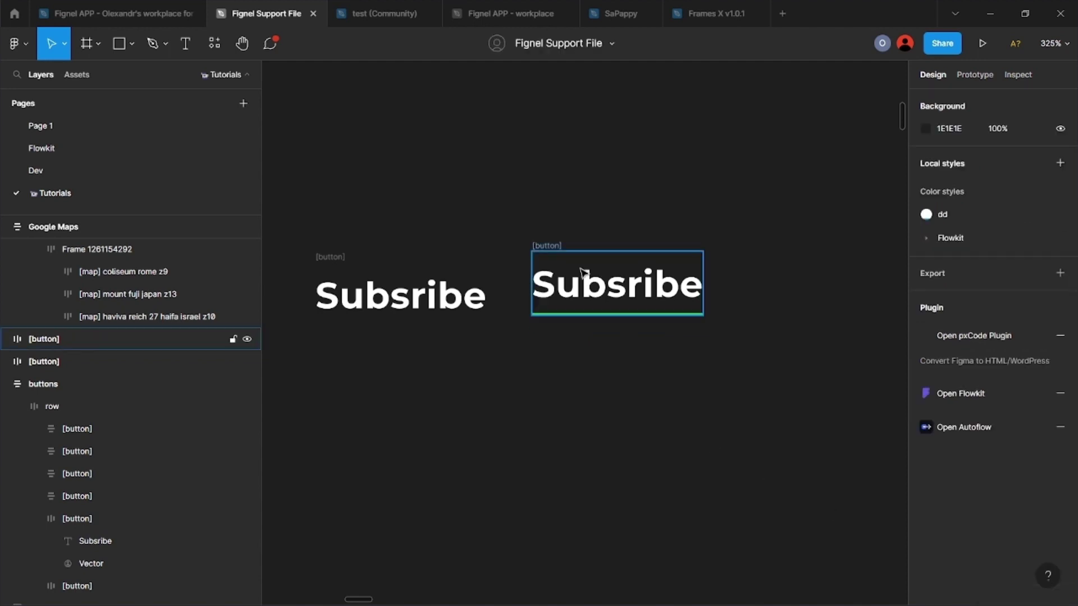
# Step: Copy the underlined button to the right
pyautogui.click(546, 245)
pyautogui.click(570, 404)
pyautogui.scroll(-1, 568, 403)
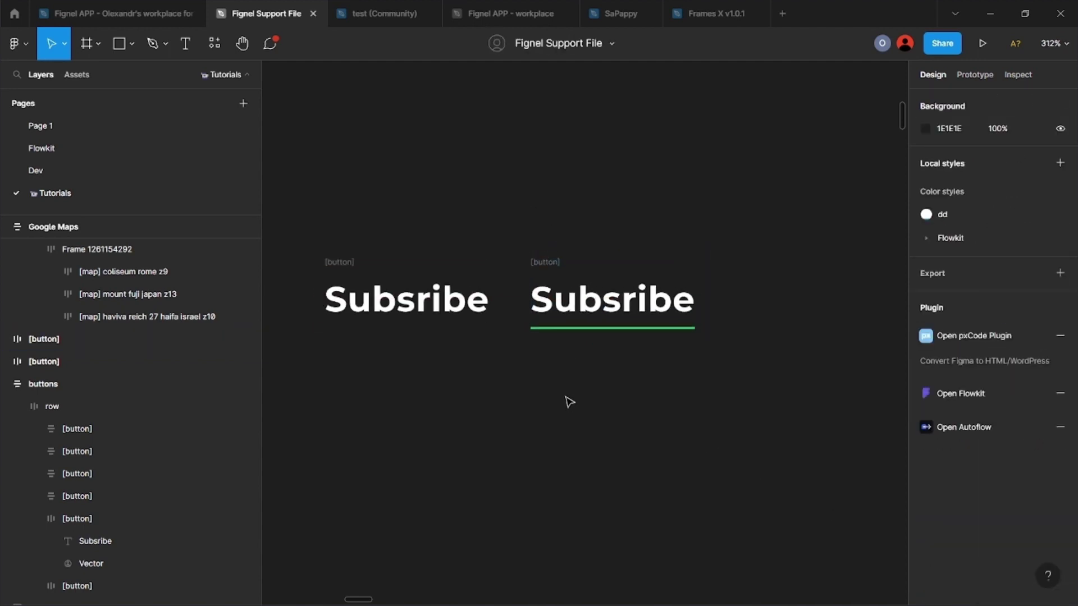
pyautogui.moveTo(542, 269); pyautogui.dragTo(730, 270)
pyautogui.hscroll(2, 706, 385)
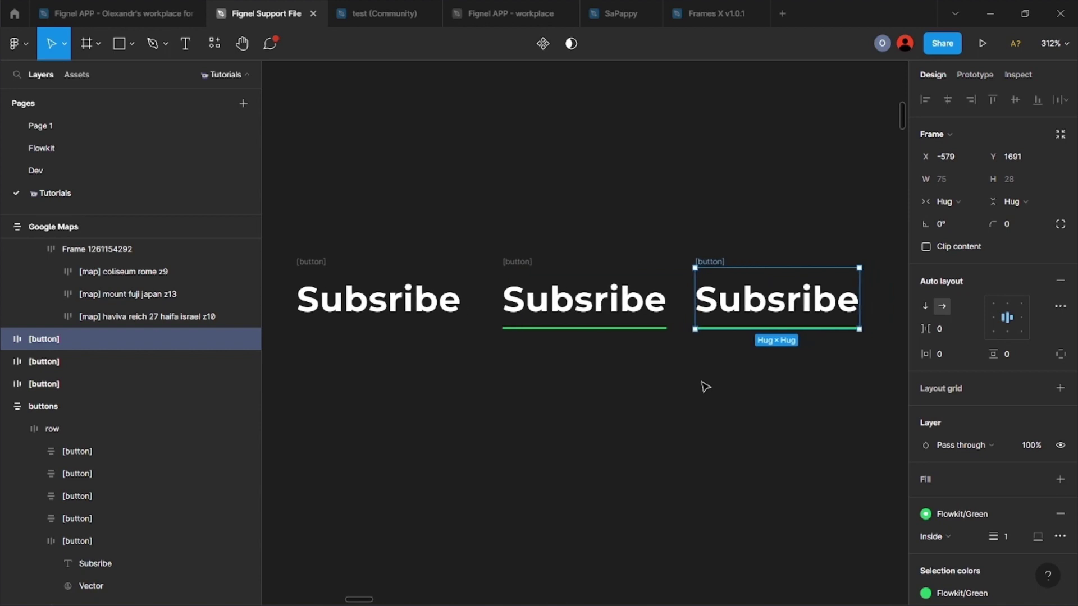
# Step: Give the copy padding 2 horizontally and vertically, an all-sides stroke and corner radius 6
pyautogui.click(953, 359)
pyautogui.write('2')
pyautogui.press('Return')
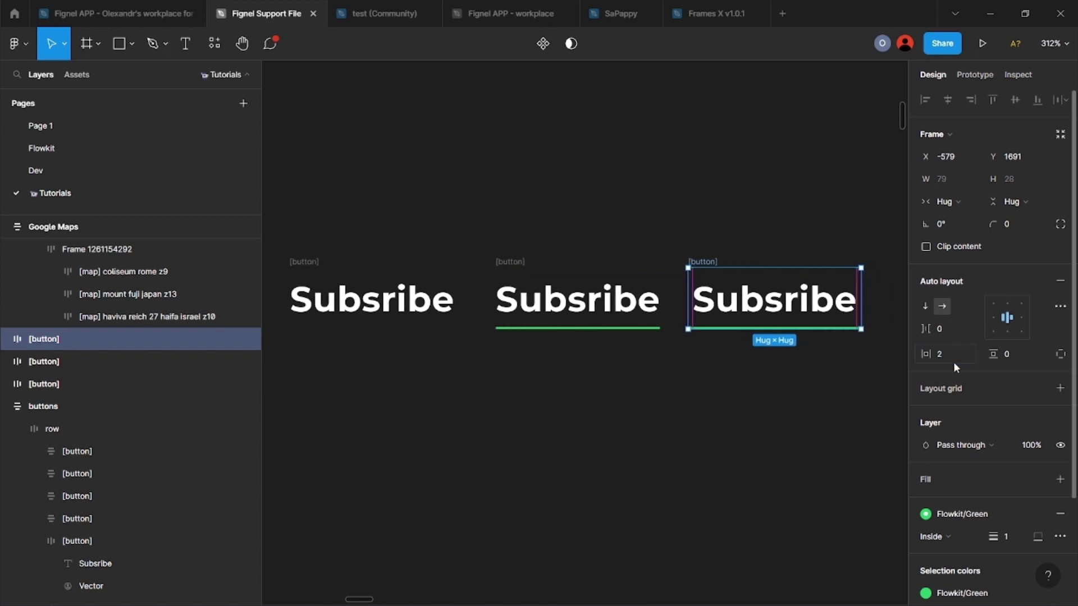
pyautogui.click(1025, 356)
pyautogui.write('2')
pyautogui.press('Return')
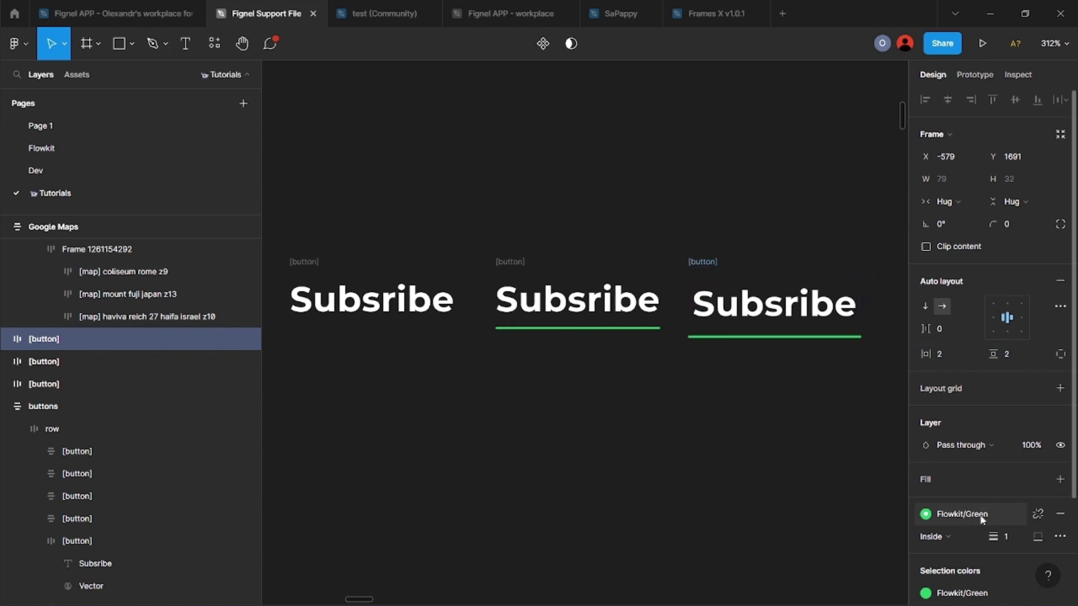
pyautogui.click(1039, 537)
pyautogui.click(1023, 489)
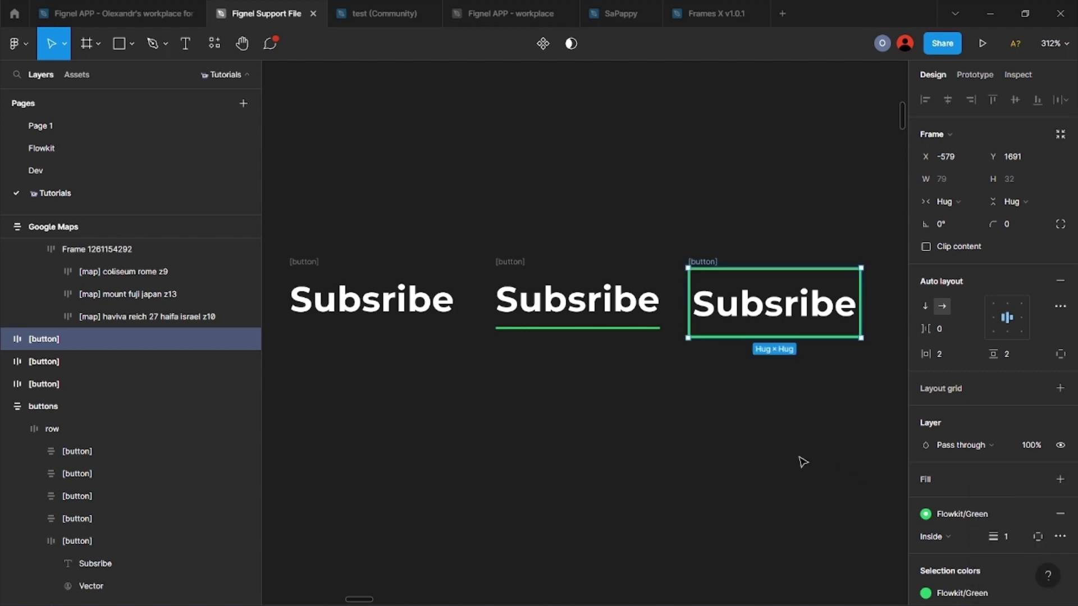
pyautogui.click(1036, 229)
pyautogui.write('6')
pyautogui.press('Return')
pyautogui.press('Escape')
pyautogui.scroll(-2, 705, 346)
# Step: Colour the outline Flowkit/Red and duplicate the outlined button to the right
pyautogui.click(565, 326)
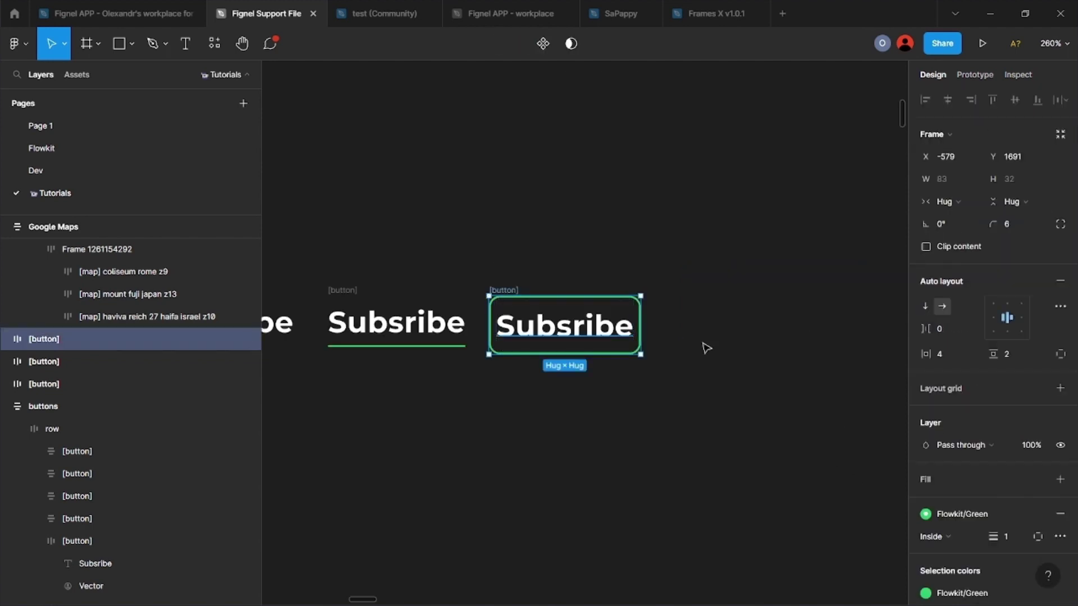
pyautogui.click(951, 513)
pyautogui.click(980, 589)
pyautogui.click(712, 476)
pyautogui.scroll(-1, 498, 290)
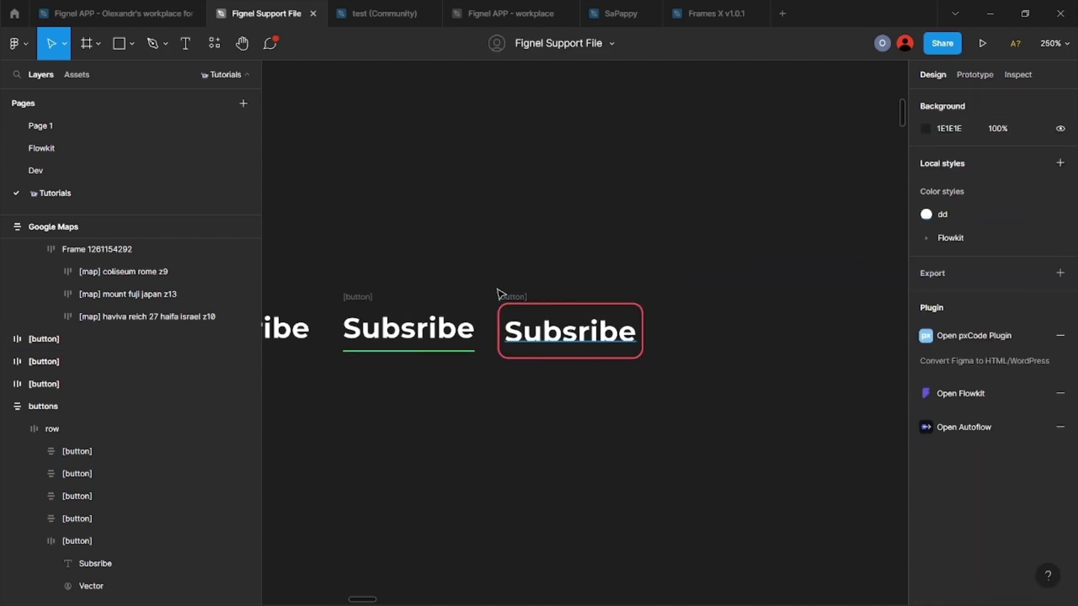
pyautogui.moveTo(497, 290)
pyautogui.mouseDown()
pyautogui.moveTo(679, 293)
pyautogui.moveTo(701, 308)
pyautogui.mouseUp()
pyautogui.click(568, 440)
# Step: Remove the copy's red outline and fill it with the Flowkit/Purple style
pyautogui.click(985, 489)
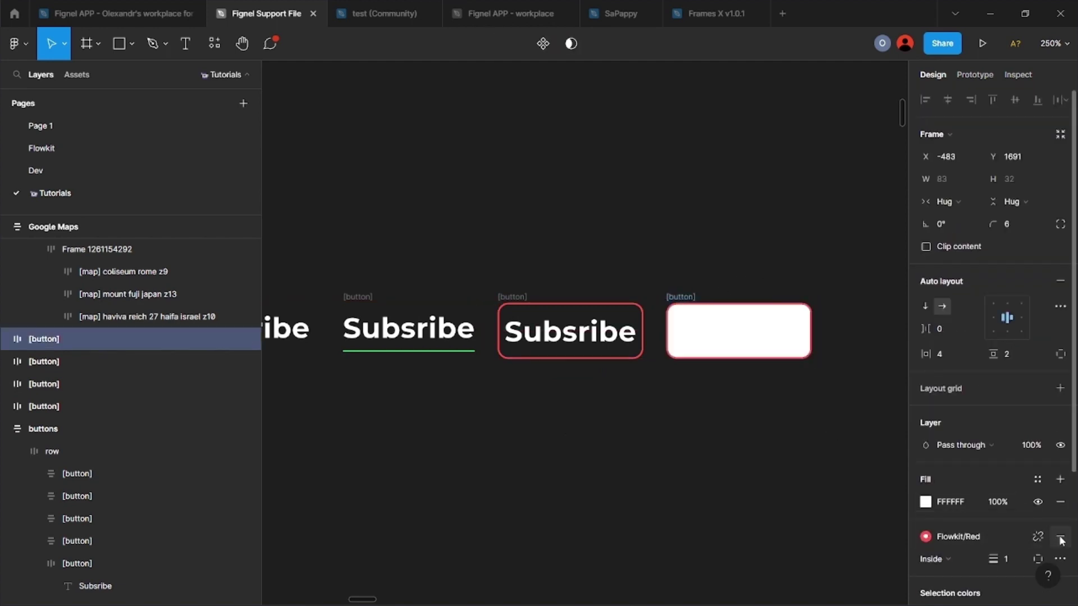
pyautogui.click(1062, 540)
pyautogui.click(1038, 479)
pyautogui.click(933, 585)
pyautogui.click(743, 473)
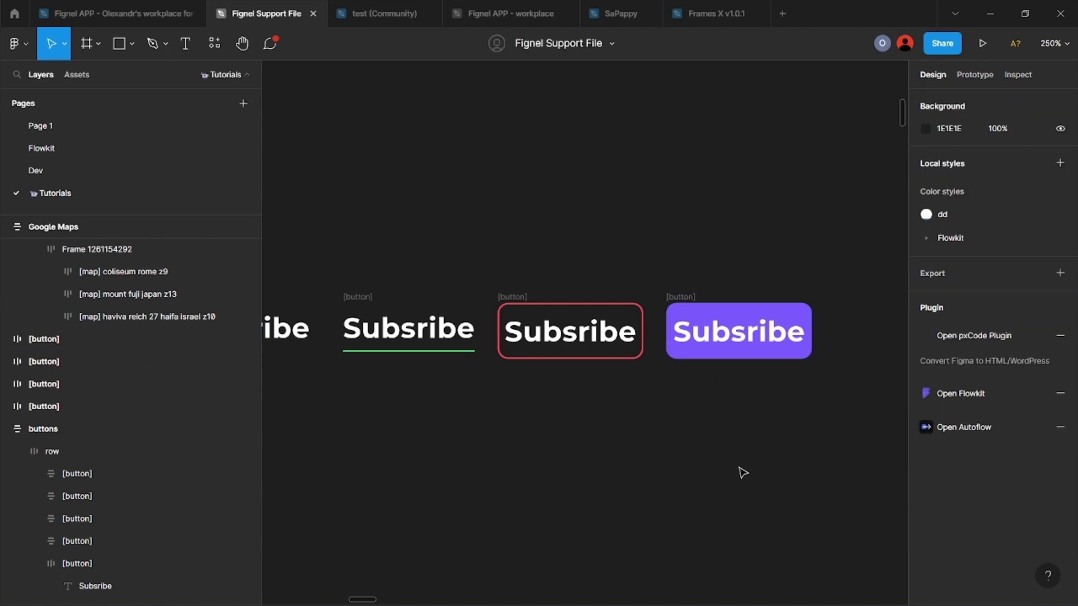
# Step: Put the user icon in the fourth button with a 4 gap and apply Flowkit/Blue fill
pyautogui.scroll(-5, 736, 470)
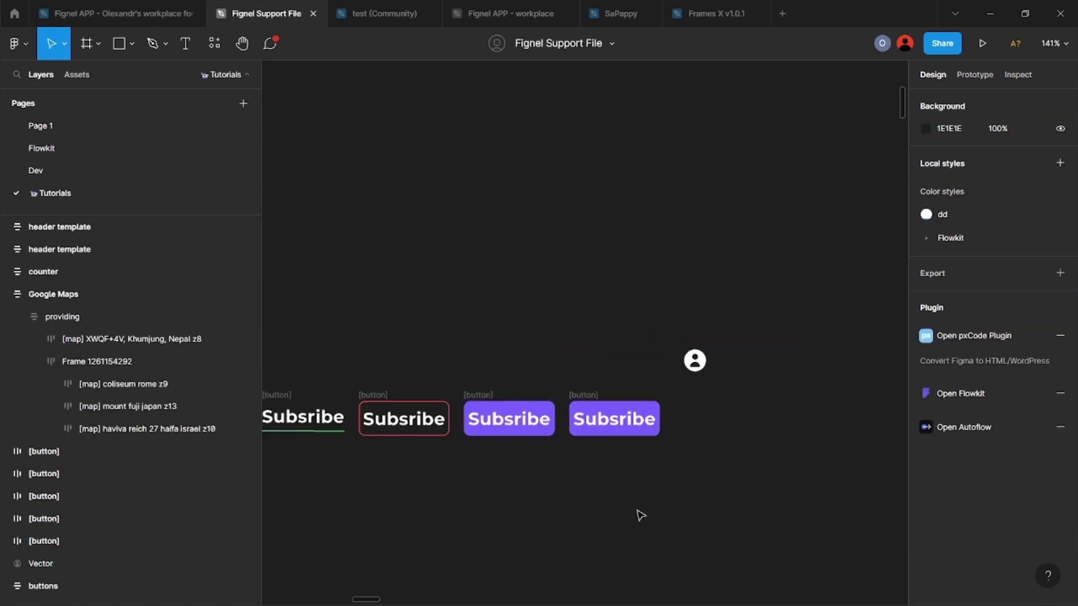
pyautogui.scroll(2, 641, 515)
pyautogui.moveTo(706, 336); pyautogui.dragTo(671, 402)
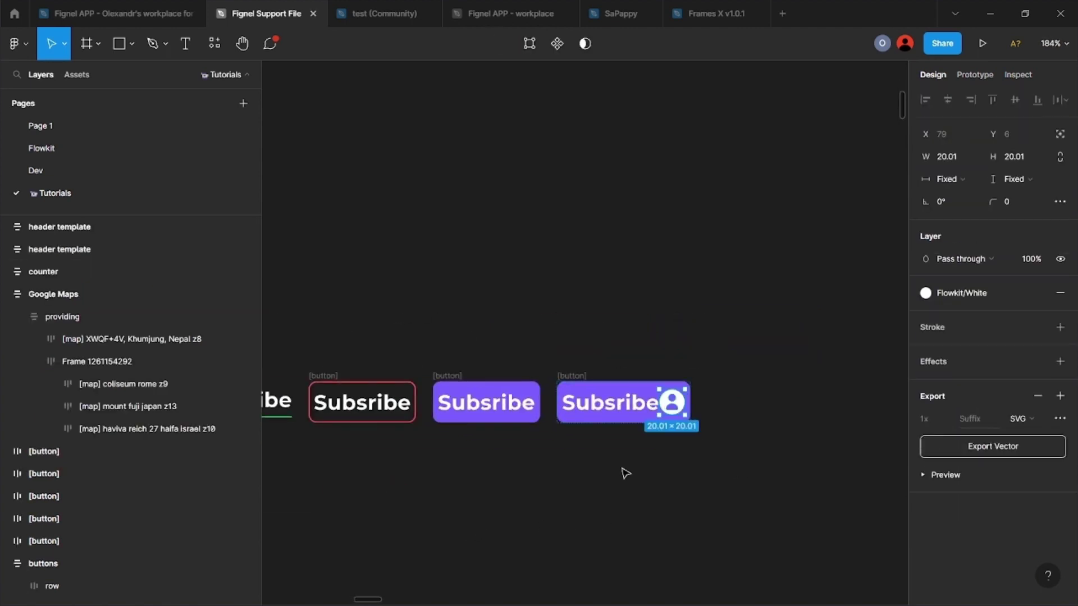
pyautogui.click(576, 376)
pyautogui.write('4')
pyautogui.press('Return')
pyautogui.click(926, 479)
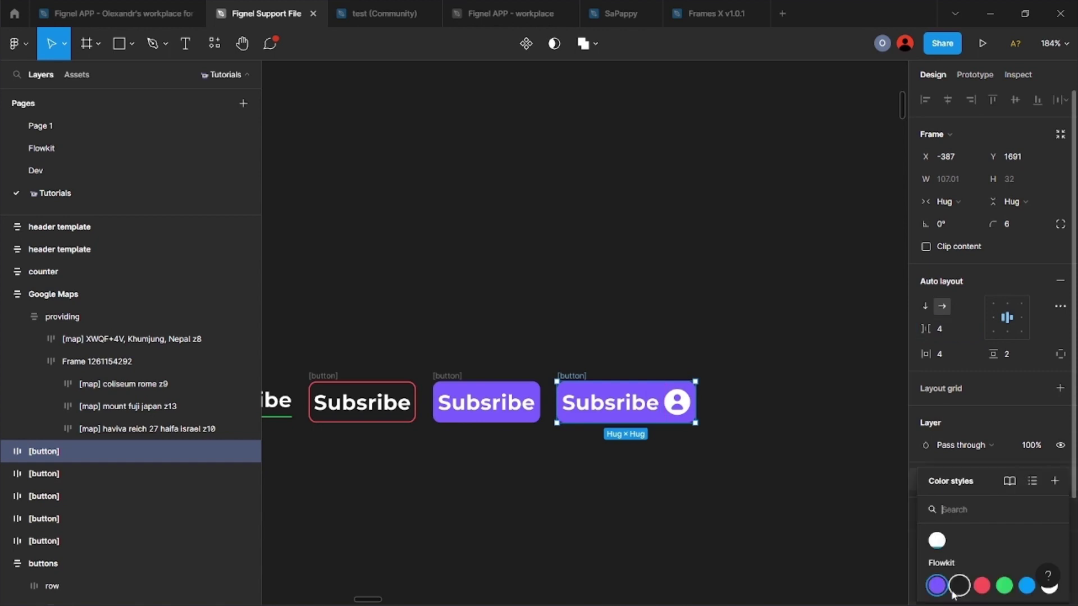
pyautogui.click(1027, 585)
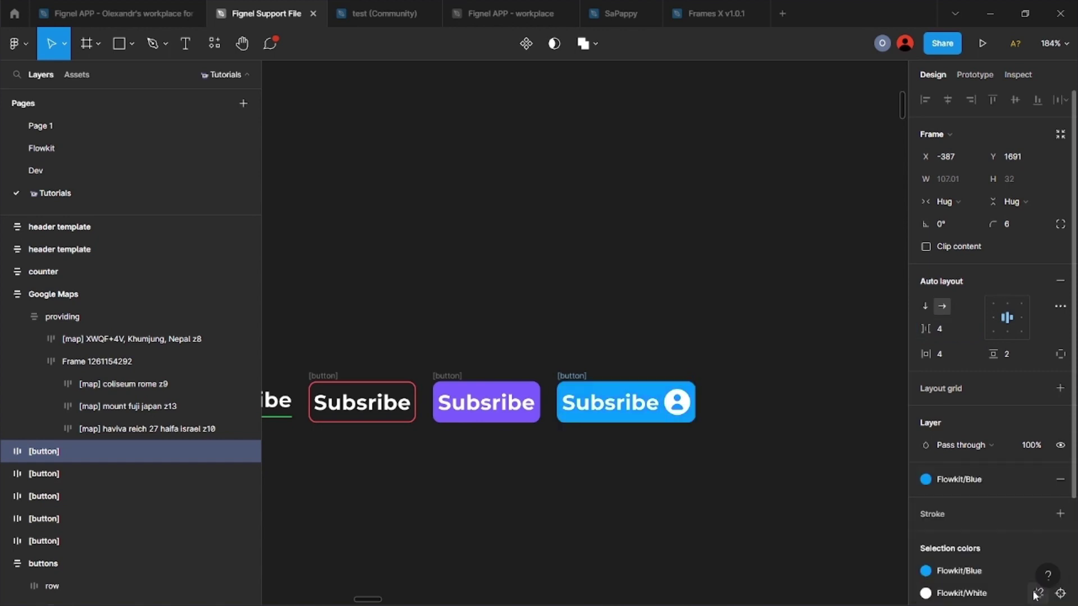
pyautogui.click(723, 487)
# Step: Copy the icon button, place the icon left of the label, and apply Flowkit/Red fill
pyautogui.hscroll(3, 531, 331)
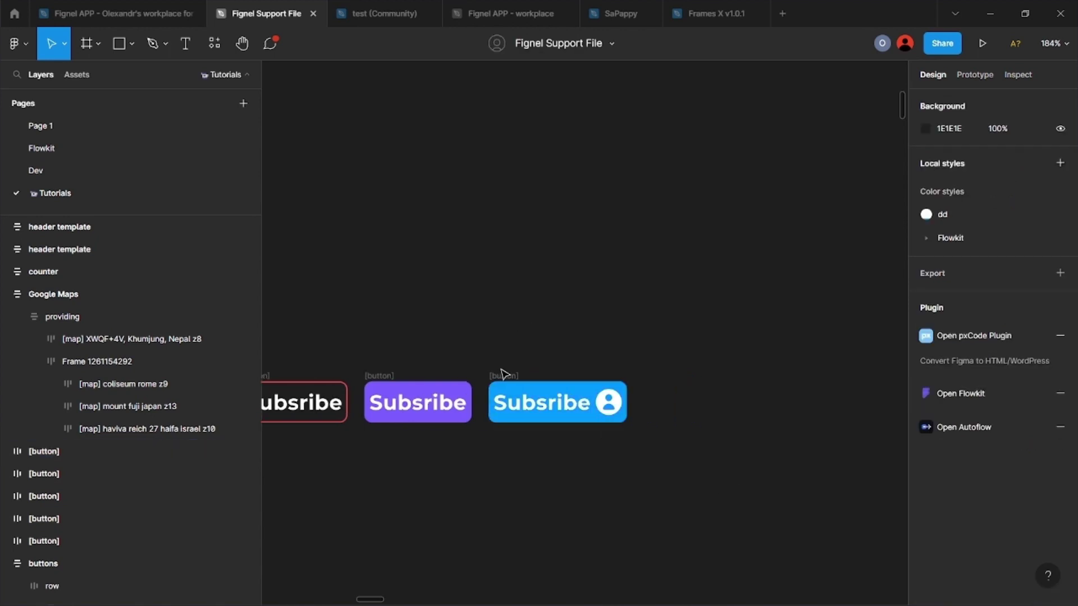
pyautogui.moveTo(504, 393); pyautogui.dragTo(658, 393)
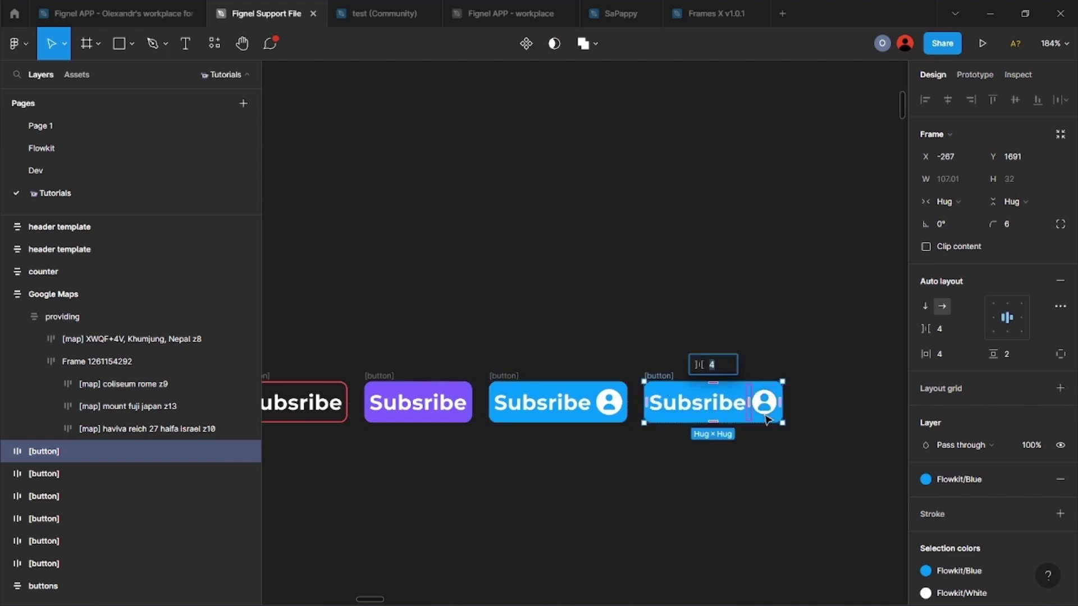
pyautogui.moveTo(763, 403); pyautogui.dragTo(707, 433)
pyautogui.click(750, 424)
pyautogui.click(926, 479)
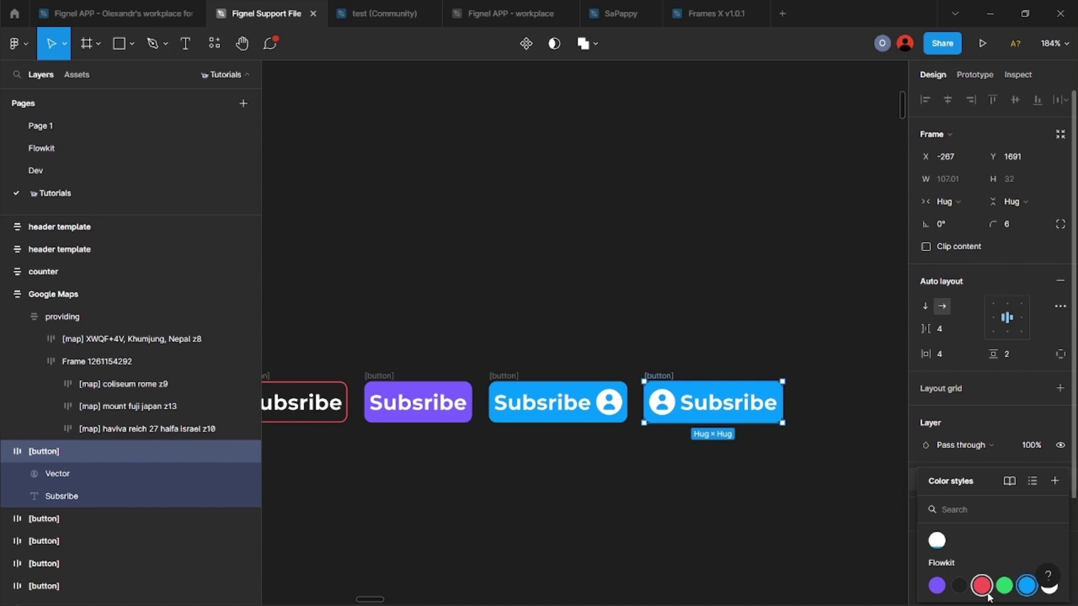
pyautogui.click(984, 590)
pyautogui.click(755, 514)
# Step: Wrap all six Subsribe buttons in an auto-layout row with 20 spacing
pyautogui.scroll(-5, 753, 511)
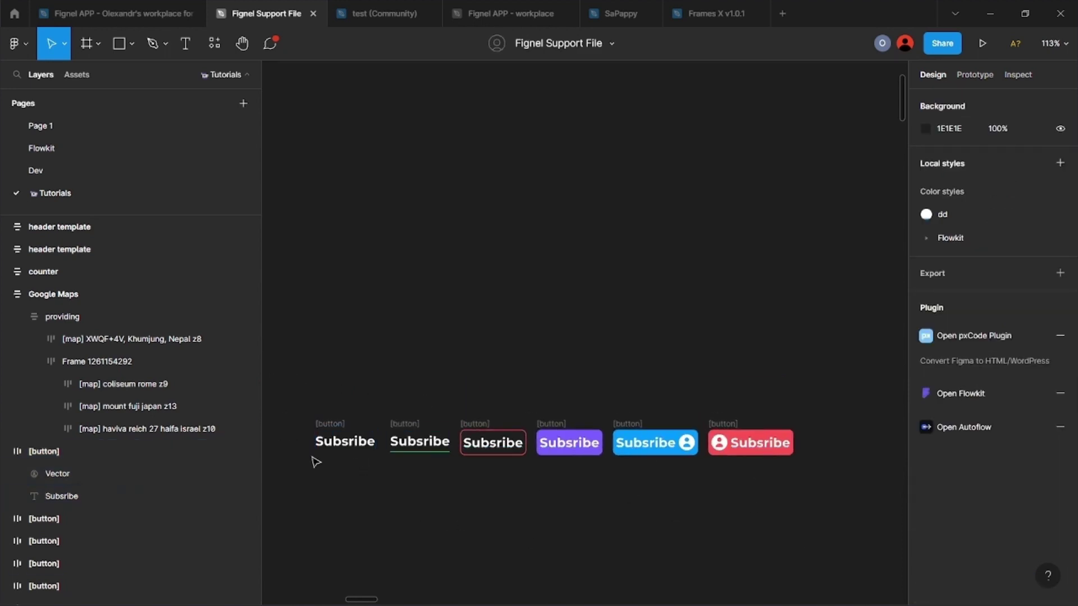
pyautogui.moveTo(299, 396); pyautogui.dragTo(815, 506)
pyautogui.hotkey('shift', 'a')
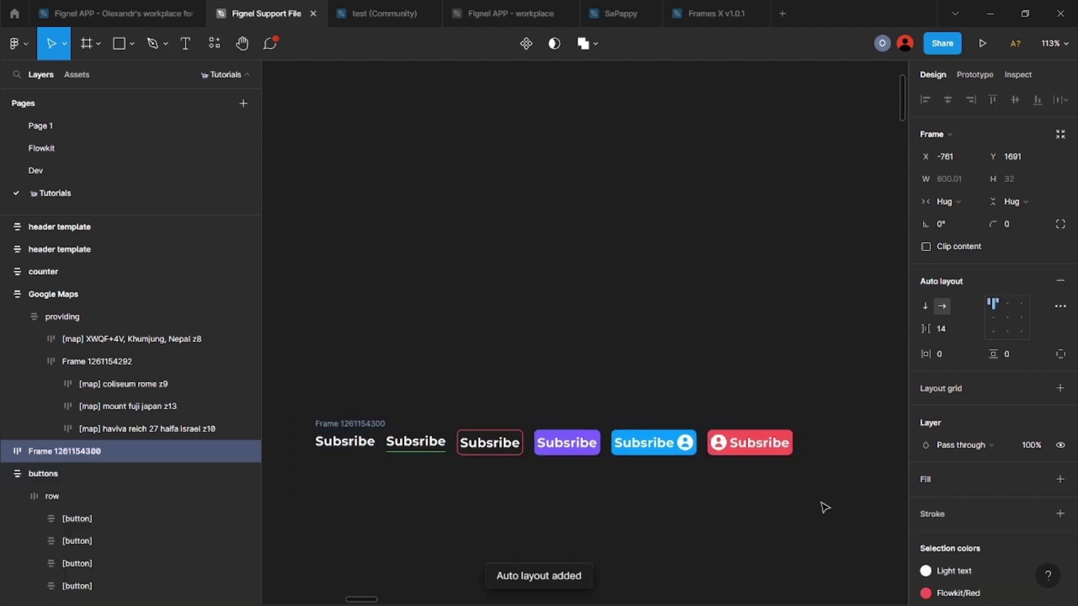
pyautogui.click(962, 334)
pyautogui.write('20')
pyautogui.press('Return')
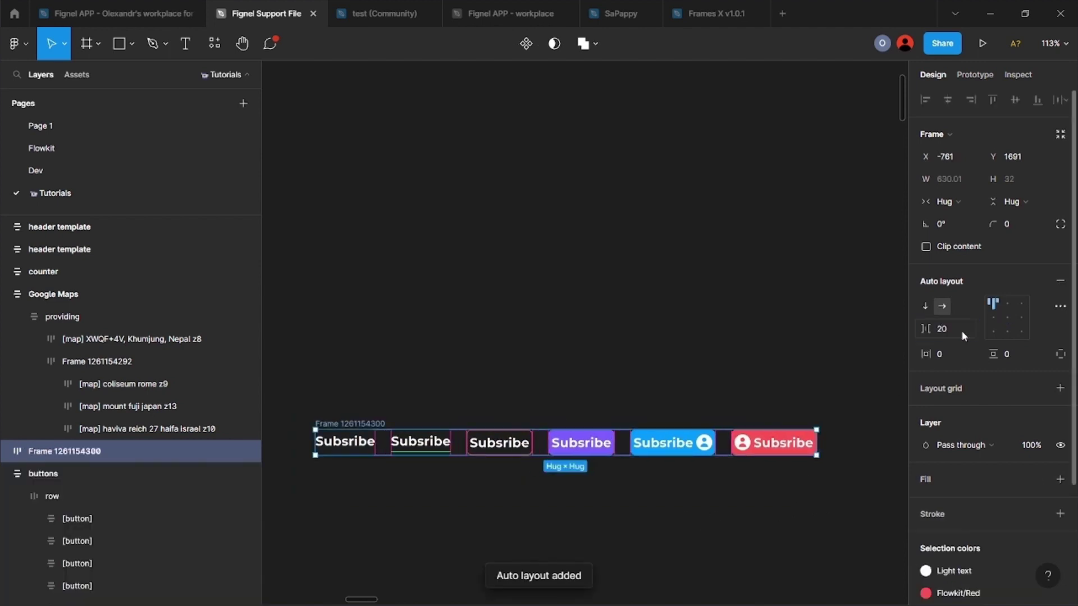
# Step: Set the button row to a fixed 1440 width with Space between distribution
pyautogui.click(462, 366)
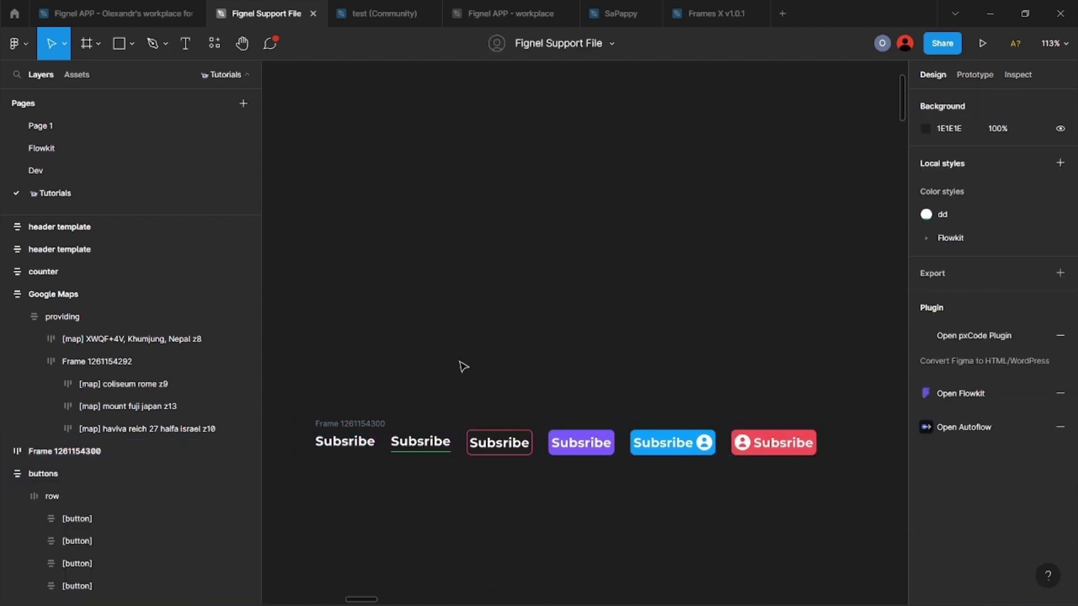
pyautogui.click(112, 451)
pyautogui.click(921, 204)
pyautogui.click(950, 183)
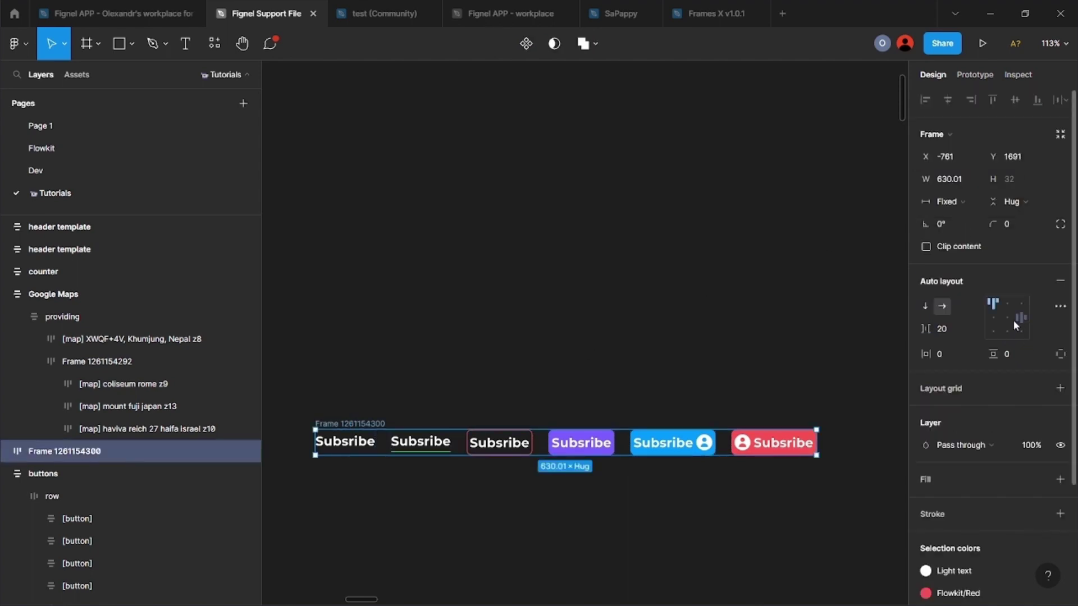
pyautogui.click(1010, 319)
pyautogui.click(946, 180)
pyautogui.write('1440')
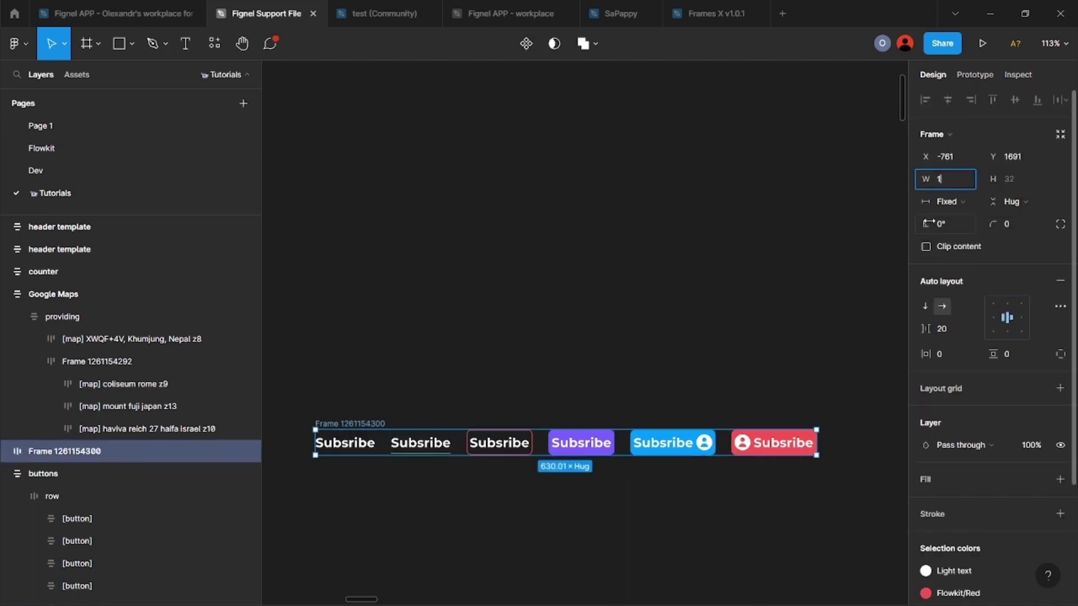
pyautogui.press('Return')
pyautogui.click(1051, 312)
pyautogui.click(879, 425)
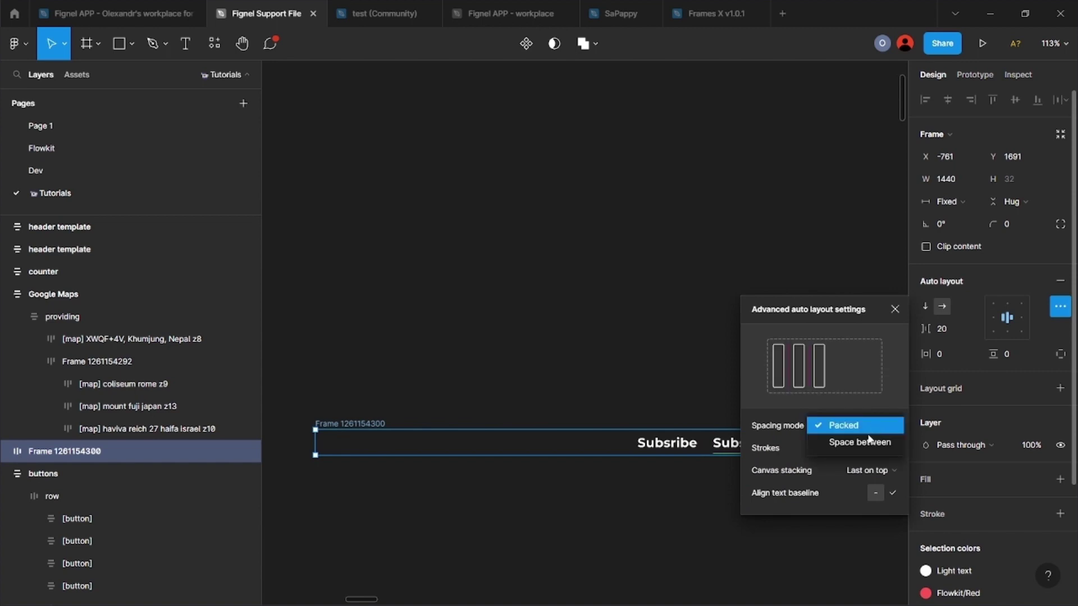
pyautogui.click(854, 440)
# Step: Move the row frame slightly lower and rename it 'row'
pyautogui.click(657, 303)
pyautogui.scroll(-5, 657, 303)
pyautogui.moveTo(451, 342); pyautogui.dragTo(431, 359)
pyautogui.click(607, 487)
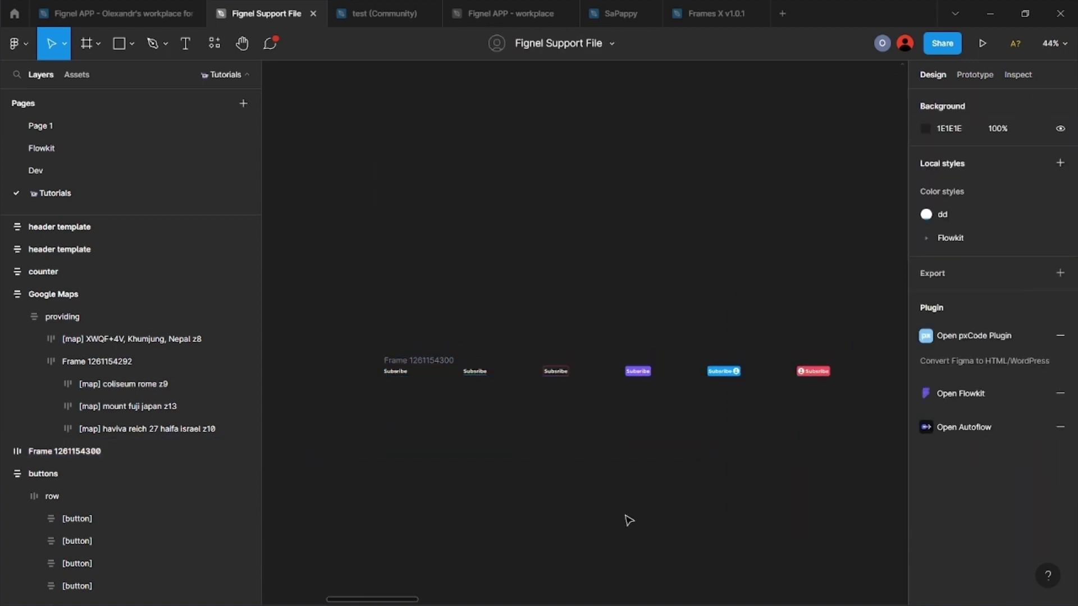
pyautogui.scroll(1, 584, 494)
pyautogui.click(86, 456)
pyautogui.doubleClick(86, 456)
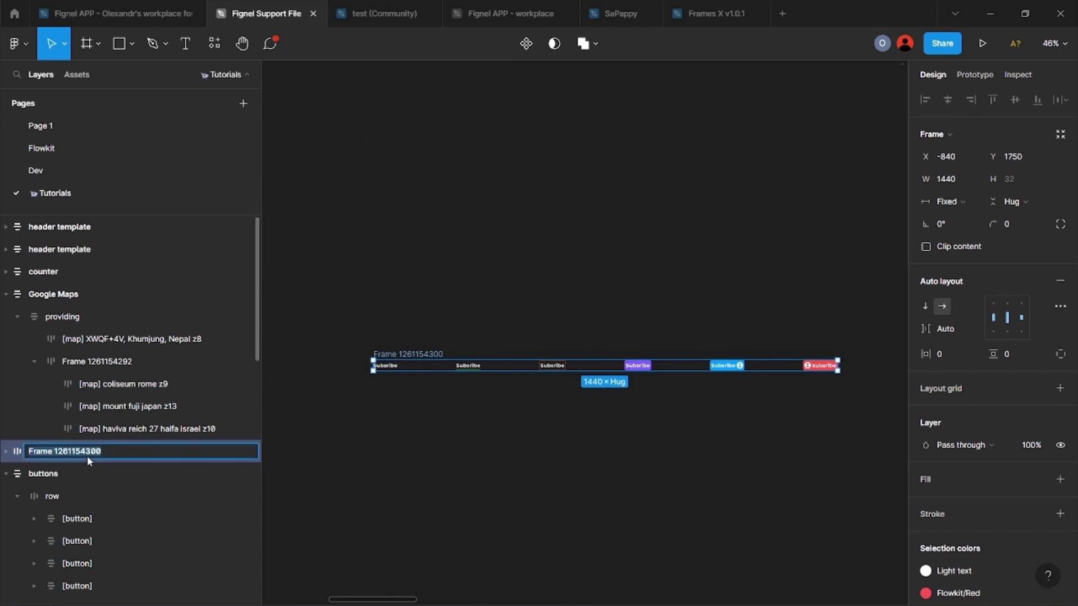
pyautogui.write('row')
pyautogui.press('Return')
pyautogui.click(414, 404)
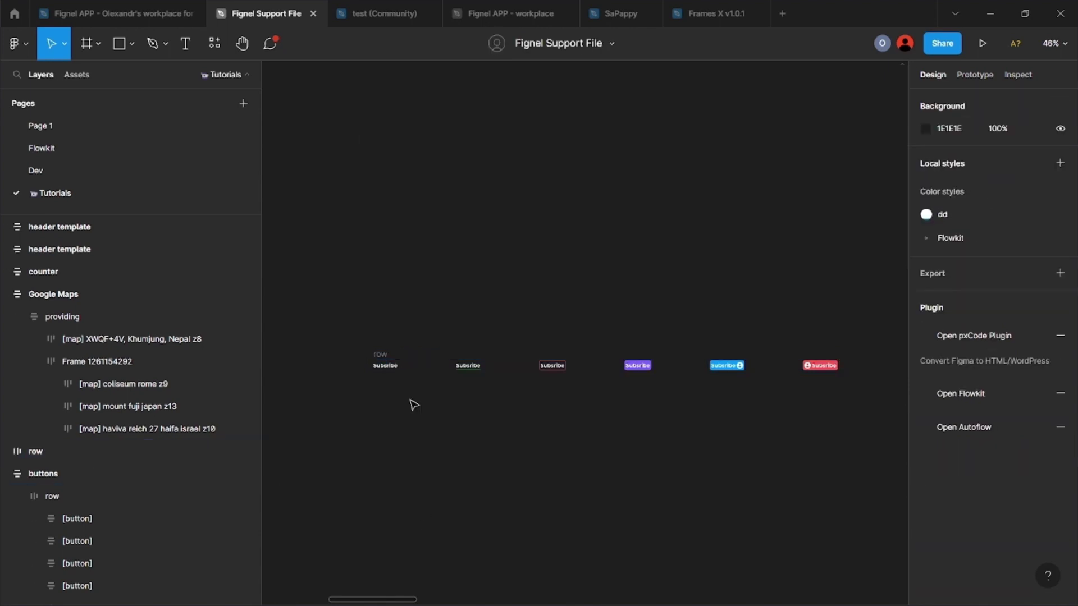
# Step: Wrap 'row' in a new auto-layout frame, top-centred, with 0 spacing and 0 padding
pyautogui.click(381, 355)
pyautogui.hotkey('shift', 'a')
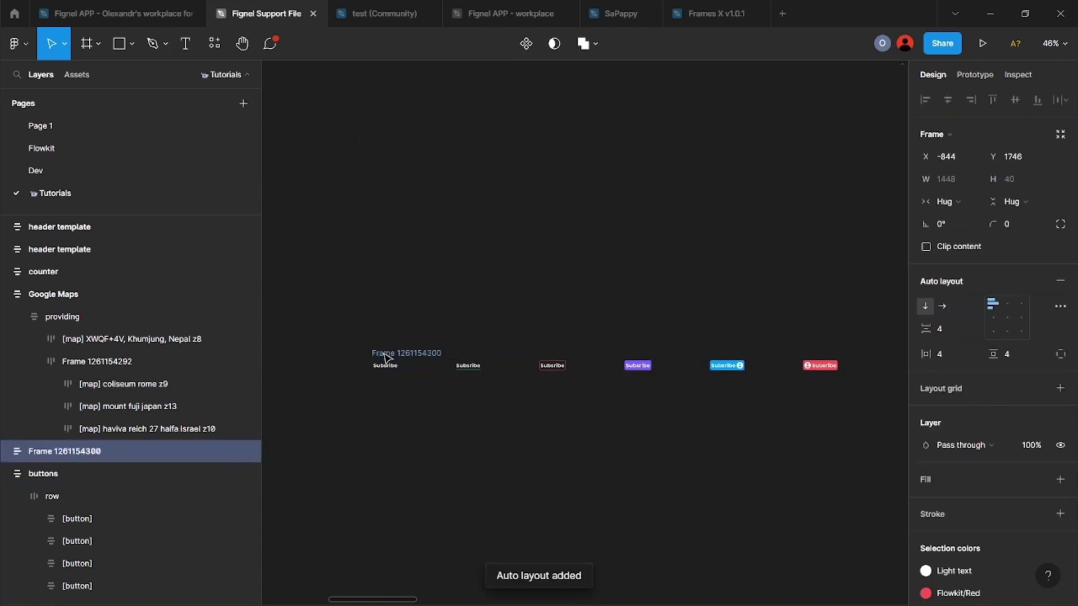
pyautogui.click(1002, 308)
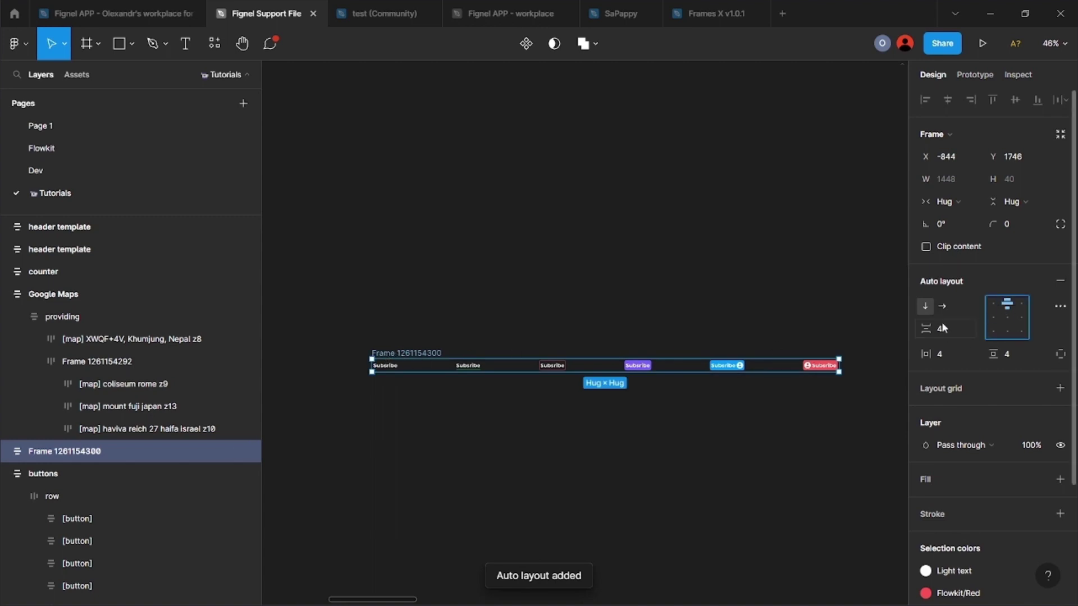
pyautogui.click(949, 328)
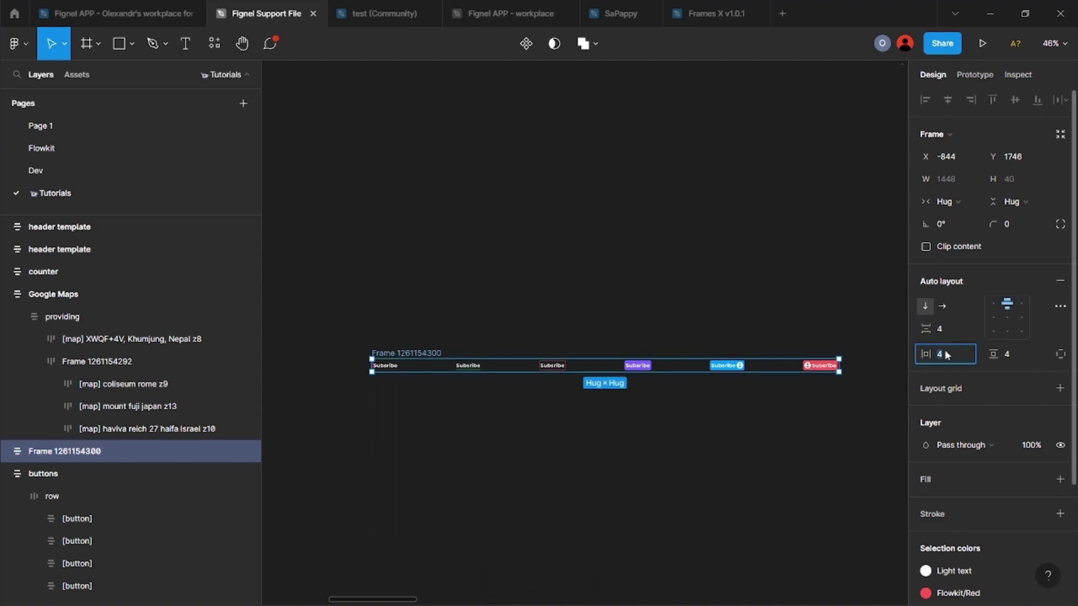
pyautogui.write('0')
pyautogui.press('Return')
pyautogui.click(945, 328)
pyautogui.write('0')
pyautogui.click(1005, 353)
pyautogui.write('0')
pyautogui.press('Return')
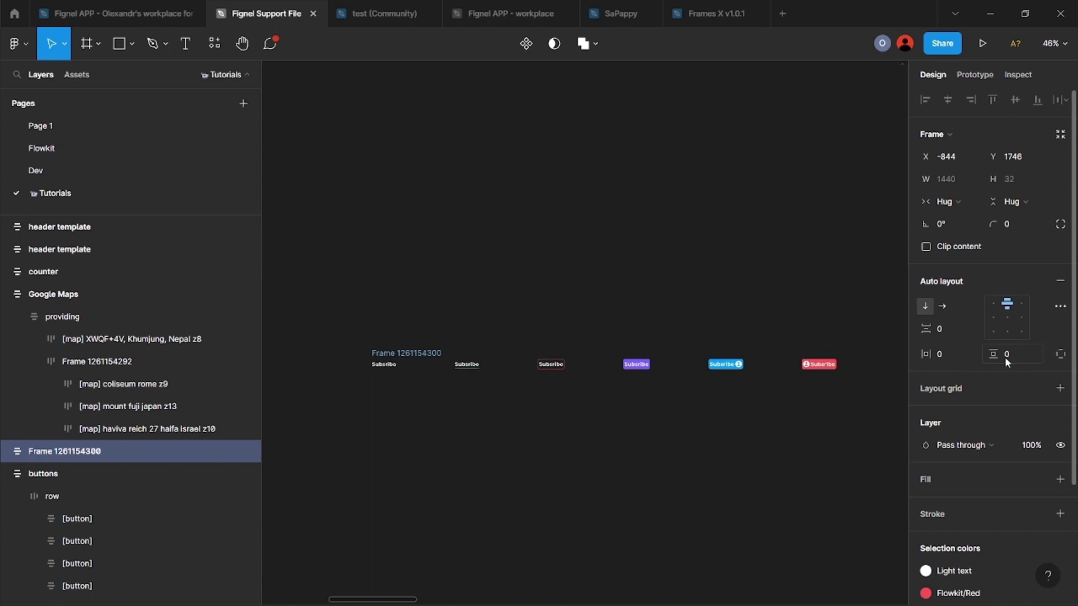
# Step: Fix the outer frame's width, name it 'buttons', and run the Figma to Elementor converter
pyautogui.click(952, 203)
pyautogui.click(961, 183)
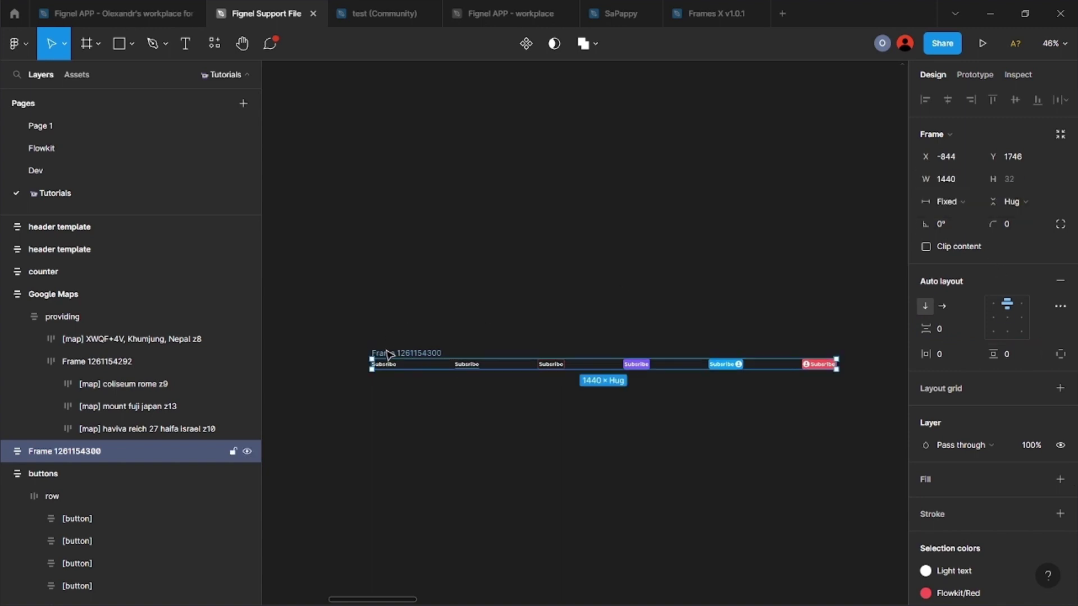
pyautogui.write('buttons')
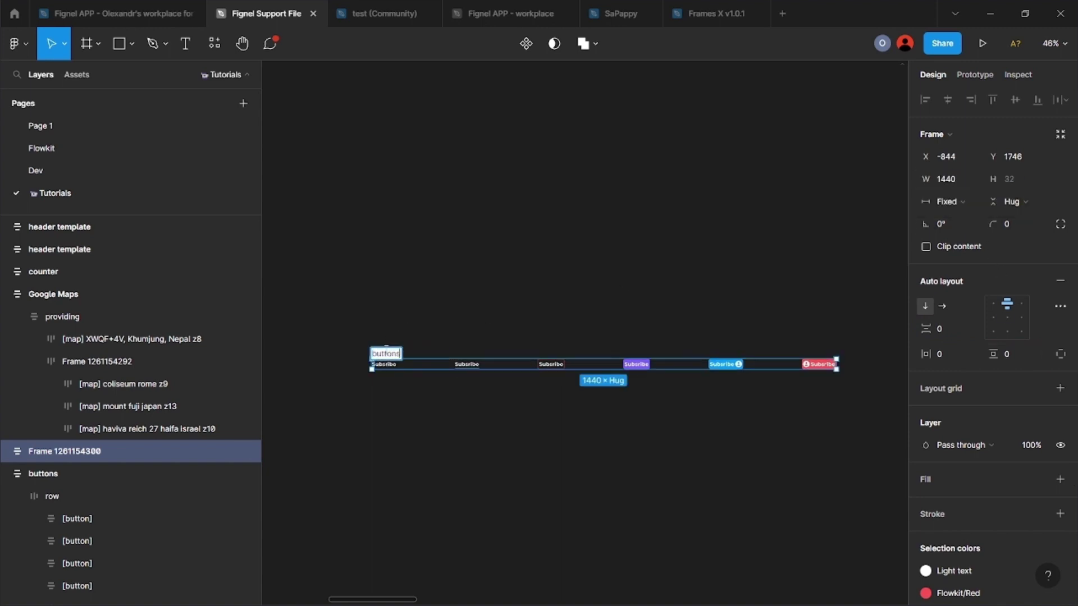
pyautogui.press('Return')
pyautogui.click(368, 341)
pyautogui.click(386, 353)
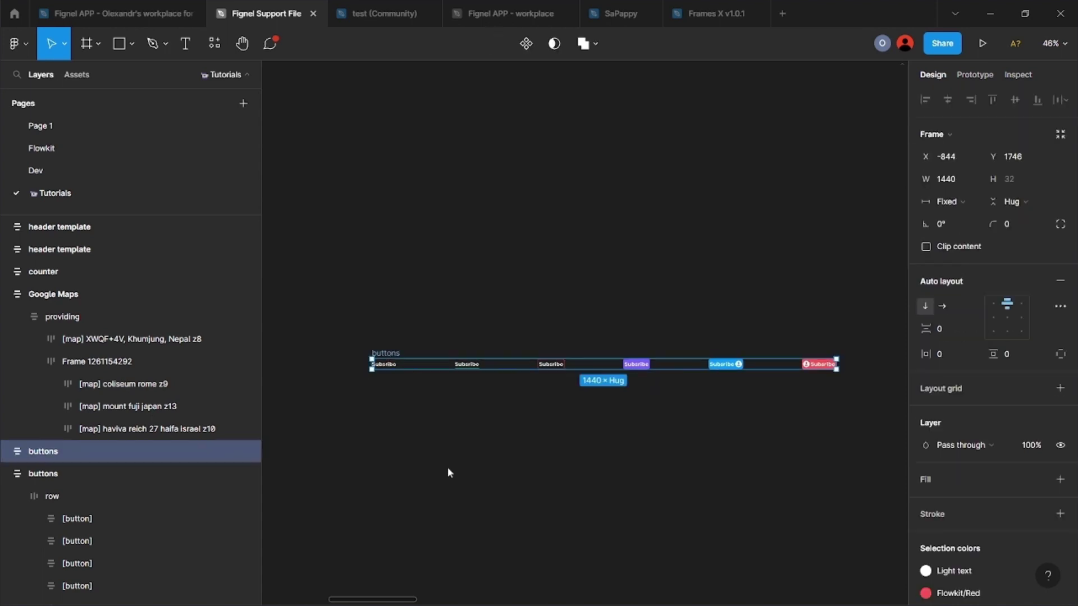
pyautogui.hotkey('ctrl', 'alt', 'p')
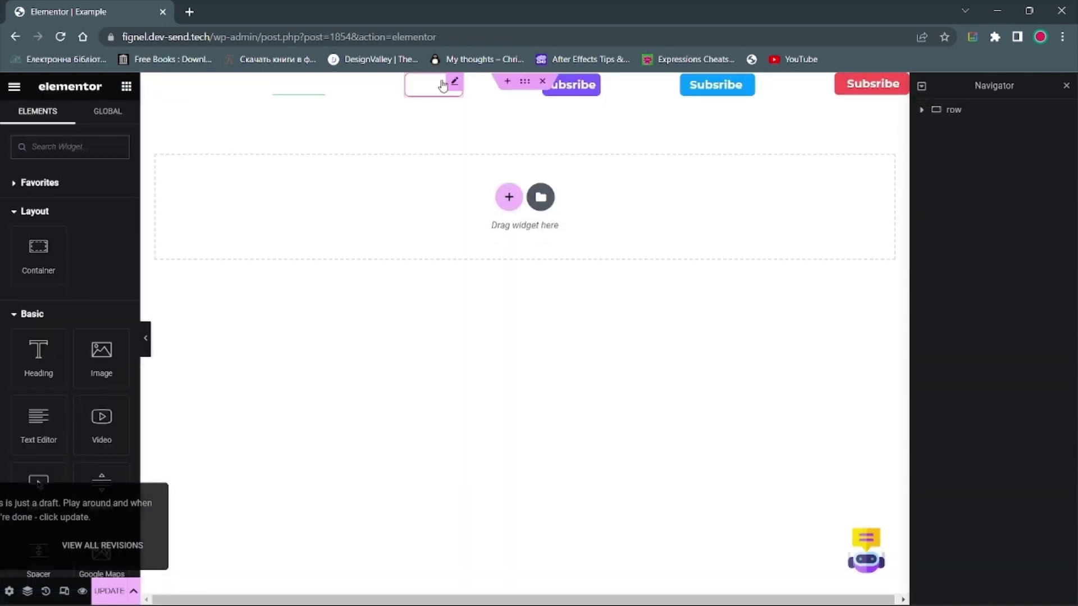
# Step: Set the leftmost Subsribe button's text colour to red in its Style settings
pyautogui.click(430, 85)
pyautogui.click(60, 127)
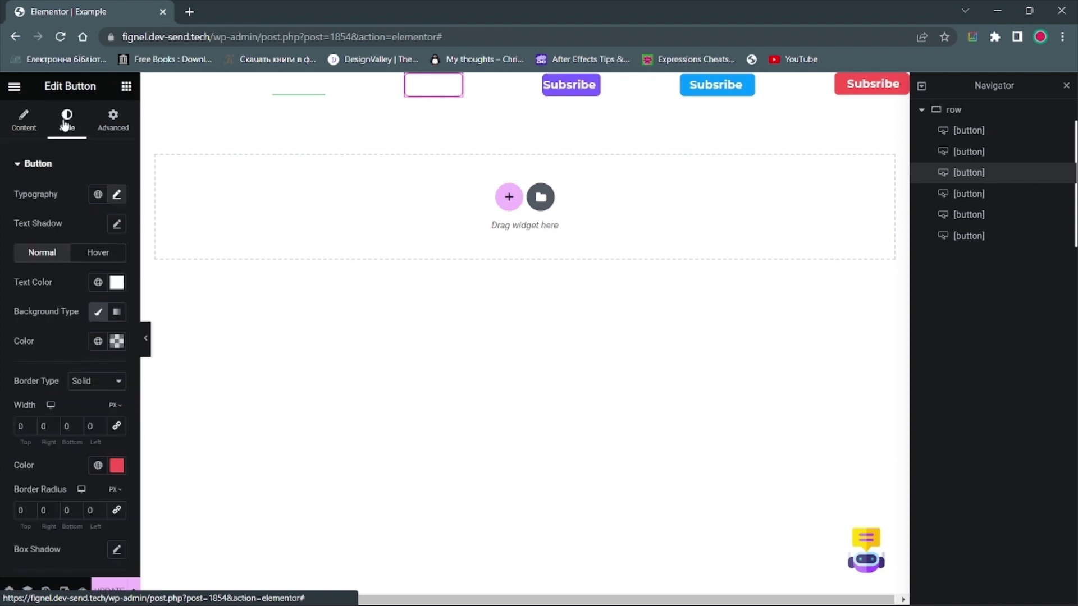
pyautogui.click(117, 282)
pyautogui.click(197, 344)
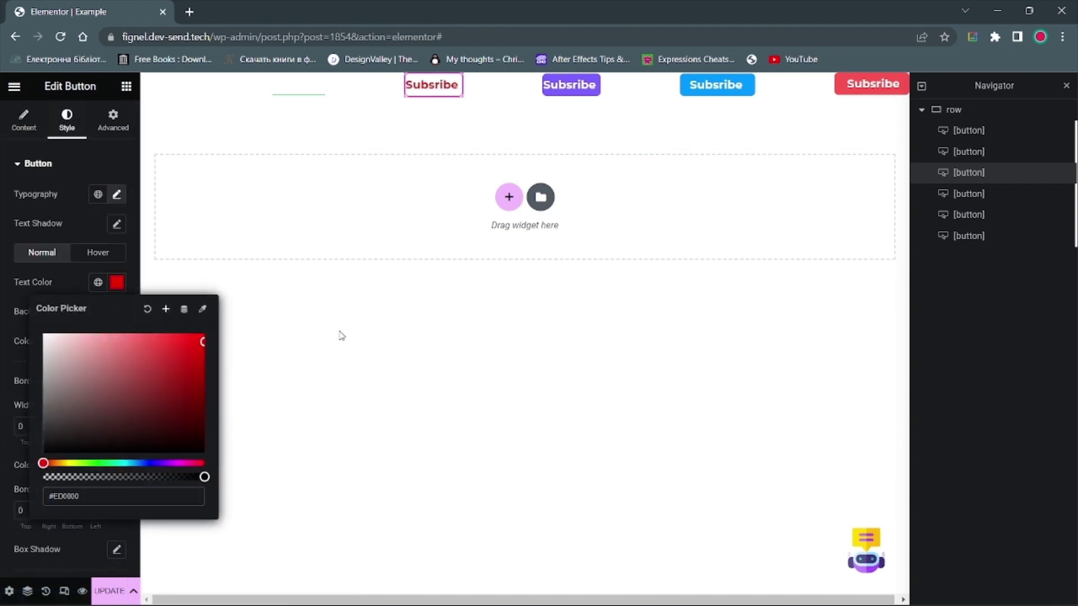
pyautogui.click(298, 84)
pyautogui.click(67, 119)
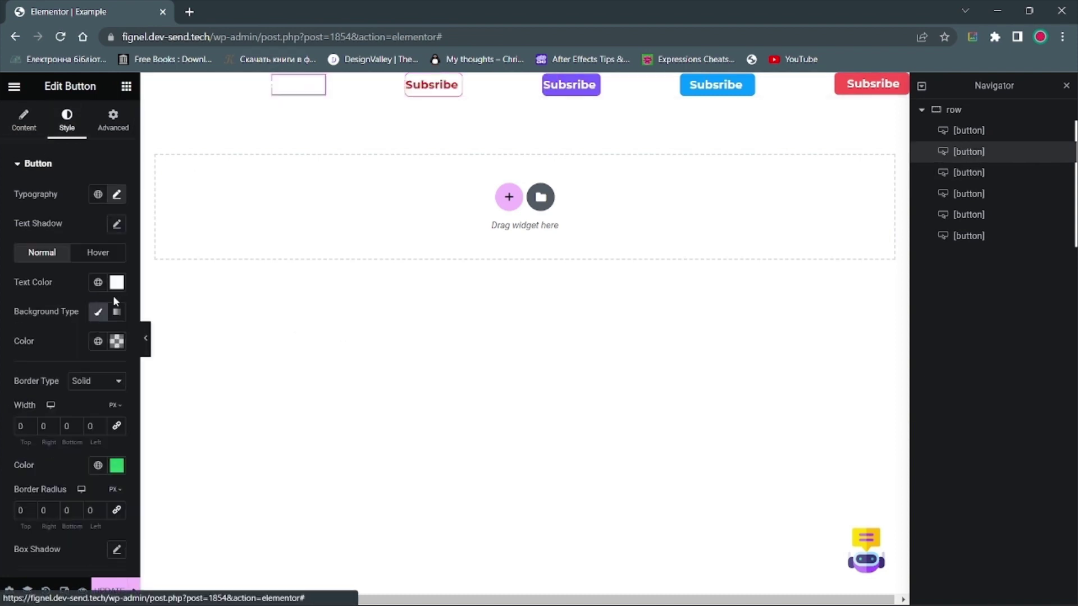
pyautogui.click(116, 282)
pyautogui.click(196, 344)
pyautogui.click(215, 93)
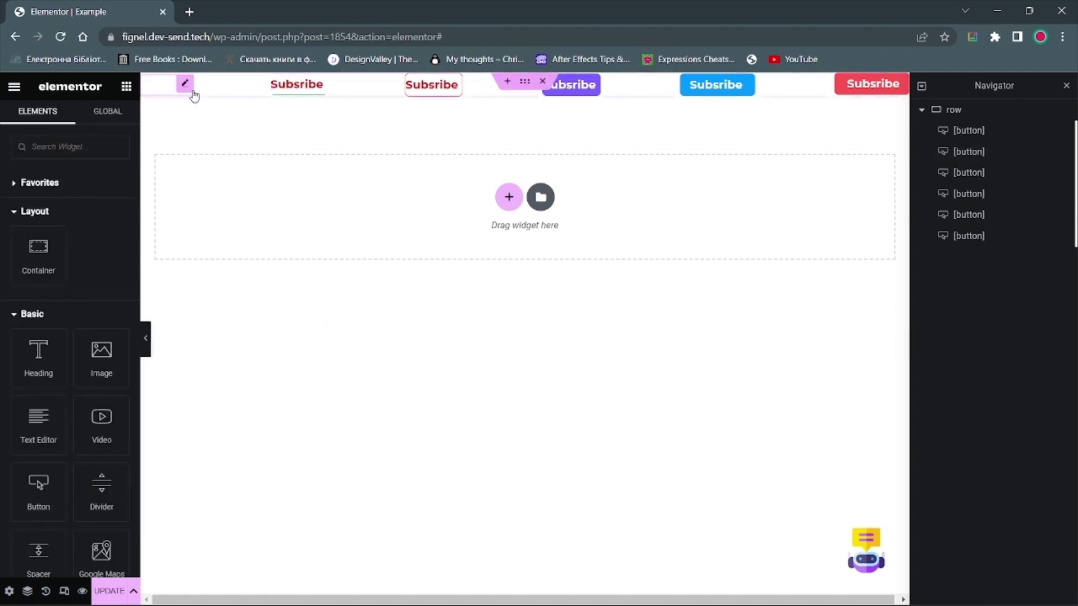
pyautogui.click(183, 85)
pyautogui.click(66, 119)
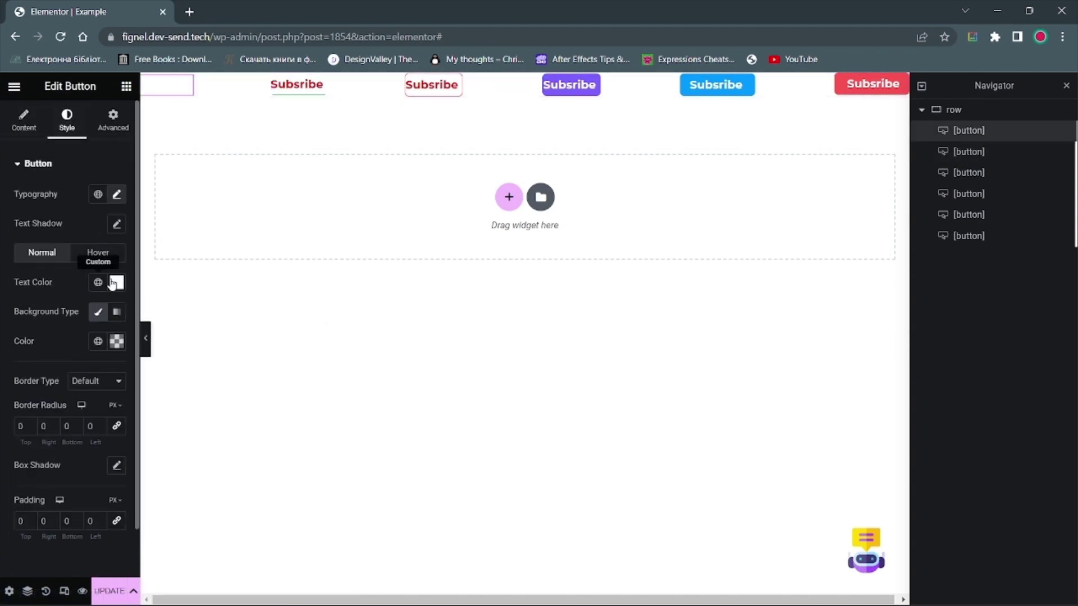
pyautogui.click(116, 282)
pyautogui.click(154, 373)
# Step: Preview the page, return to the editor, and reload it
pyautogui.hotkey('ctrl', 'p')
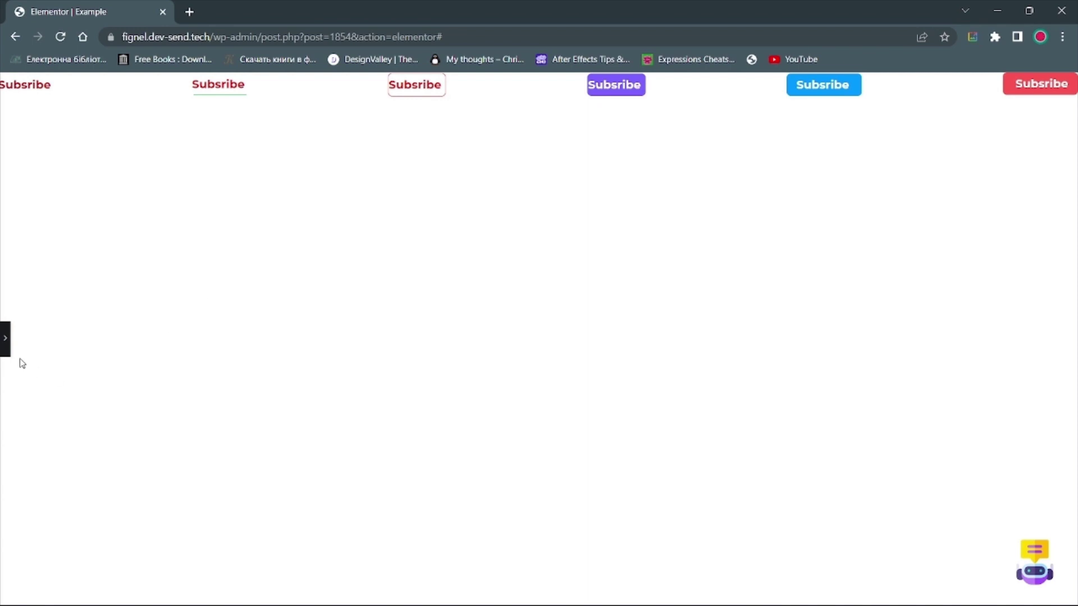
pyautogui.click(5, 339)
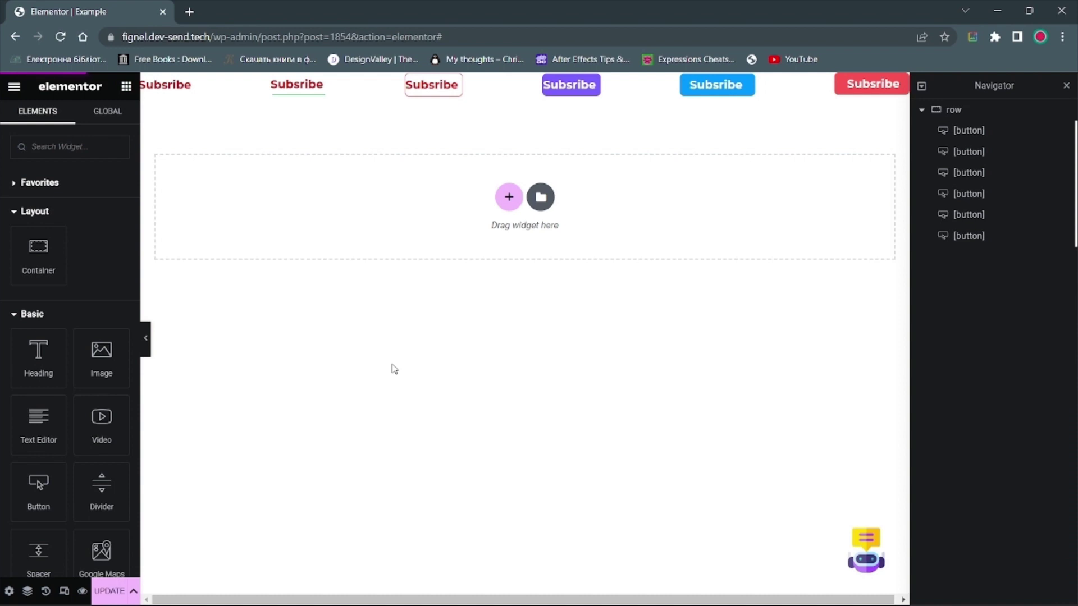
pyautogui.click(60, 37)
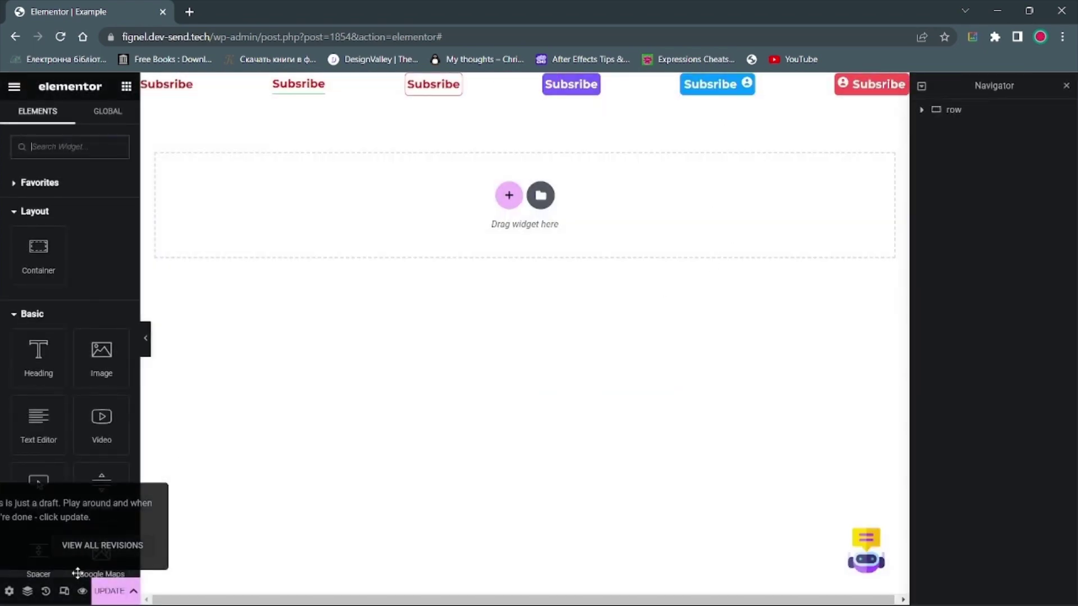
# Step: Preview the page in a new tab and test the blue Subsribe button's link
pyautogui.click(82, 591)
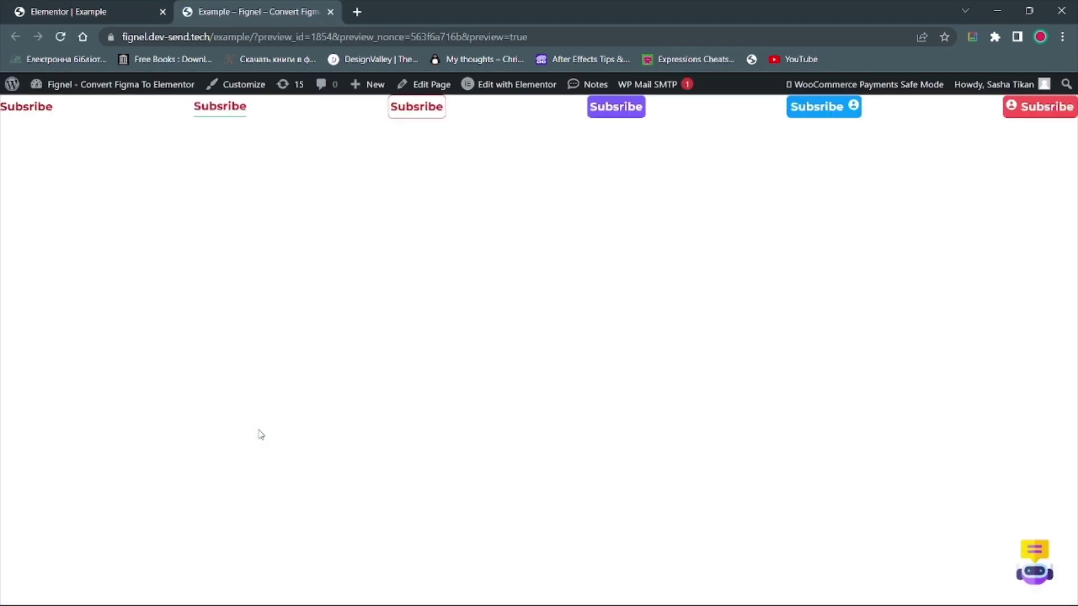
pyautogui.click(799, 115)
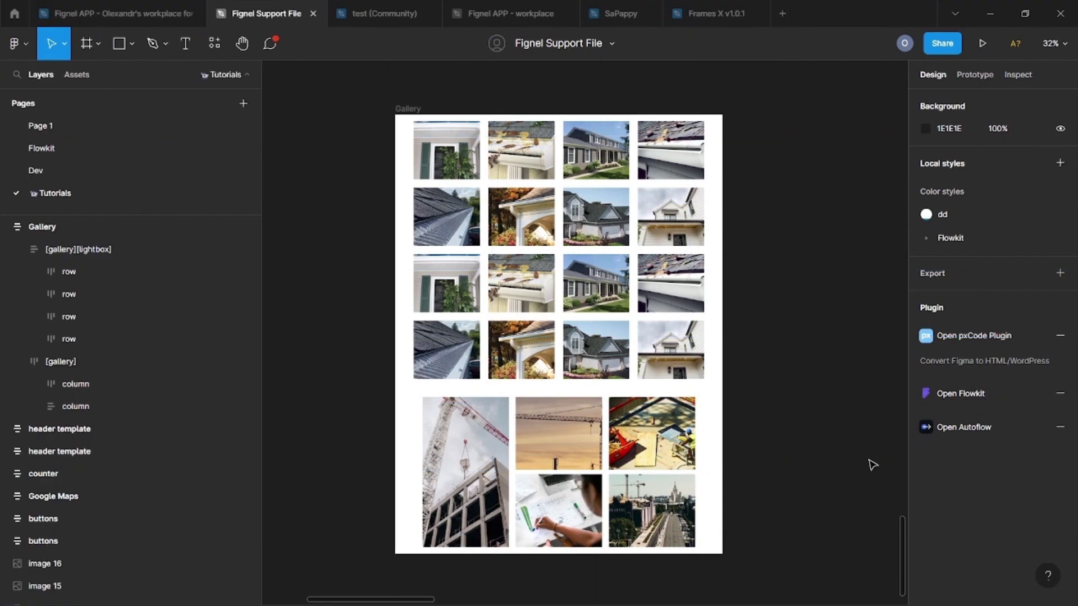
# Step: Inspect the Gallery frame's layers: the lightbox frame's first row, and the lower gallery's first two columns
pyautogui.click(407, 110)
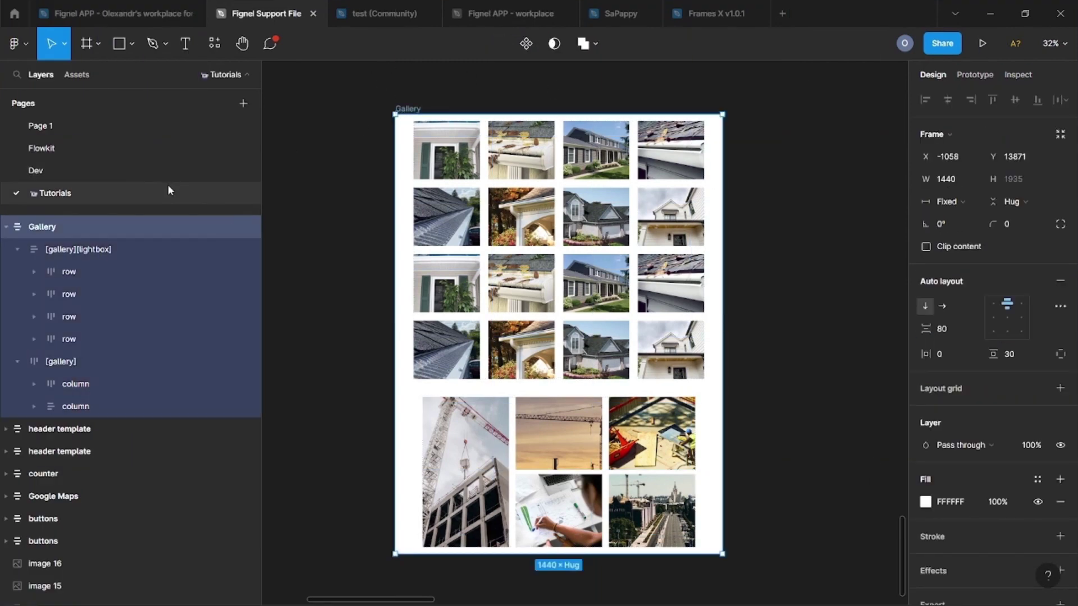
pyautogui.click(124, 248)
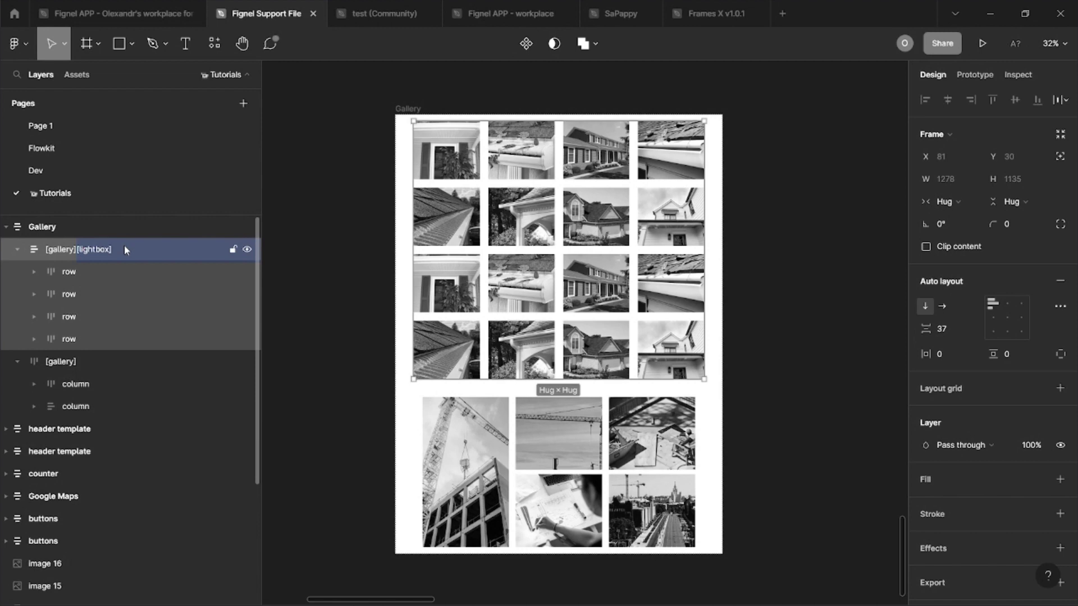
pyautogui.click(34, 274)
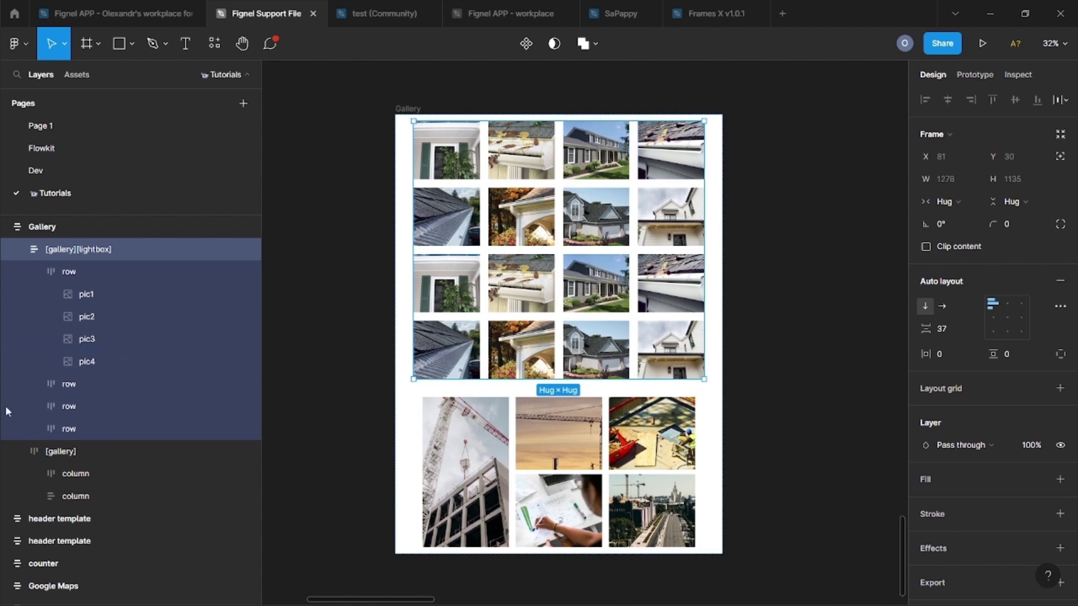
pyautogui.click(68, 452)
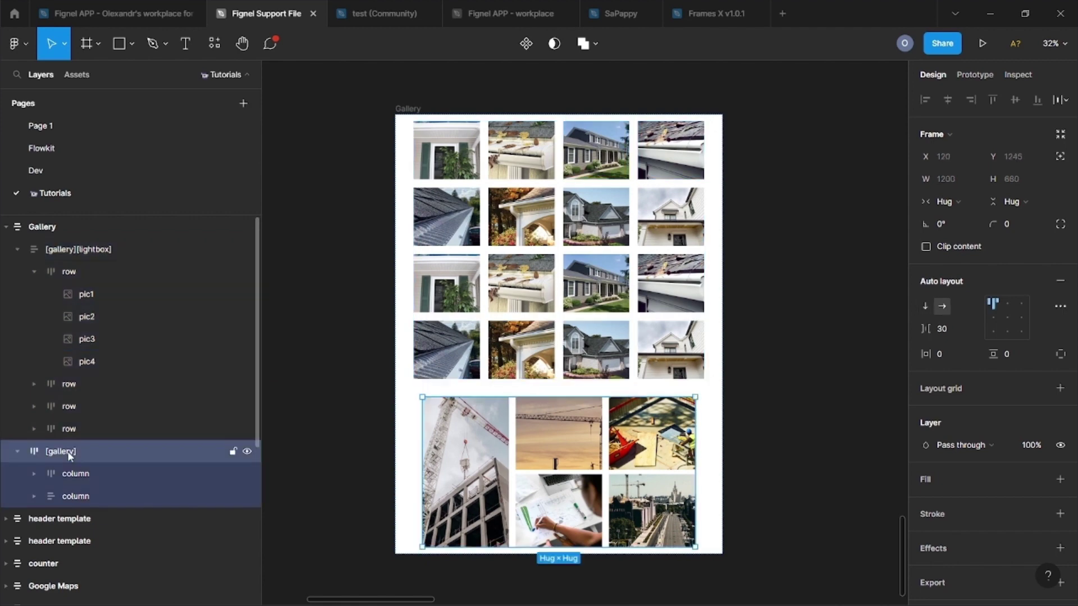
pyautogui.click(63, 474)
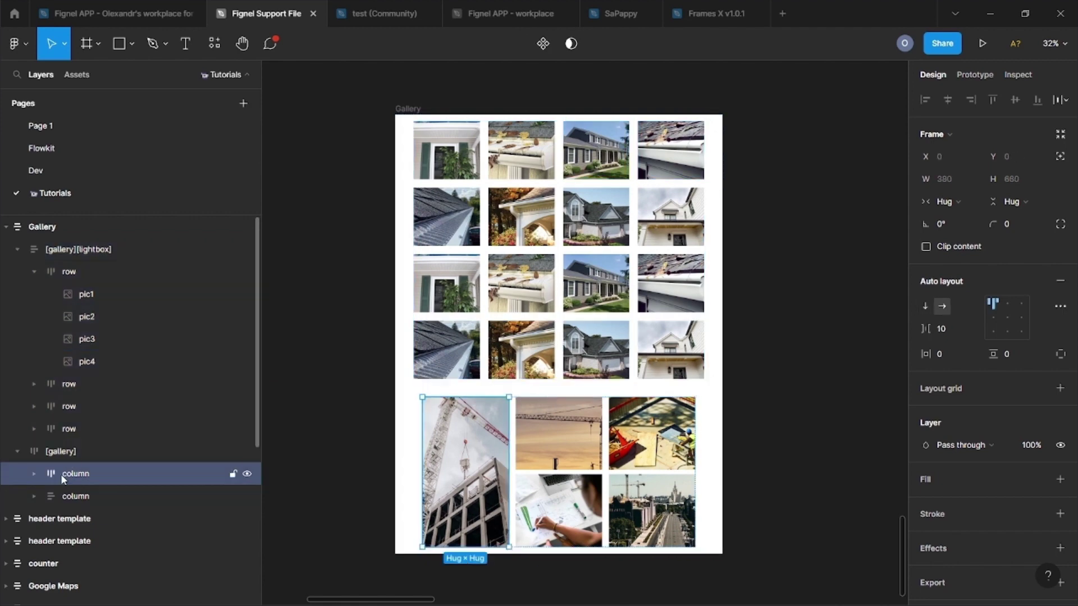
pyautogui.click(35, 474)
pyautogui.click(51, 519)
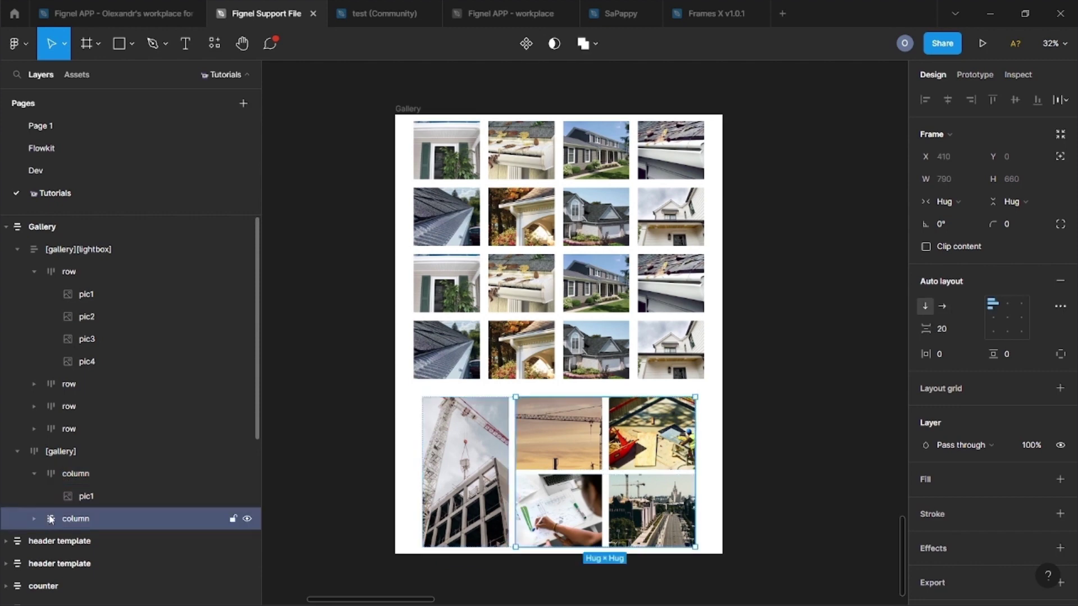
pyautogui.click(34, 519)
# Step: Switch the lightbox gallery's width to Fixed and back to Hug, then run Fignel on the Gallery frame
pyautogui.click(562, 348)
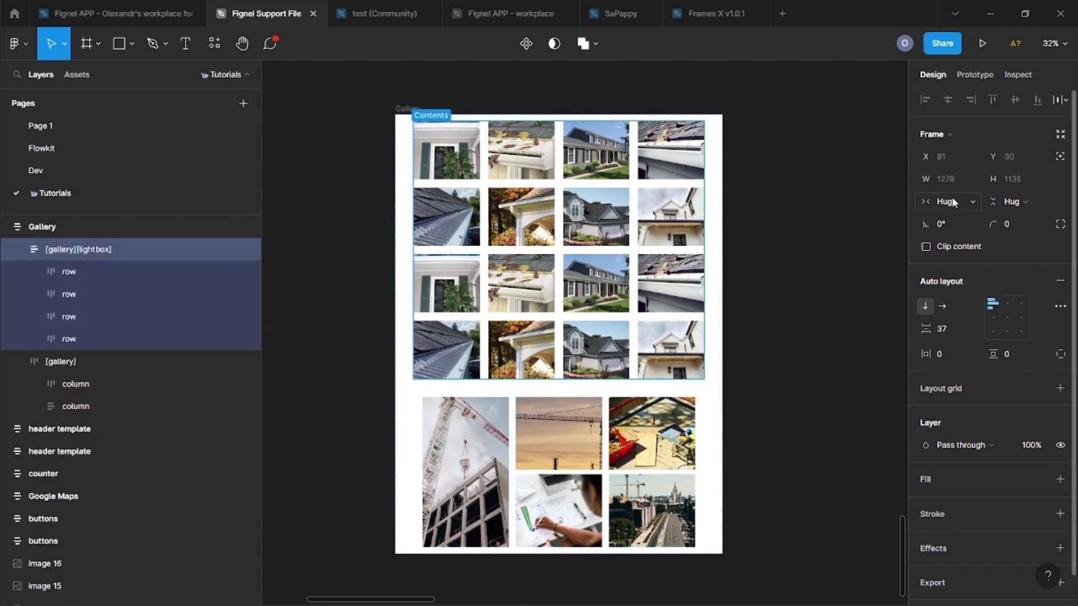
pyautogui.click(961, 202)
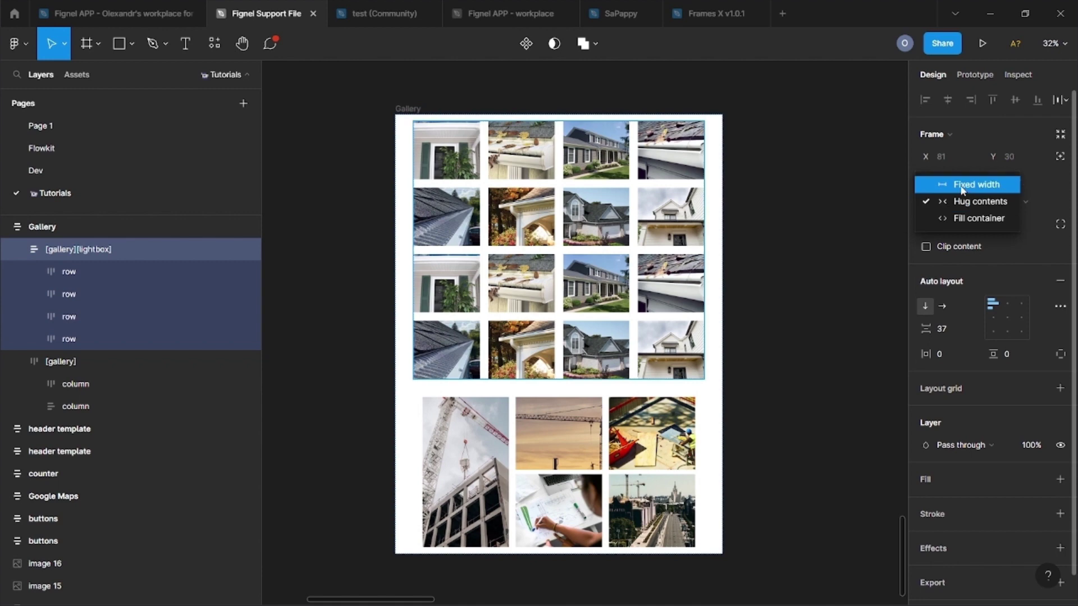
pyautogui.click(961, 182)
pyautogui.click(954, 203)
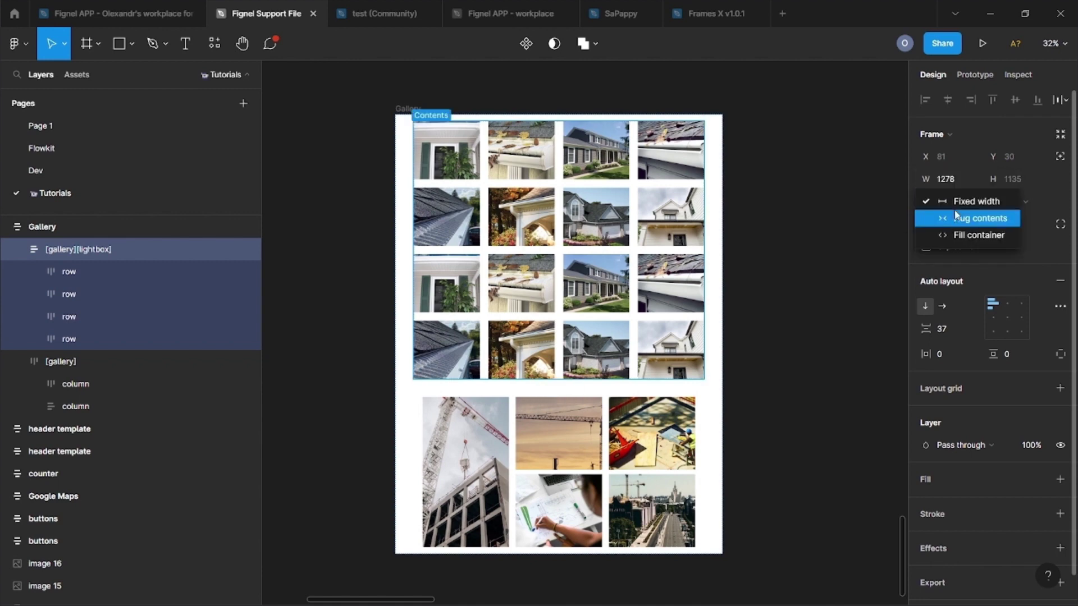
pyautogui.click(956, 214)
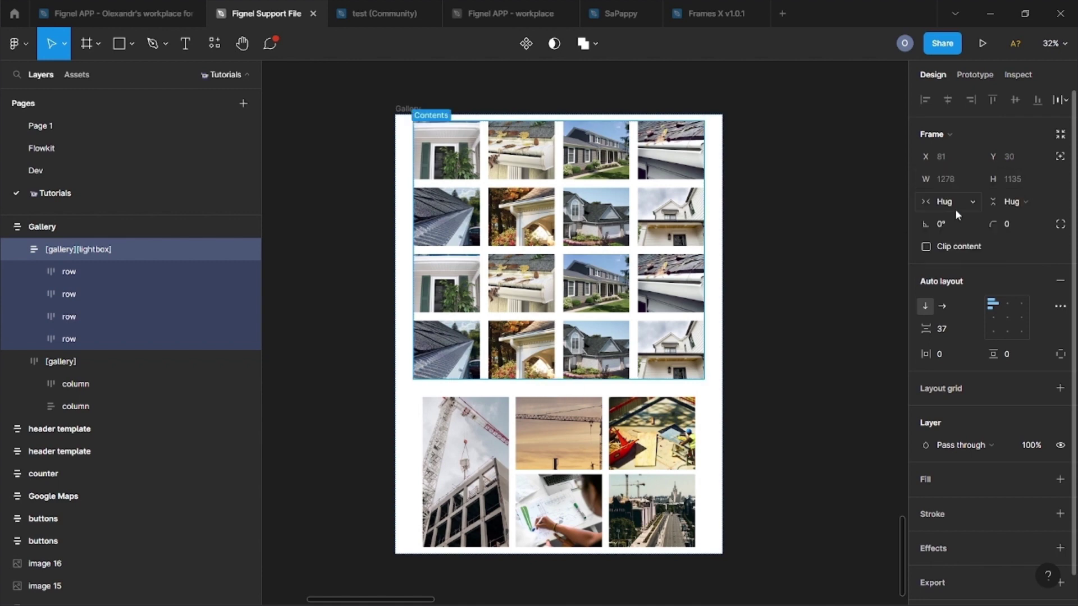
pyautogui.hotkey('ctrl', 'alt', 'p')
pyautogui.click(405, 109)
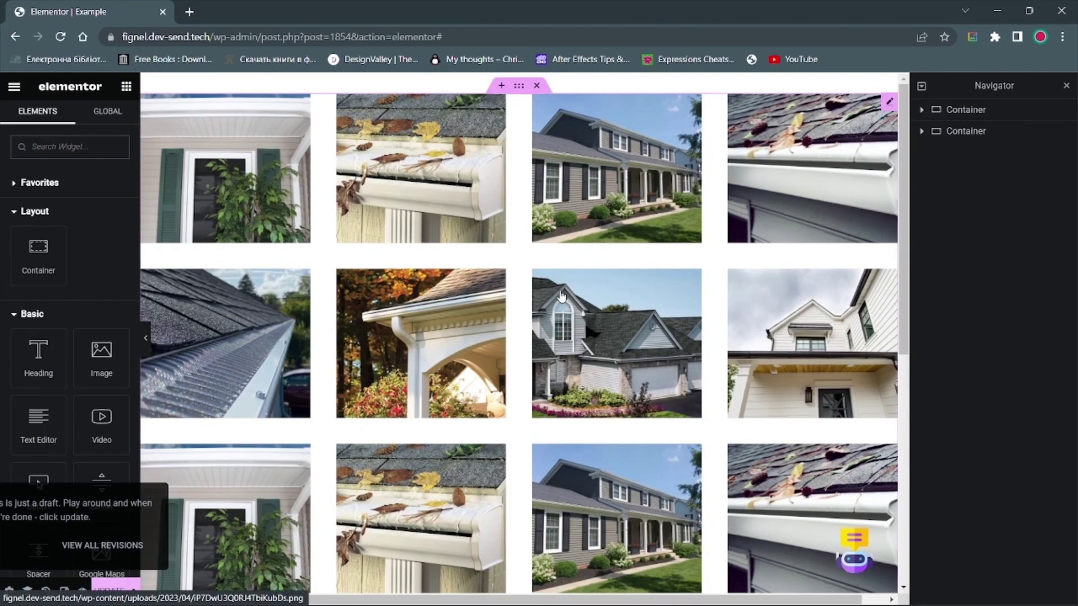
# Step: Close the house gallery's enlarged image view and open the construction-photo Gallery widget's settings below it
pyautogui.click(564, 336)
pyautogui.press('Escape')
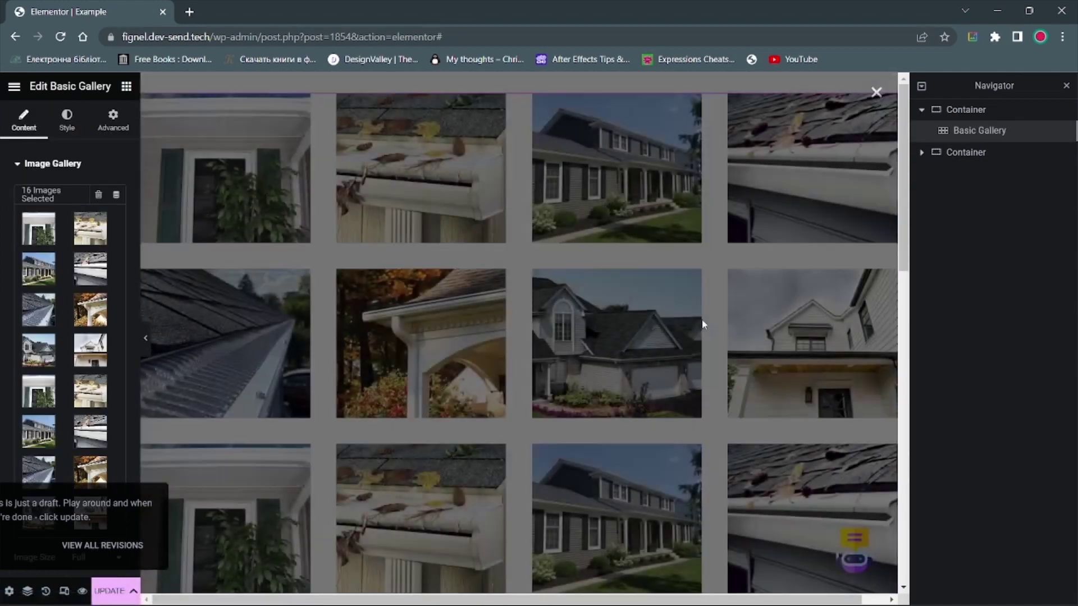
pyautogui.scroll(-2, 475, 339)
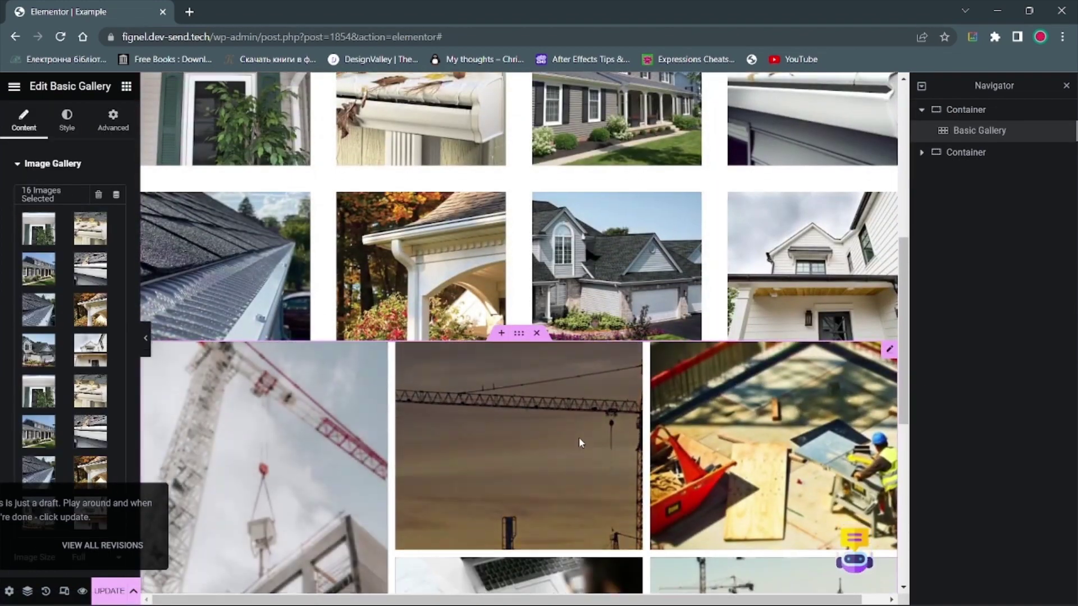
pyautogui.scroll(-3, 578, 437)
pyautogui.click(744, 442)
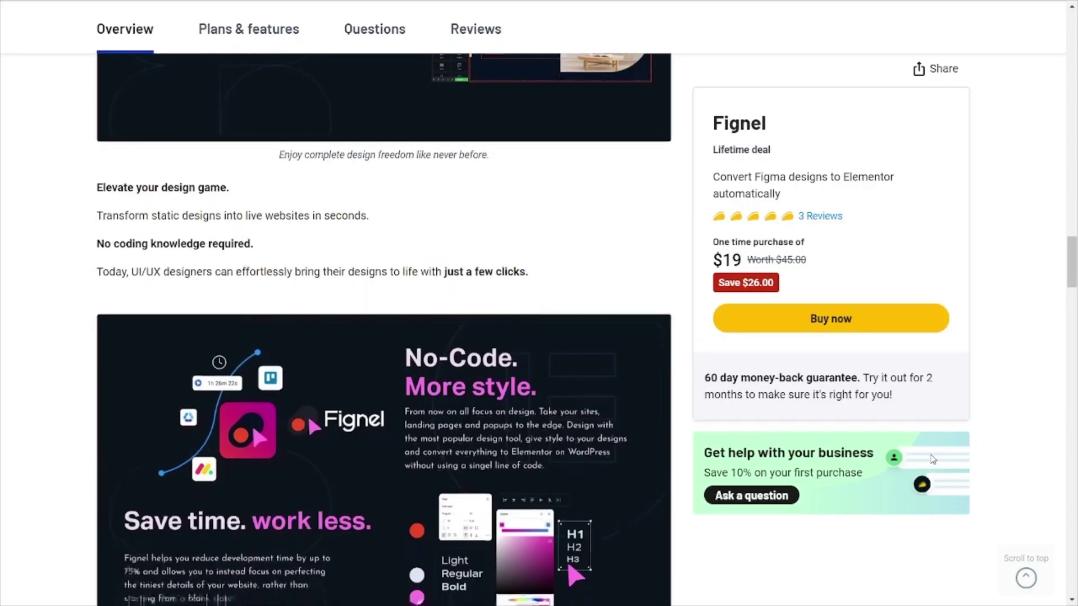
# Step: Scroll the Fignel deal page past Plans & features down to Questions & Reviews
pyautogui.scroll(-5, 932, 459)
pyautogui.scroll(-10, 932, 459)
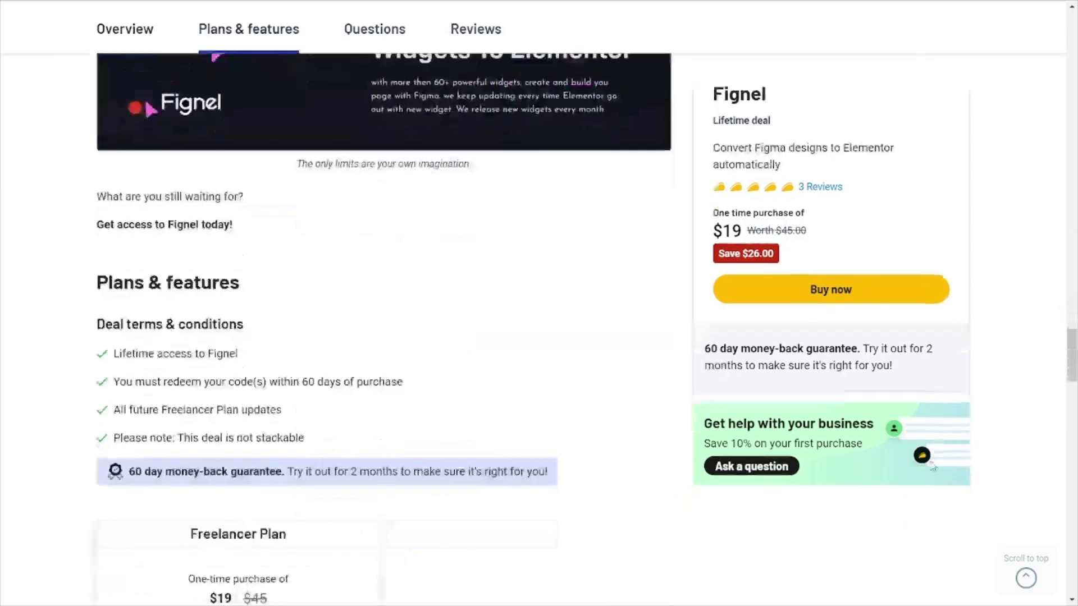
pyautogui.scroll(-4, 932, 466)
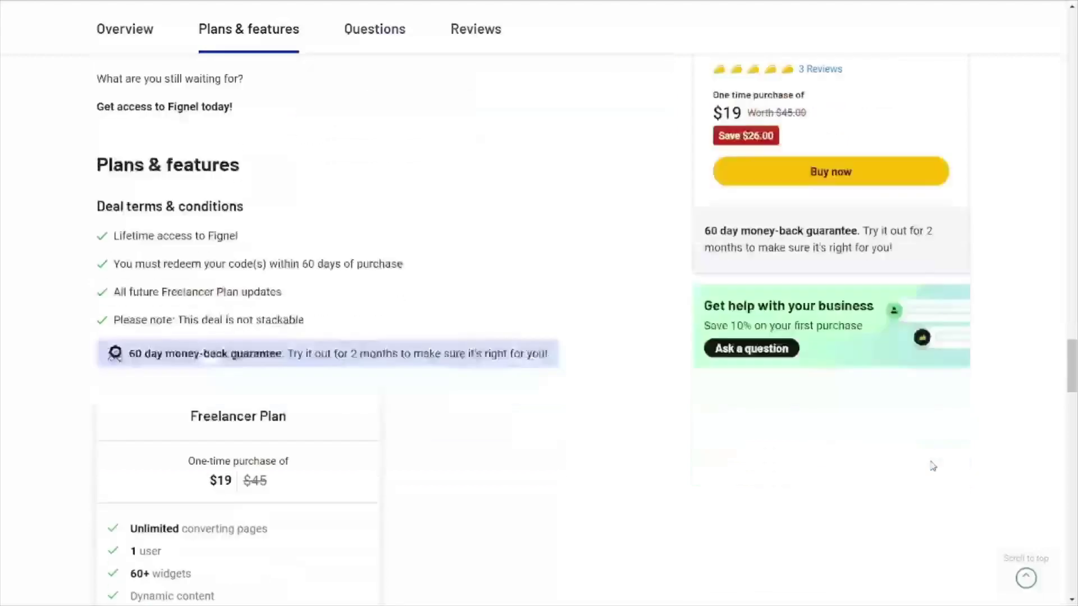
pyautogui.scroll(-2, 933, 466)
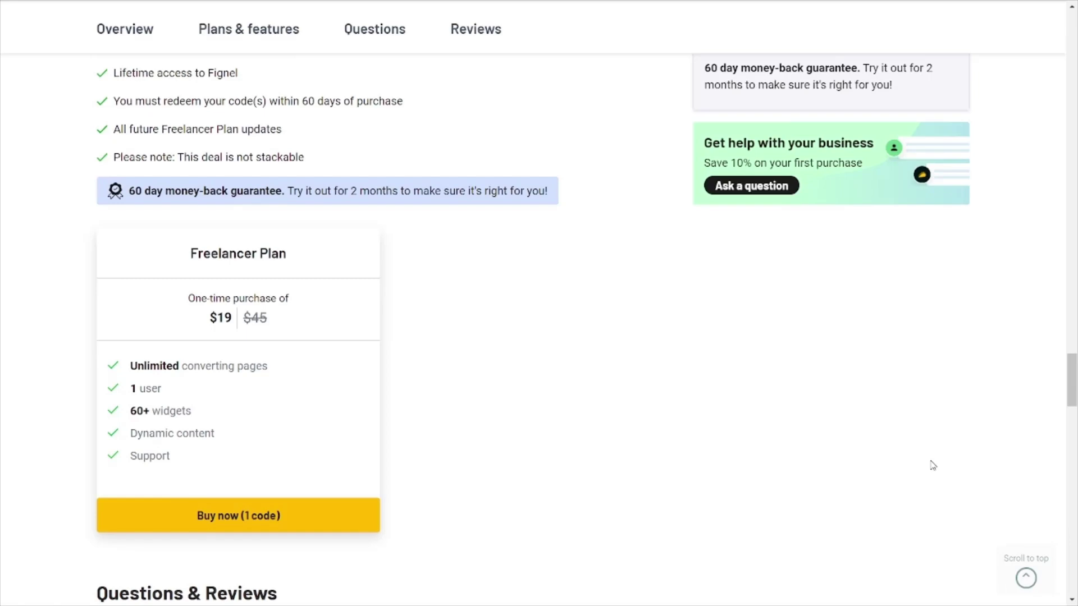
pyautogui.scroll(-3, 933, 466)
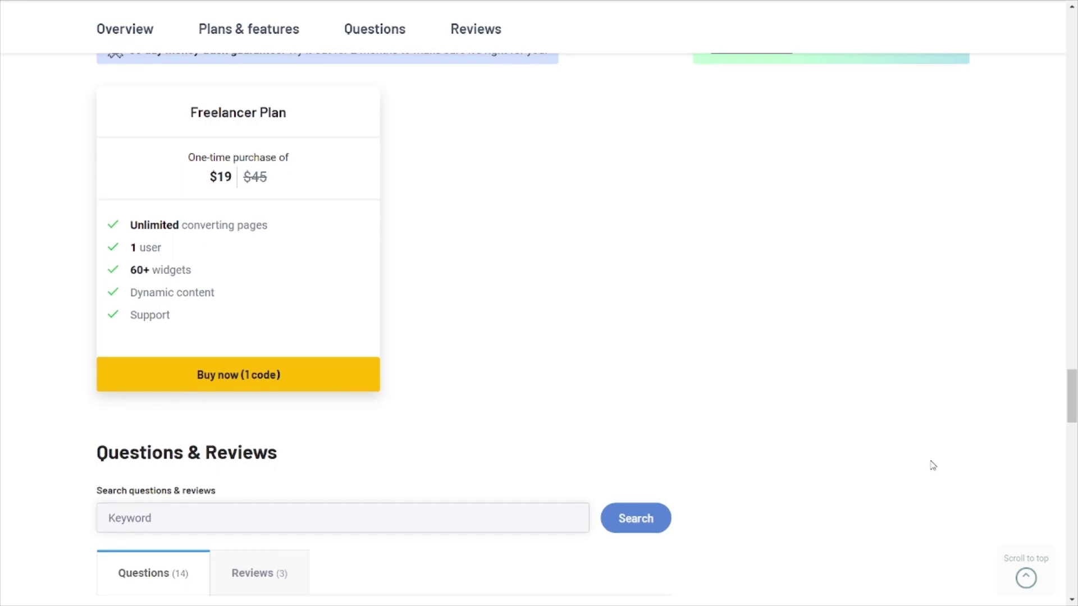
pyautogui.scroll(-4, 932, 466)
pyautogui.scroll(1, 932, 465)
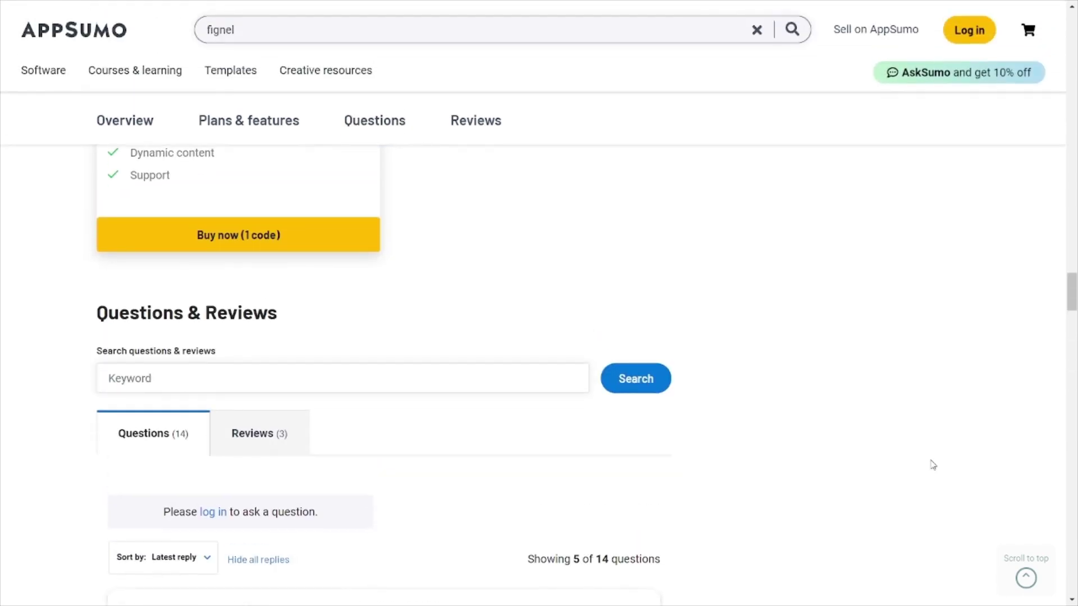